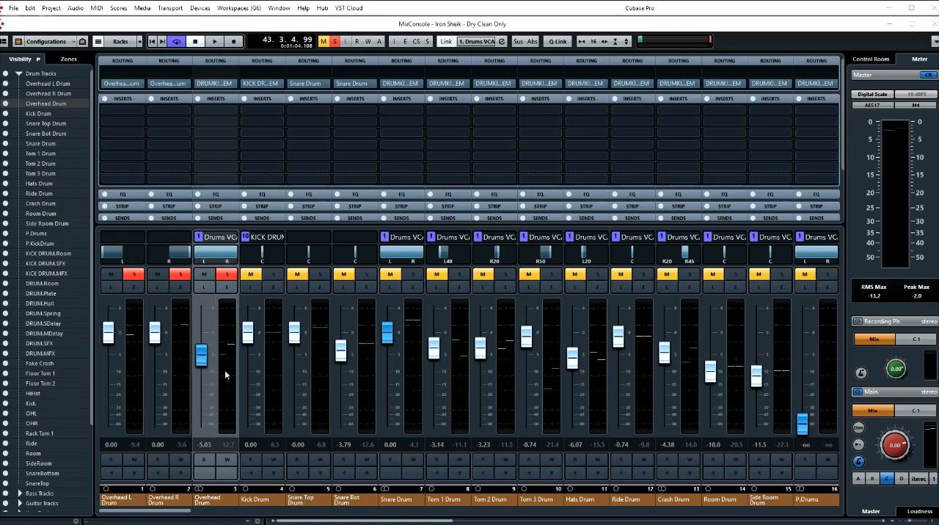
- Insert the InPhase Stereo plugin in the first insert slot of the Overhead Drum channel
click(234, 113)
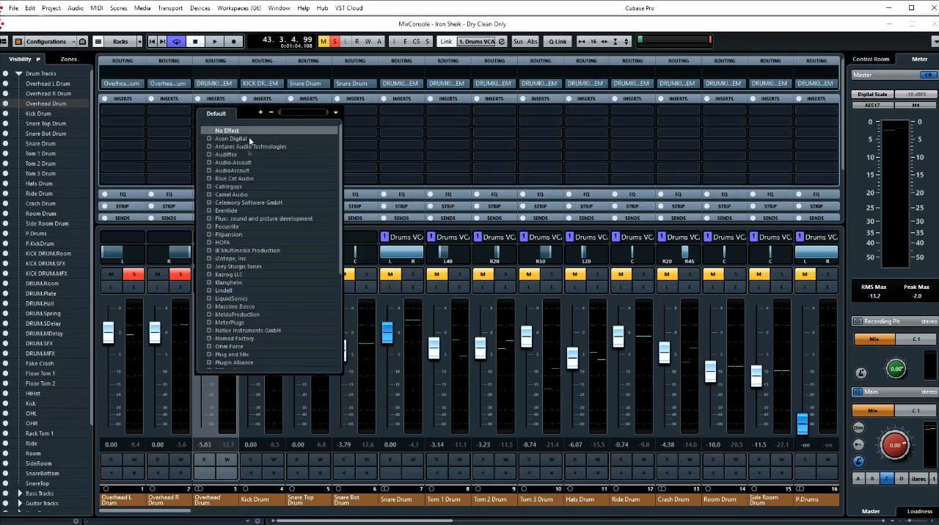
text(inp)
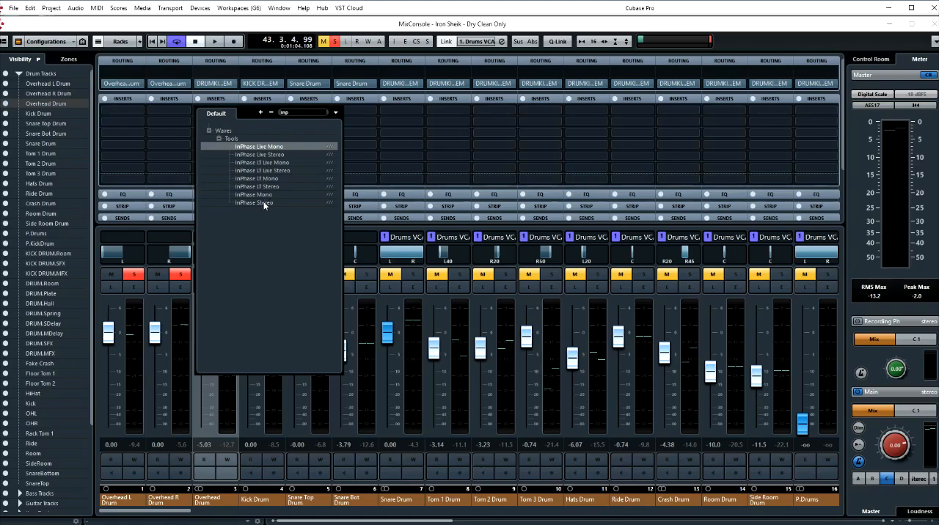
click(258, 202)
drag(412, 177, 449, 105)
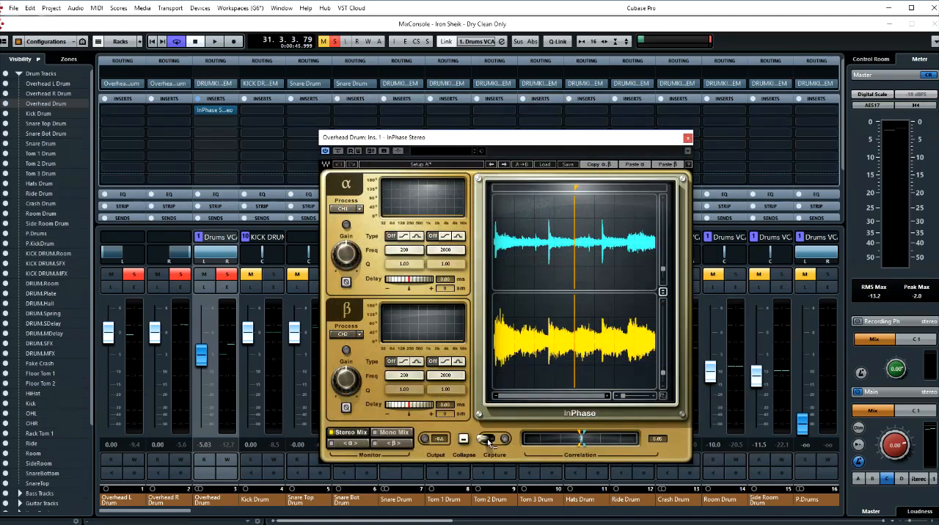
- Play the song briefly and capture a new section of both overhead channels' waveforms in InPhase
key(space)
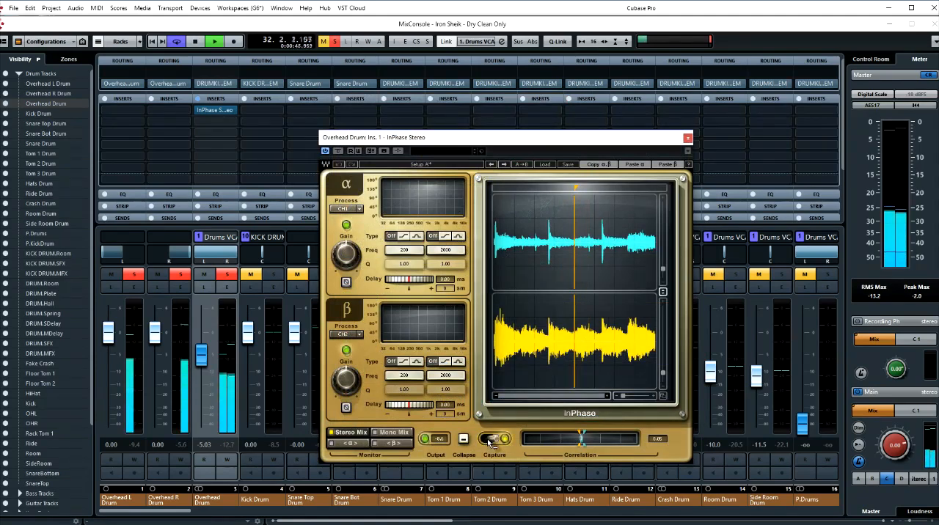
click(489, 440)
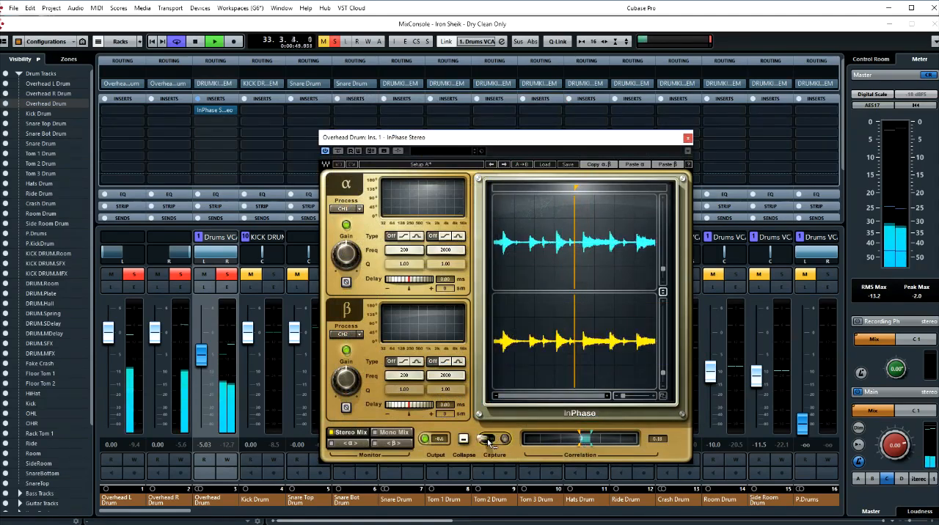
key(space)
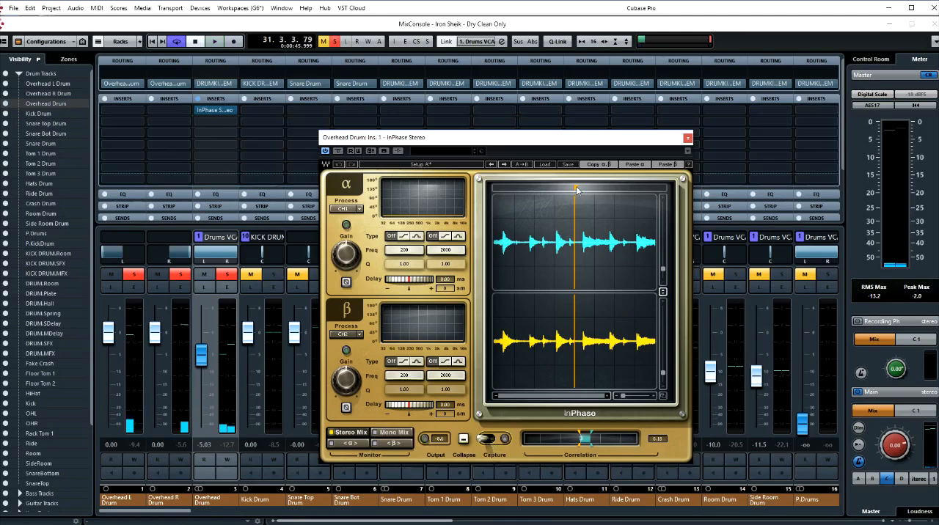
- Place the InPhase waveform marker at the start of a single drum hit and magnify that transient
drag(575, 187, 583, 188)
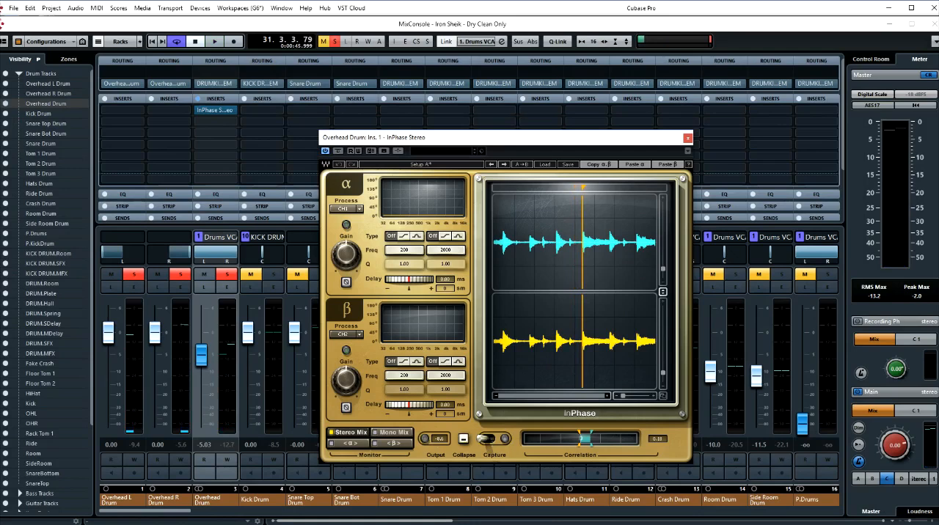
drag(582, 187, 556, 188)
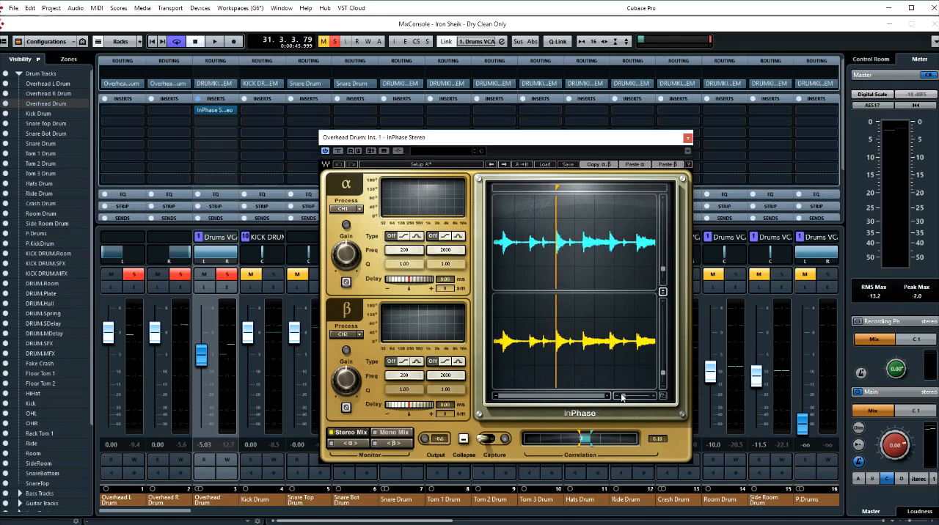
drag(623, 396, 627, 396)
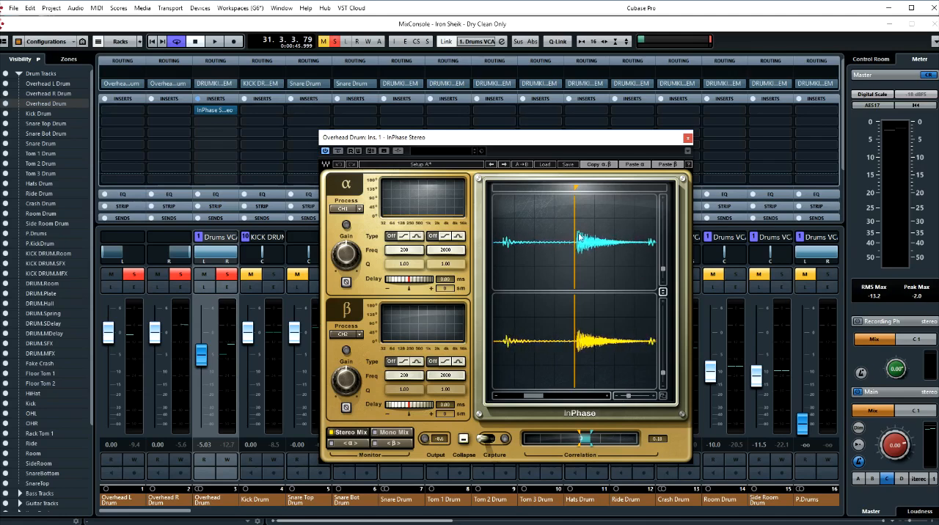
drag(575, 188, 577, 188)
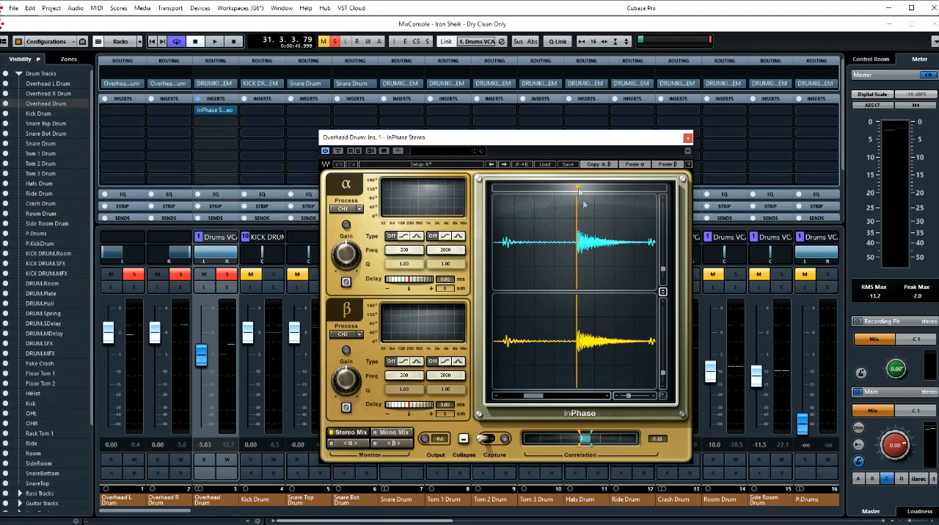
drag(628, 395, 637, 395)
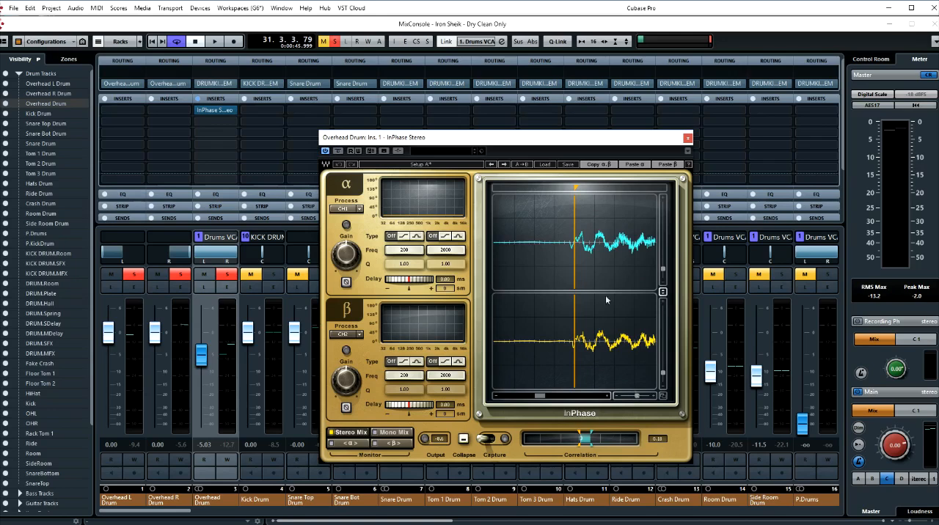
drag(576, 187, 570, 188)
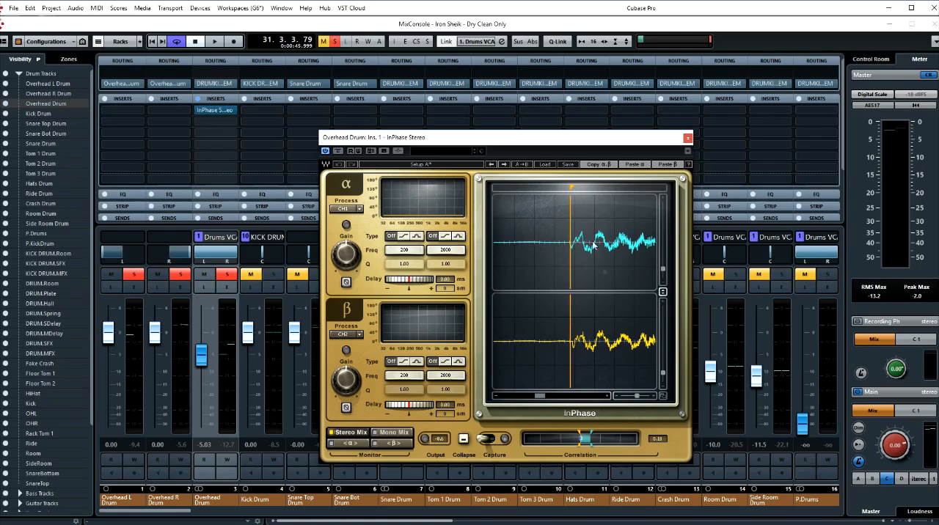
- Mark the onset of the α waveform and set the β delay to -0.47 ms to line up the transients
drag(636, 395, 640, 399)
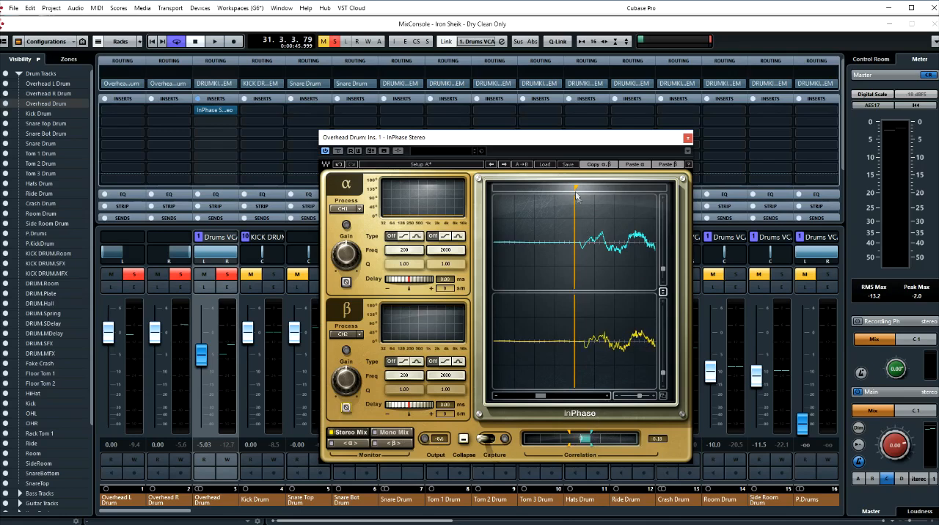
drag(575, 190, 579, 191)
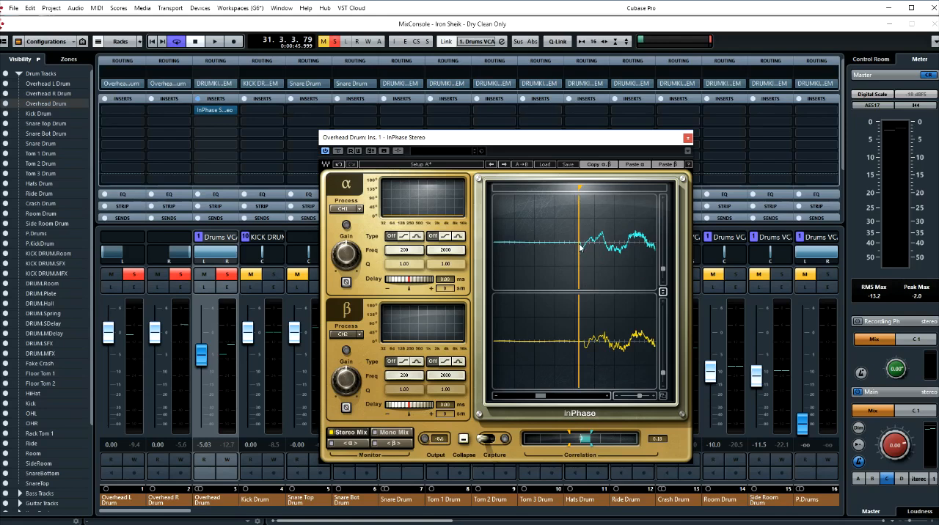
drag(583, 189, 602, 189)
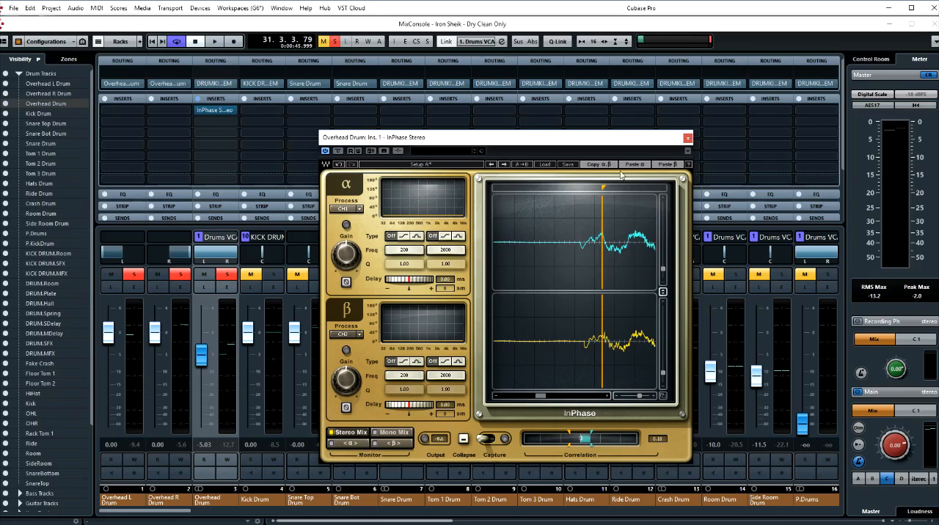
drag(605, 189, 582, 189)
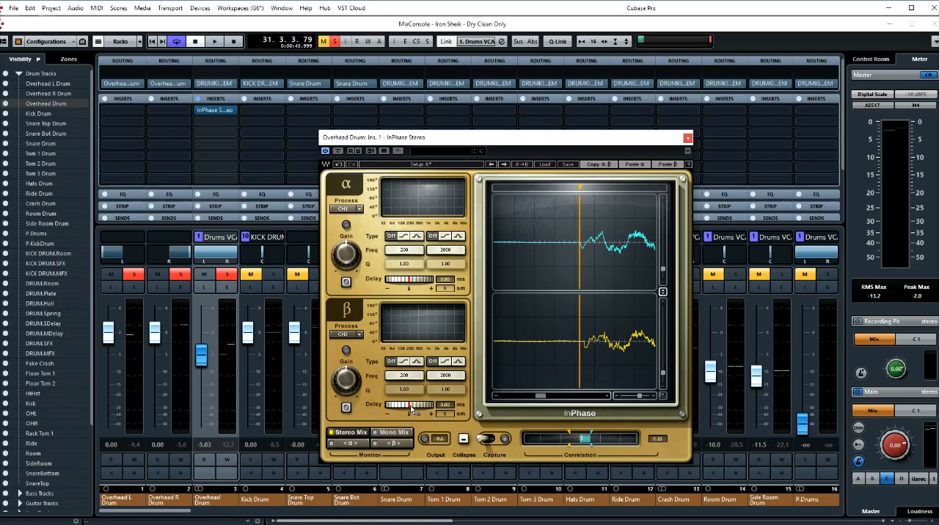
mouse_move(413, 409)
mouse_down()
mouse_move(433, 409)
mouse_move(406, 406)
mouse_up()
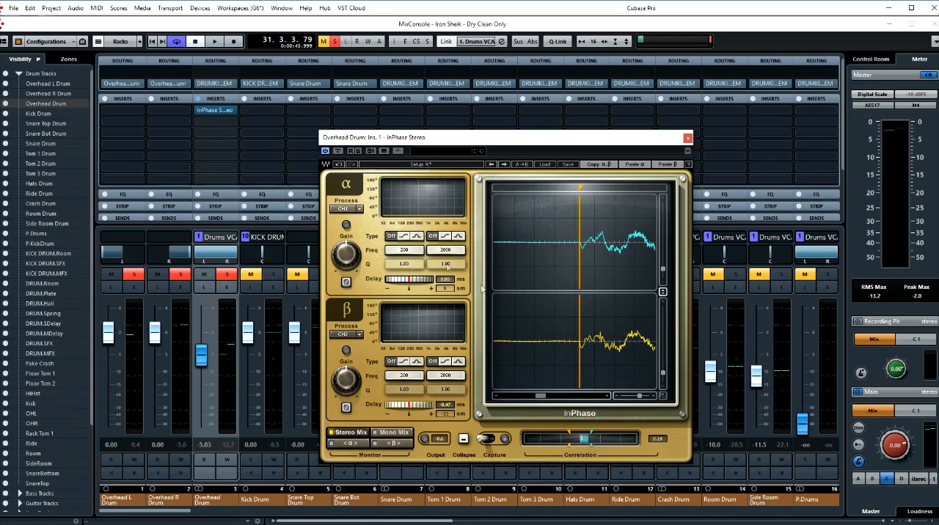
- Play the overheads and compare the aligned Setup A with the unprocessed Setup B
click(427, 168)
key(space)
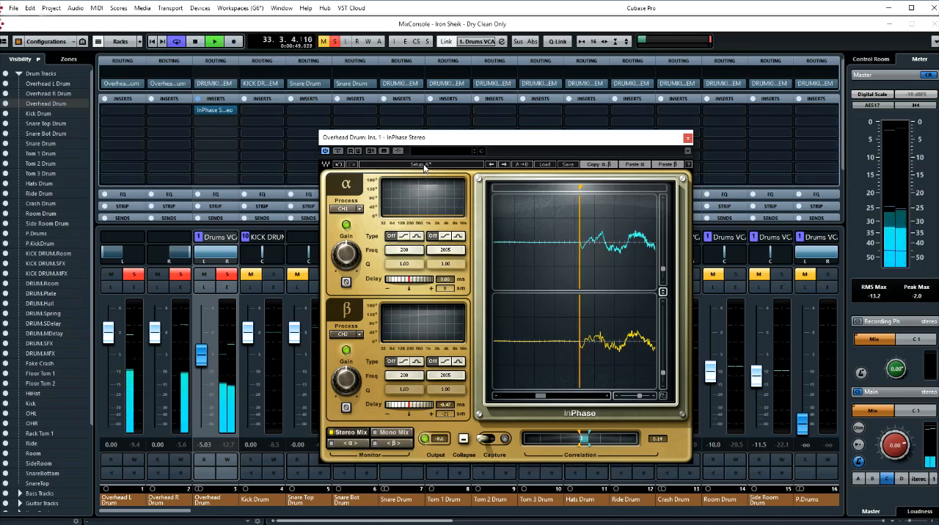
click(423, 166)
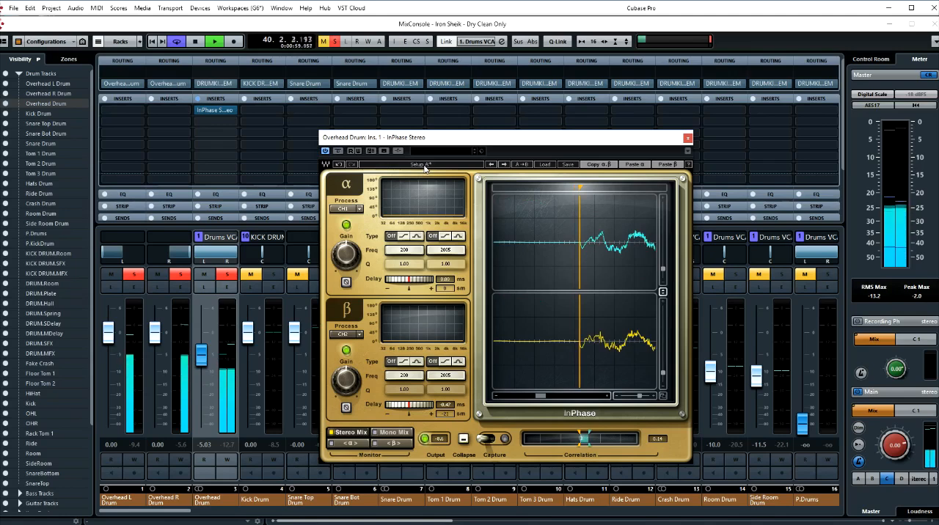
click(424, 168)
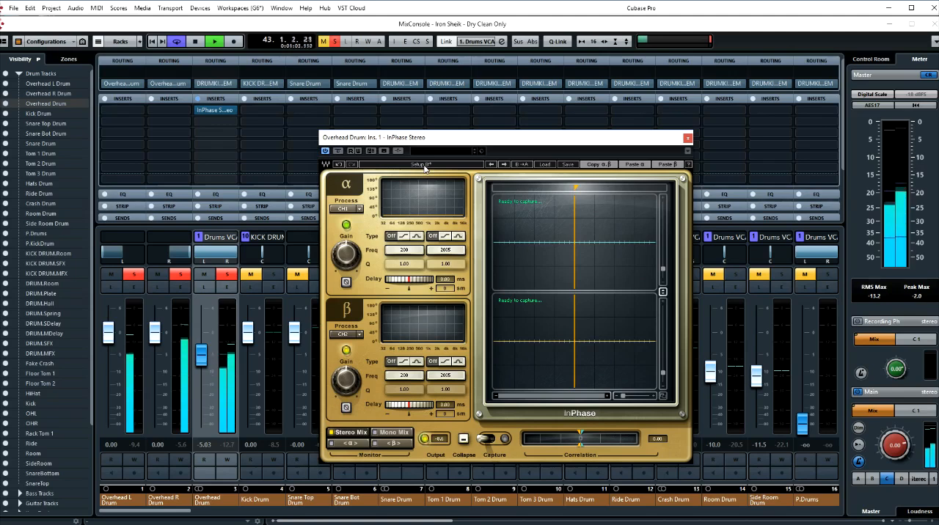
click(424, 167)
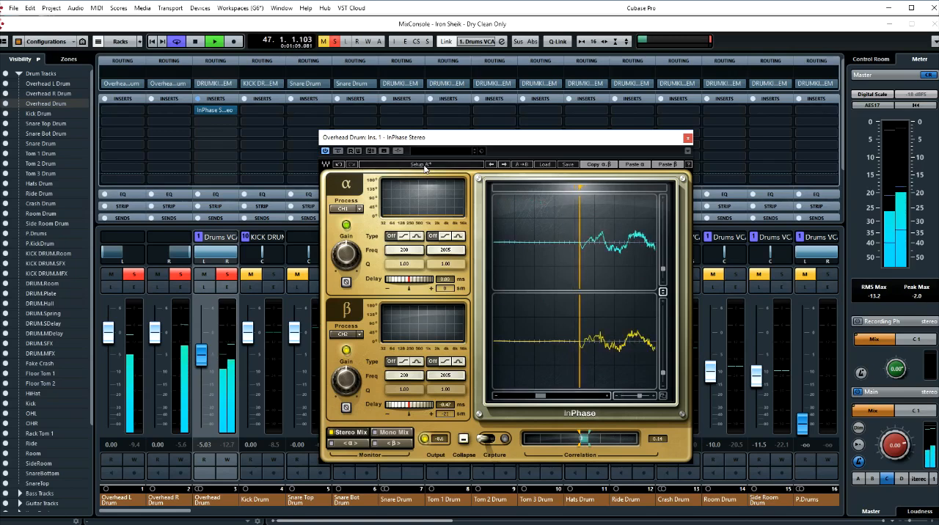
key(space)
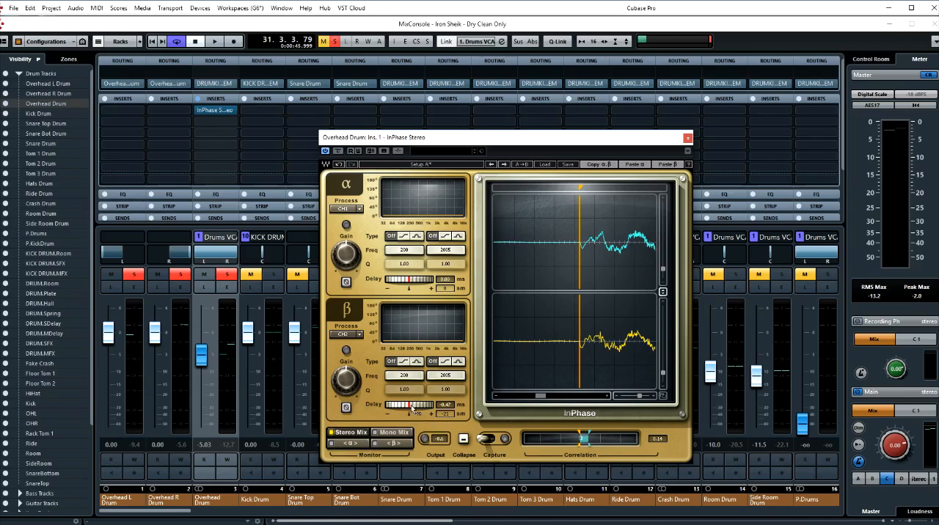
- Reset the β delay to 0.00 ms and place the marker at the onset of the drum hit
scroll(412, 409, down, 1)
alt+click(414, 408)
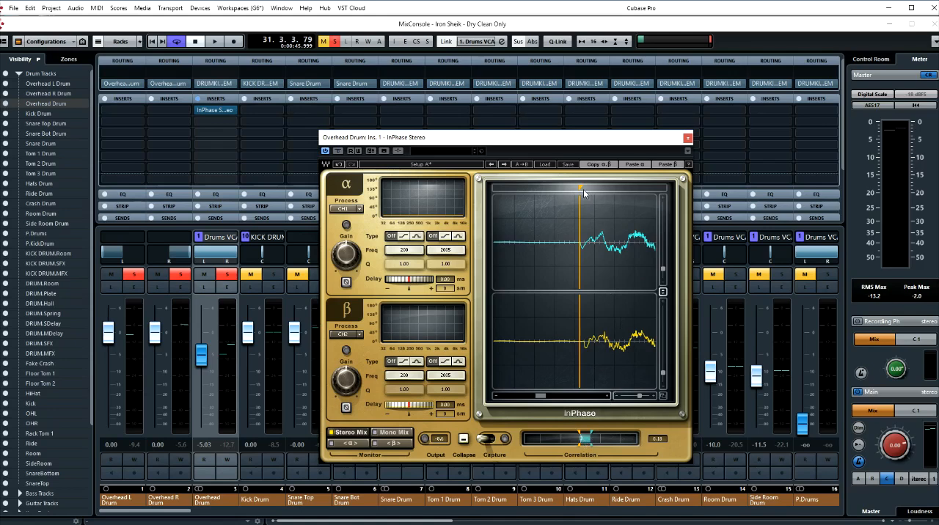
mouse_move(582, 188)
mouse_down()
mouse_move(638, 187)
mouse_move(585, 190)
mouse_up()
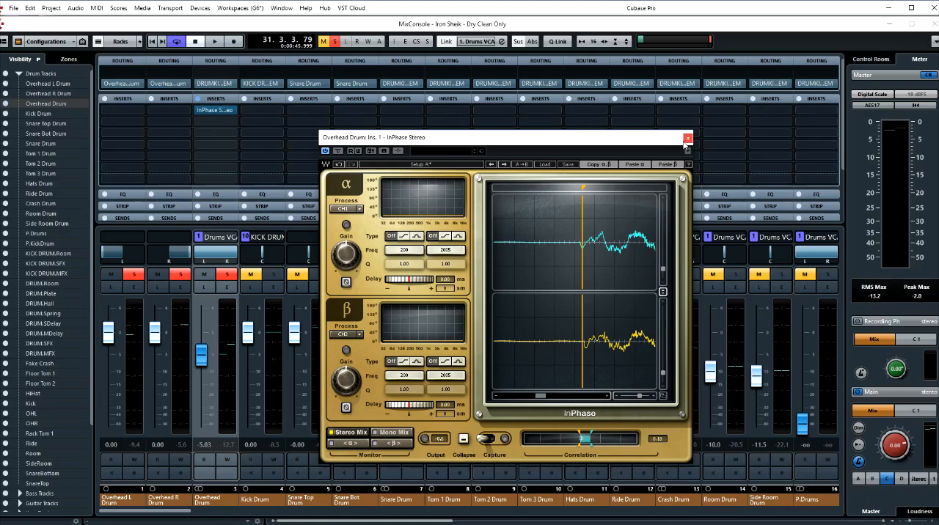
- Activate InPhase's side-chain input and set β Process to SideCh, with α Process on CH1/2
mouse_move(668, 145)
mouse_down()
mouse_move(638, 145)
mouse_move(657, 136)
mouse_up()
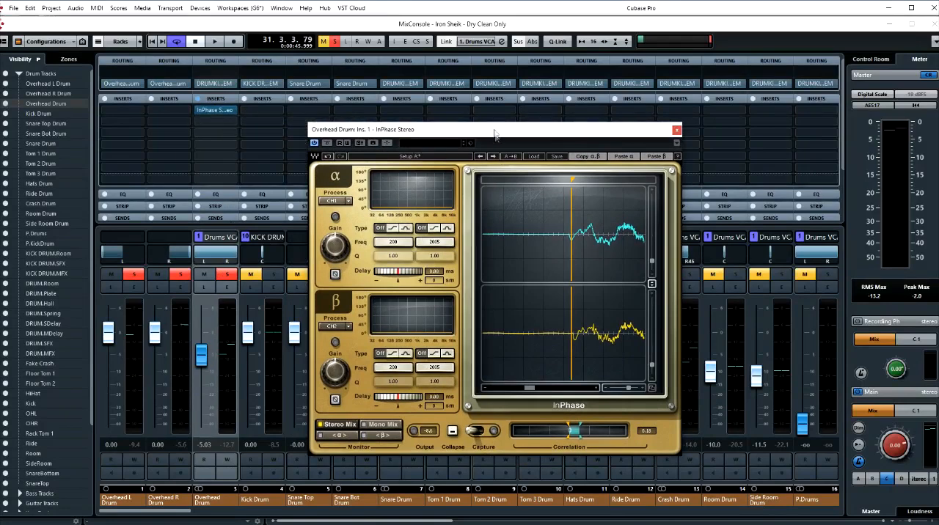
click(387, 144)
click(343, 329)
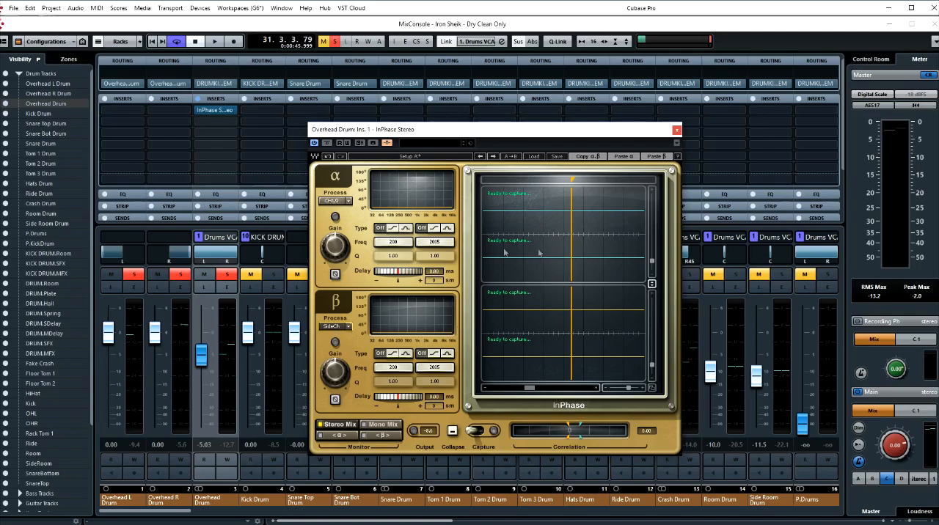
- Solo the Kick Drum channel and add an active send from it to the Overhead Drum's InPhase Stereo side-chain
drag(504, 136, 596, 144)
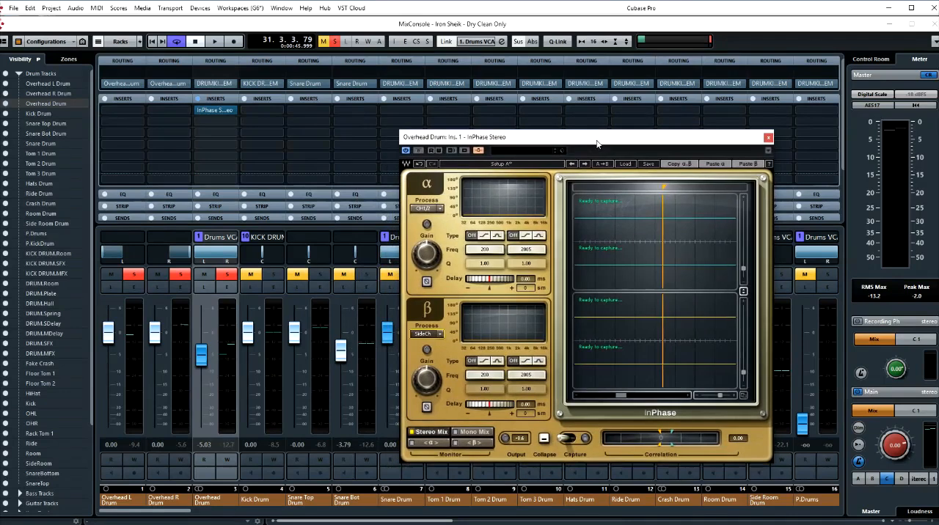
click(272, 276)
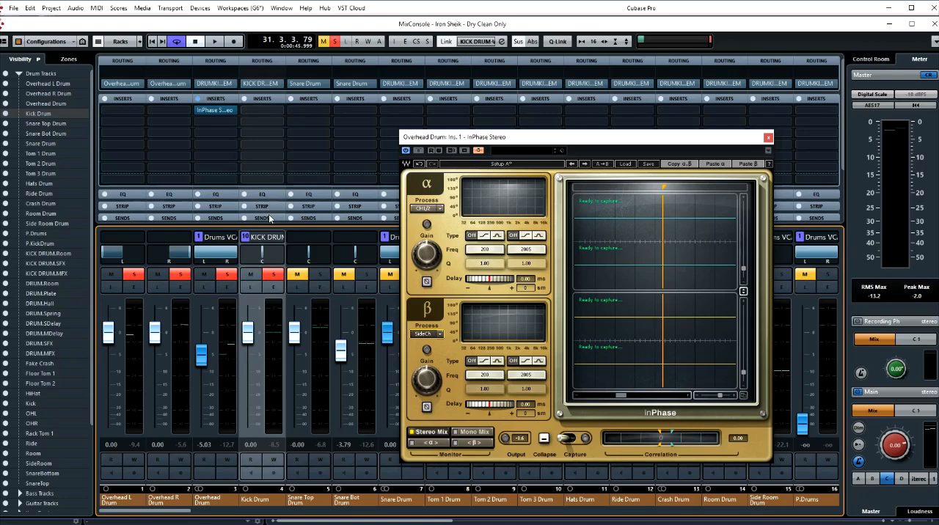
click(276, 99)
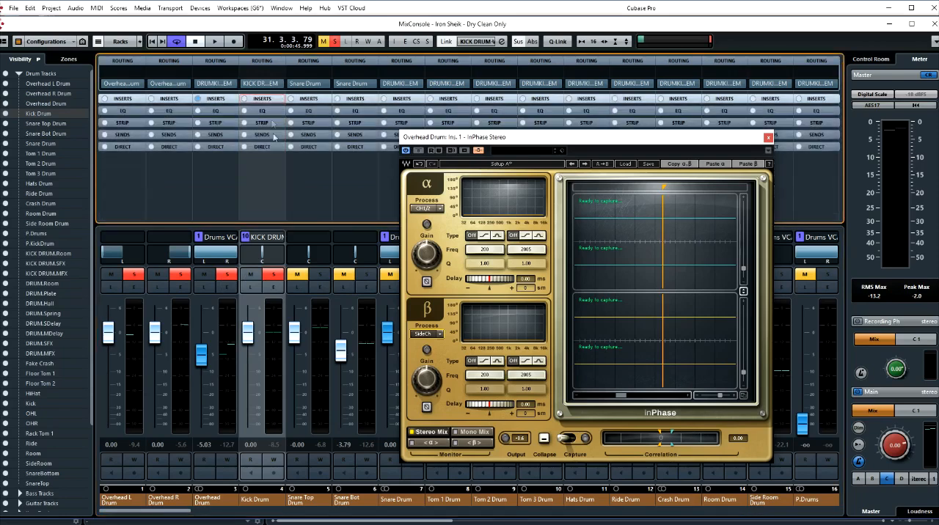
click(269, 136)
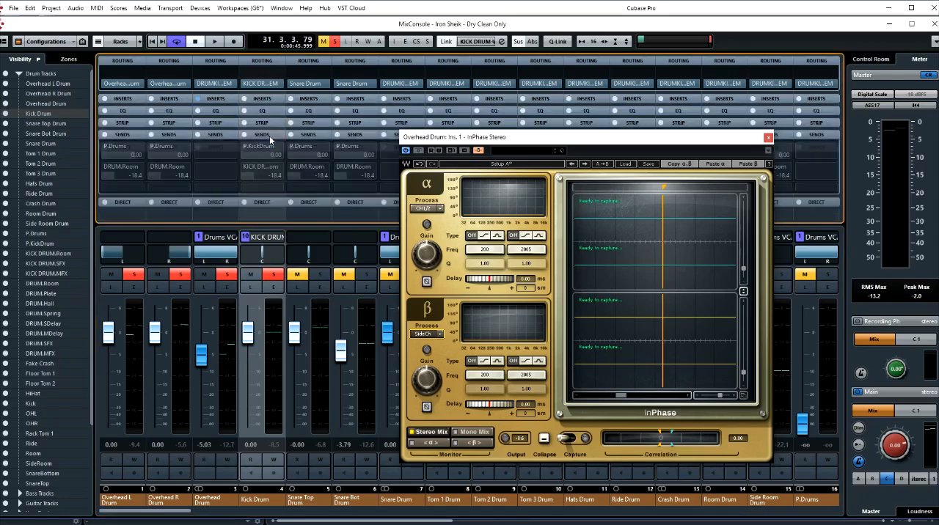
click(279, 190)
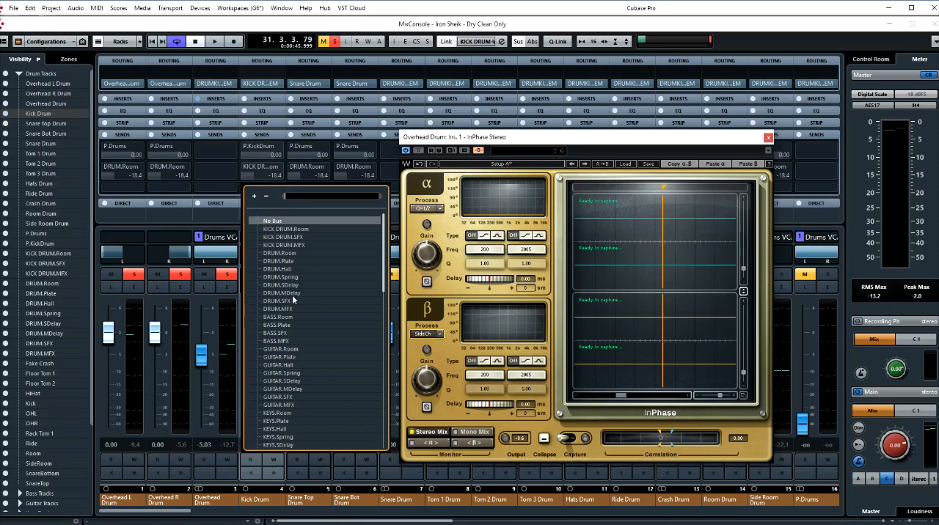
scroll(292, 299, down, 15)
scroll(291, 299, down, 3)
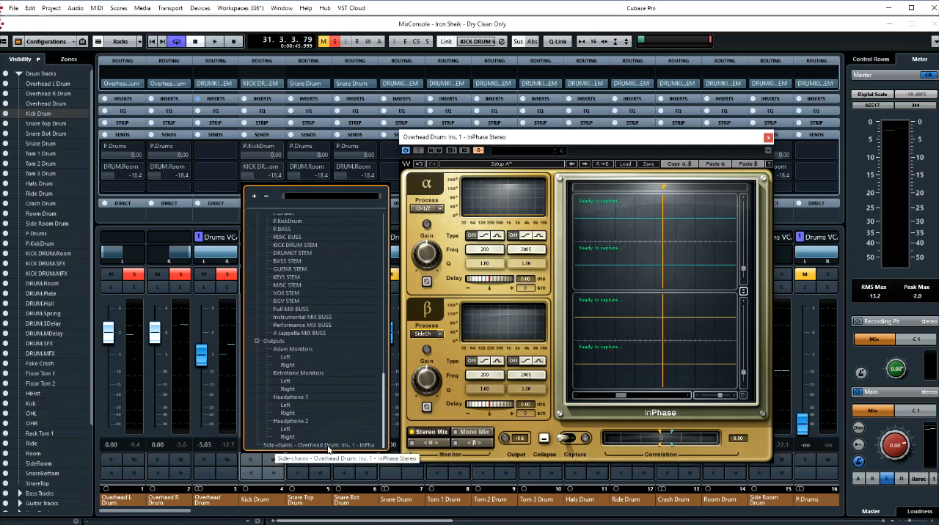
click(366, 446)
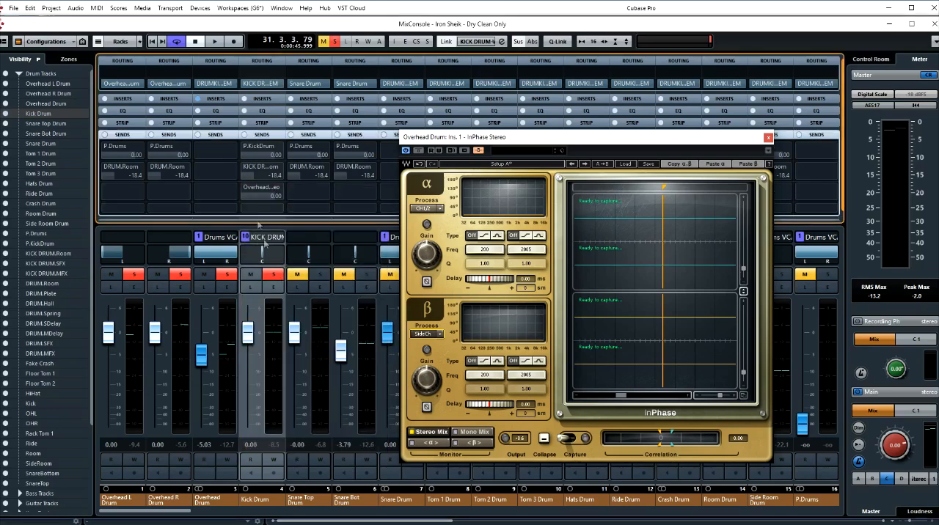
click(245, 189)
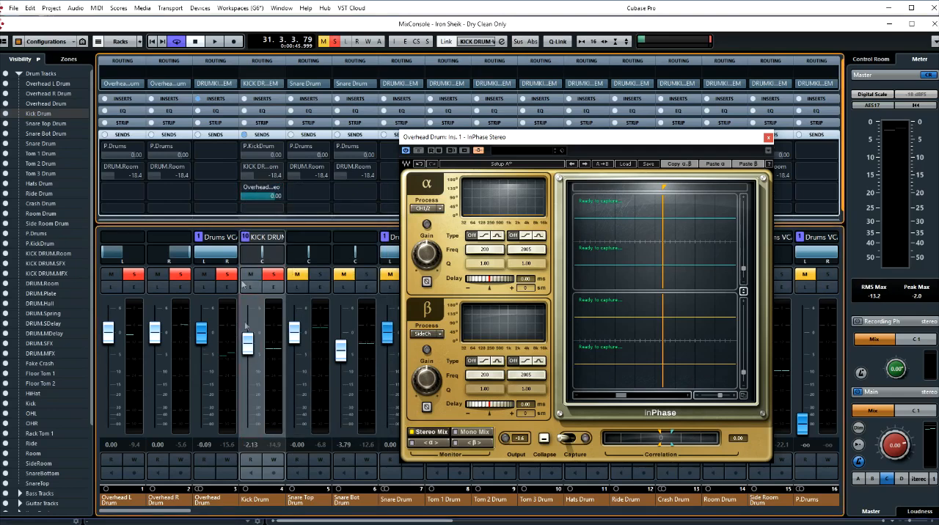
- Raise the Kick Drum fader to about -0.09 dB and capture the overhead and side-chained kick waveforms in InPhase during playback
drag(249, 341, 249, 334)
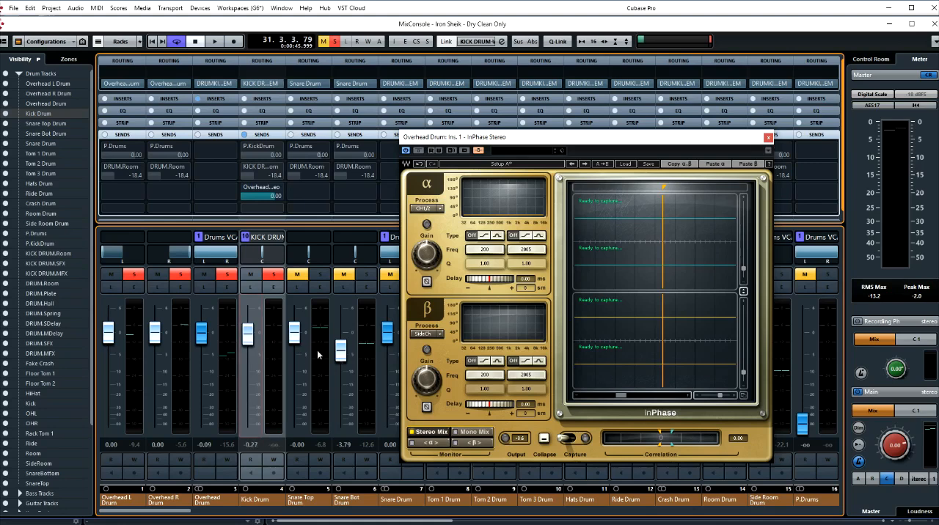
drag(294, 331, 250, 336)
key(space)
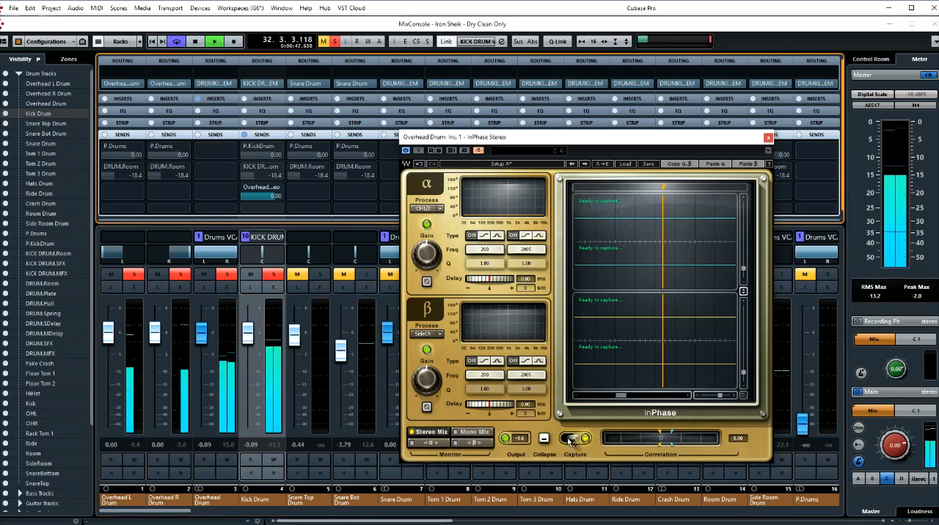
click(571, 439)
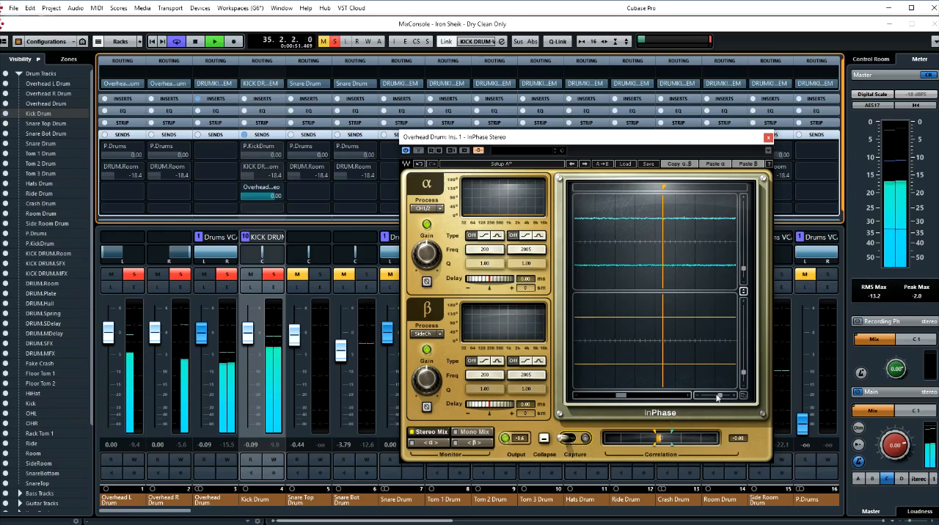
drag(718, 396, 706, 398)
key(space)
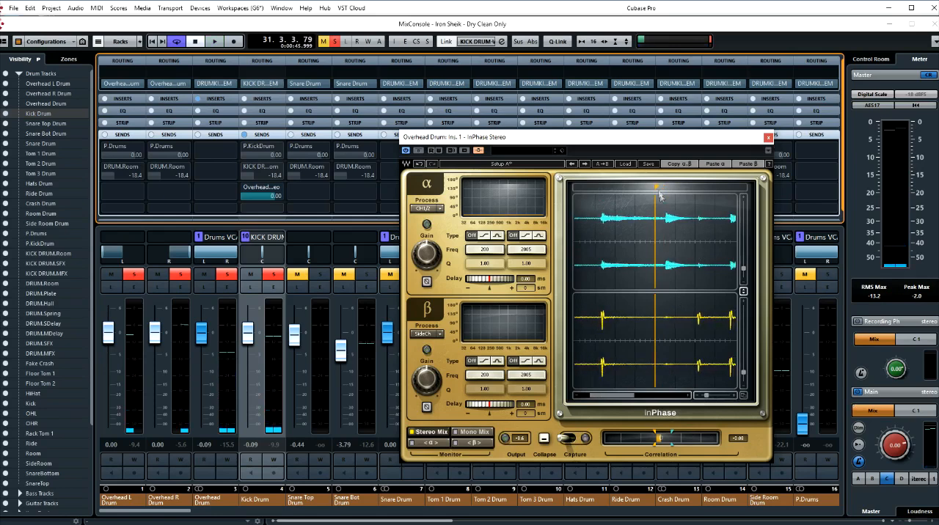
- Place the waveform marker exactly at the onset of the first captured kick hit
drag(657, 189, 698, 189)
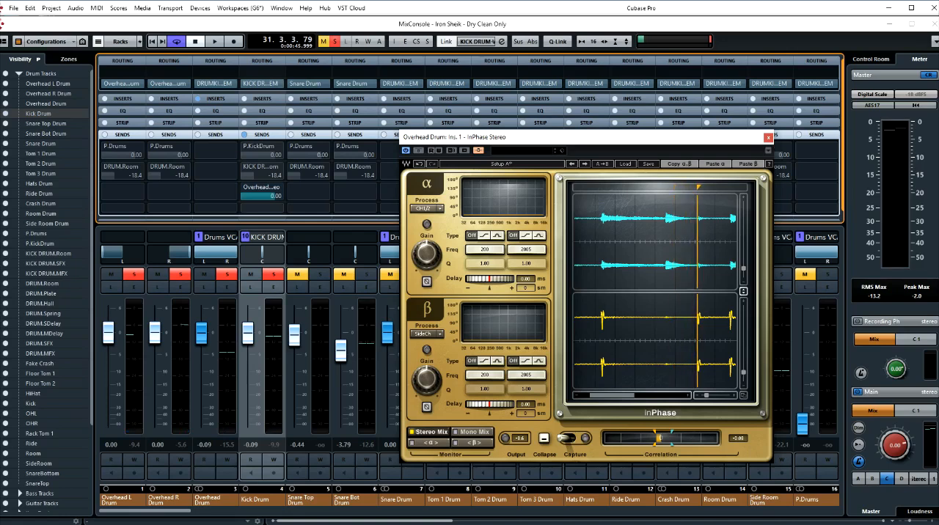
mouse_move(697, 189)
mouse_down()
mouse_move(584, 189)
mouse_move(602, 189)
mouse_up()
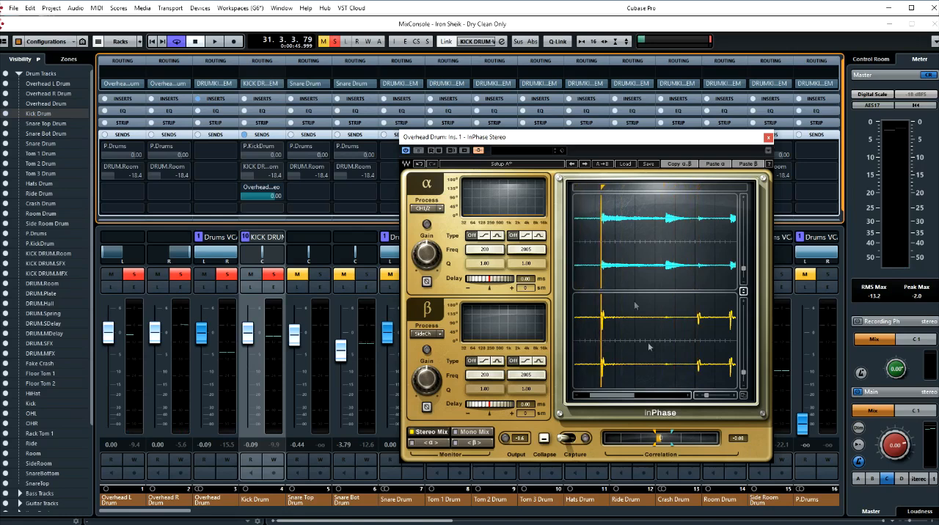
drag(706, 395, 717, 395)
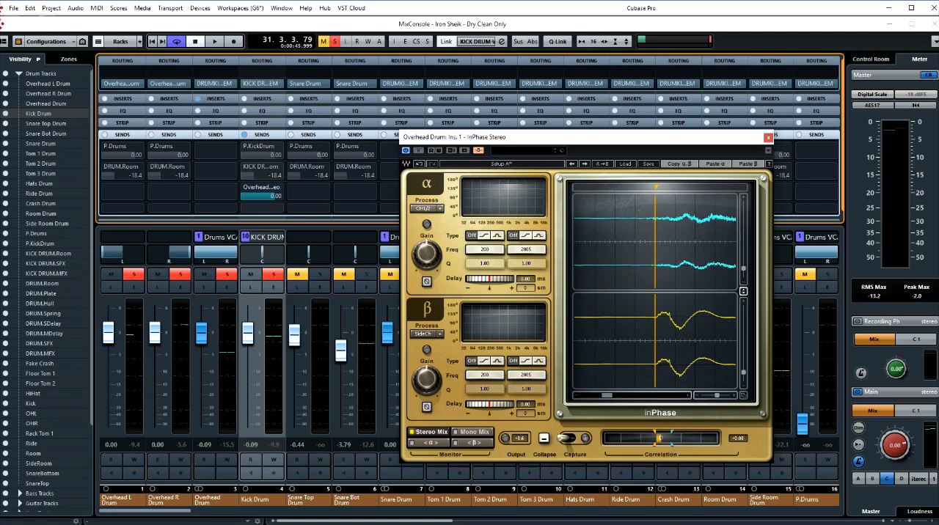
drag(655, 187, 657, 187)
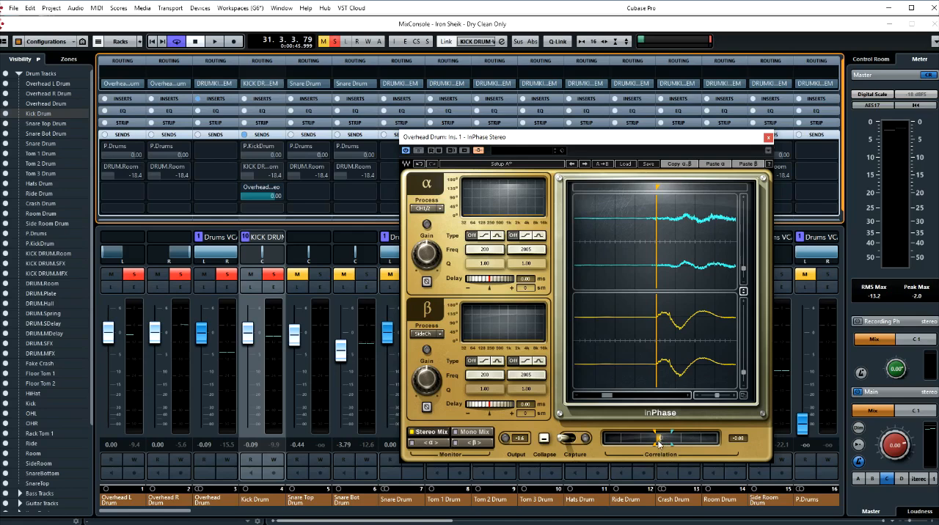
- Invert the β side-chain polarity after comparing normal and inverted kick polarity during playback
click(427, 408)
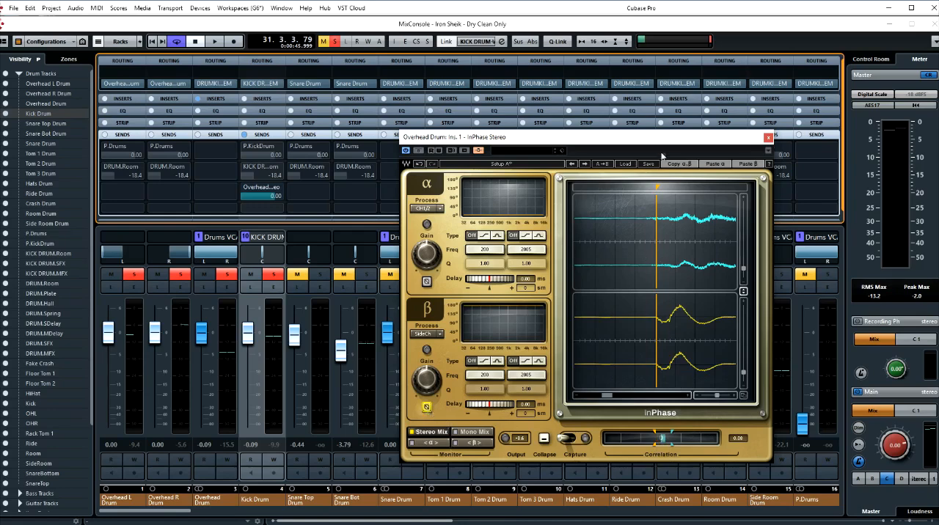
drag(658, 144, 660, 144)
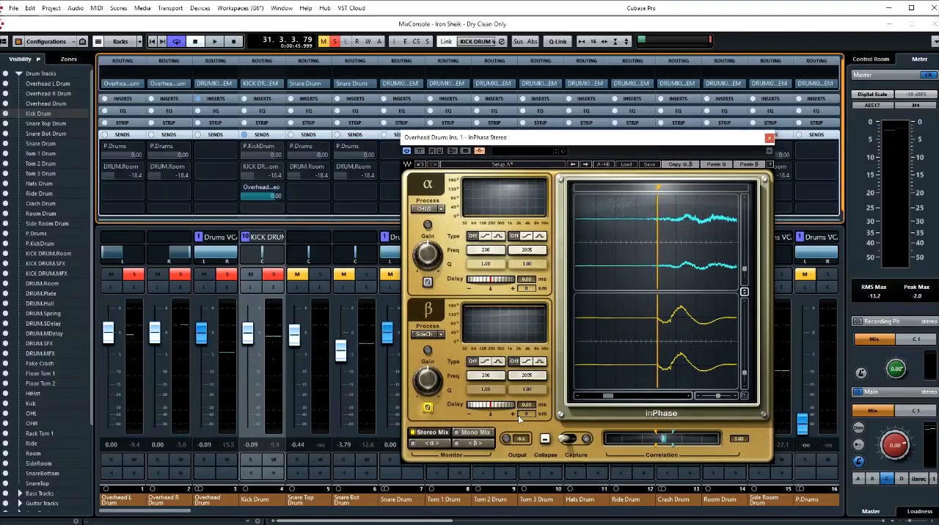
click(428, 408)
key(space)
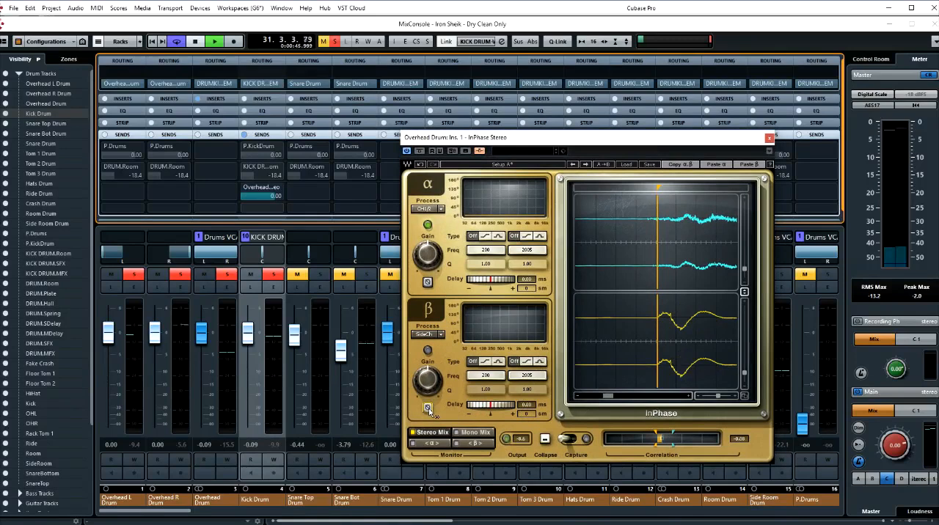
click(429, 407)
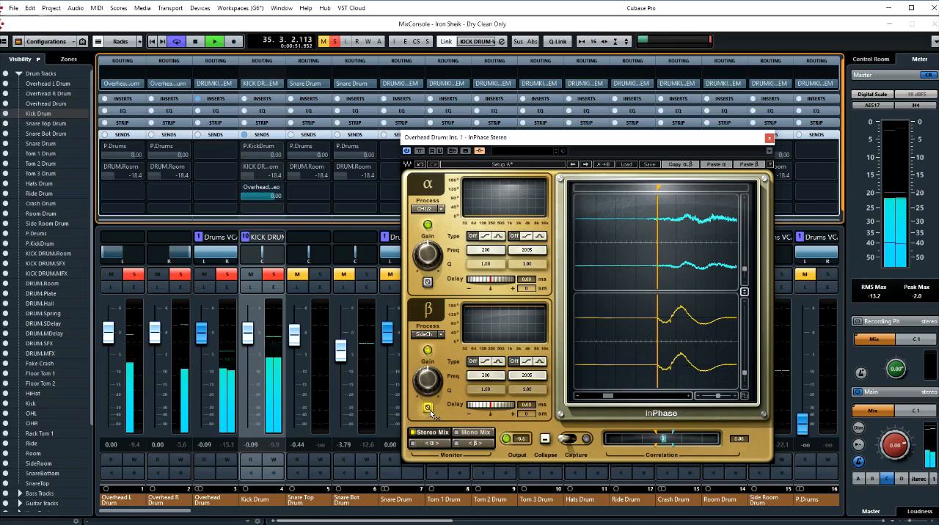
click(428, 407)
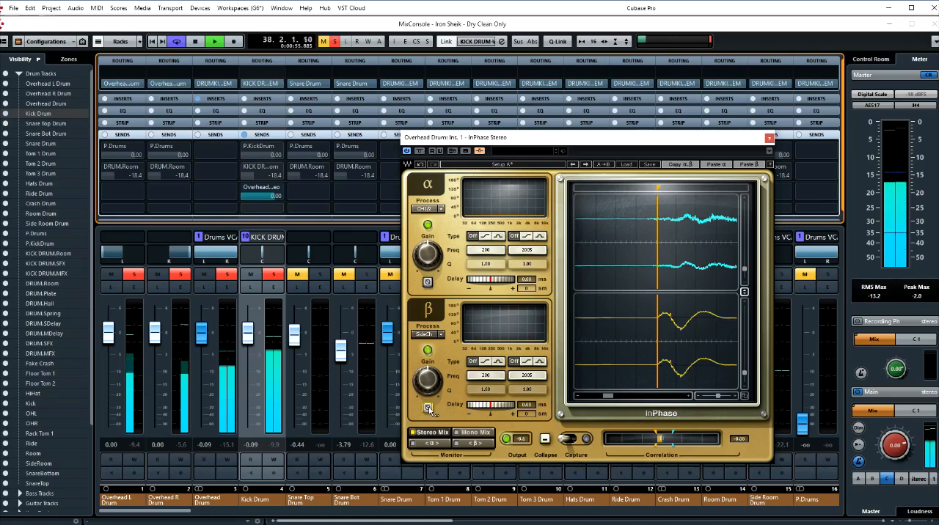
click(428, 407)
key(space)
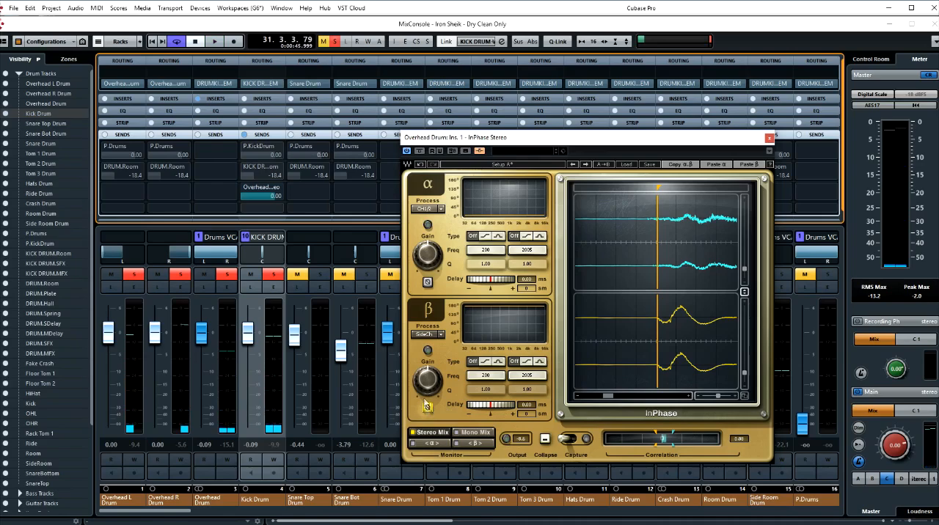
- Pull the Kick Drum fader down to -∞ and raise the Overhead Drum fader to 4.03 dB during playback
mouse_move(458, 140)
mouse_down()
mouse_move(468, 163)
mouse_move(466, 146)
mouse_move(460, 155)
mouse_up()
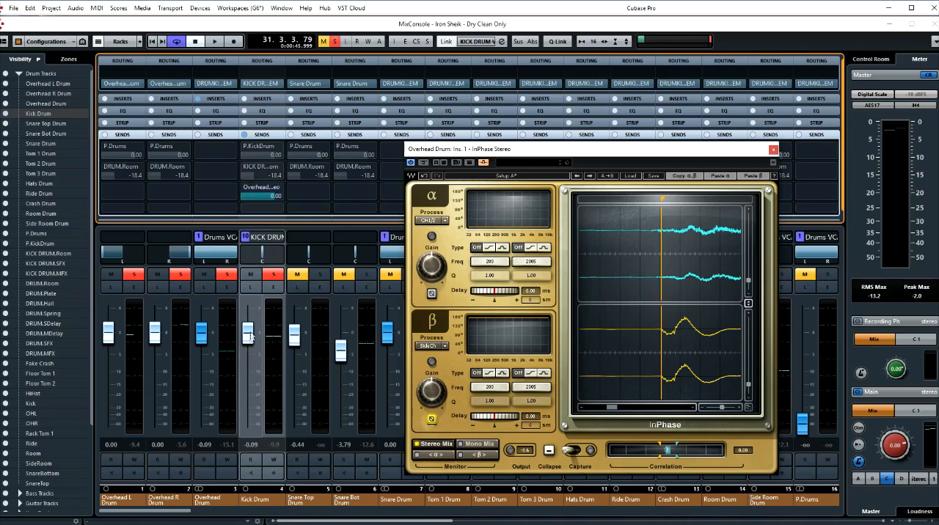
drag(250, 337, 259, 432)
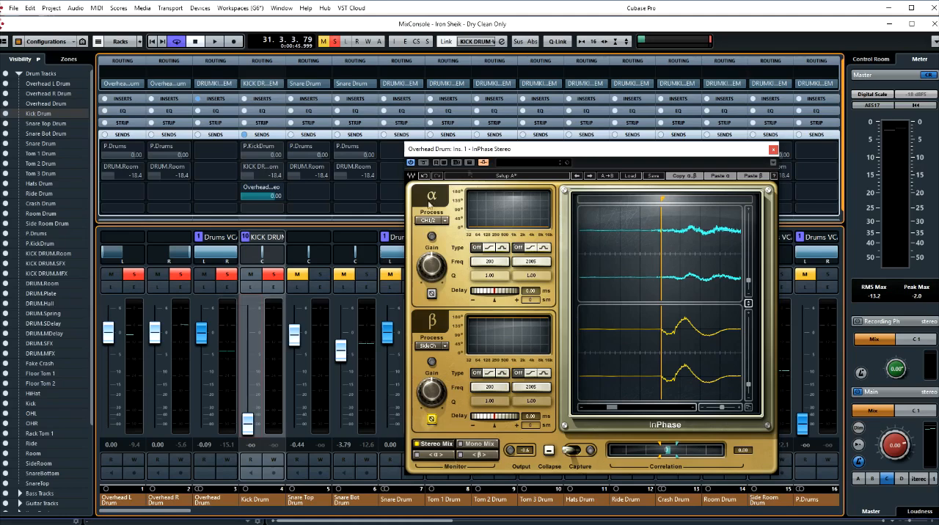
drag(478, 150, 425, 147)
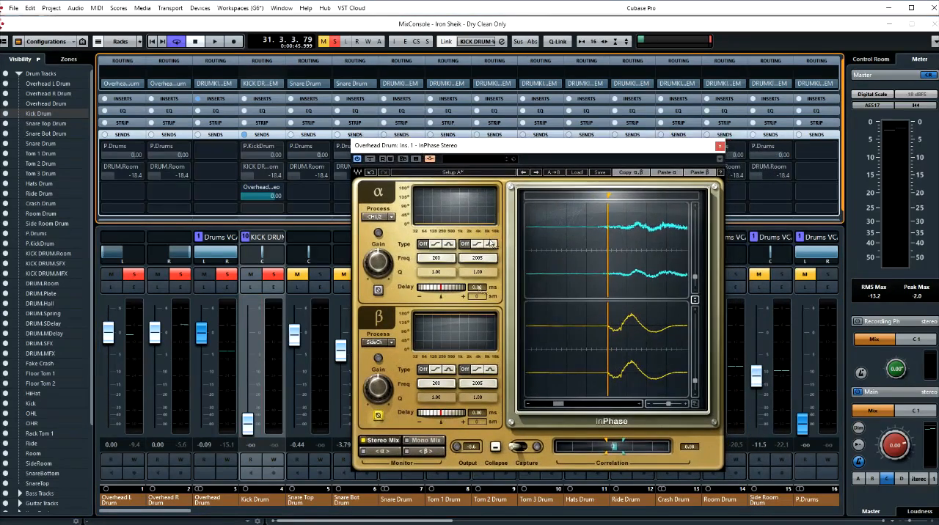
key(space)
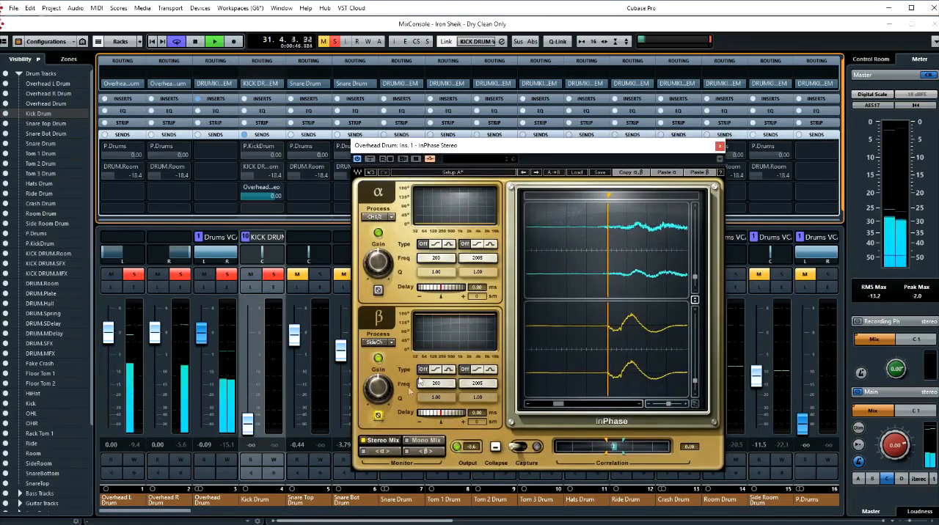
drag(201, 334, 198, 326)
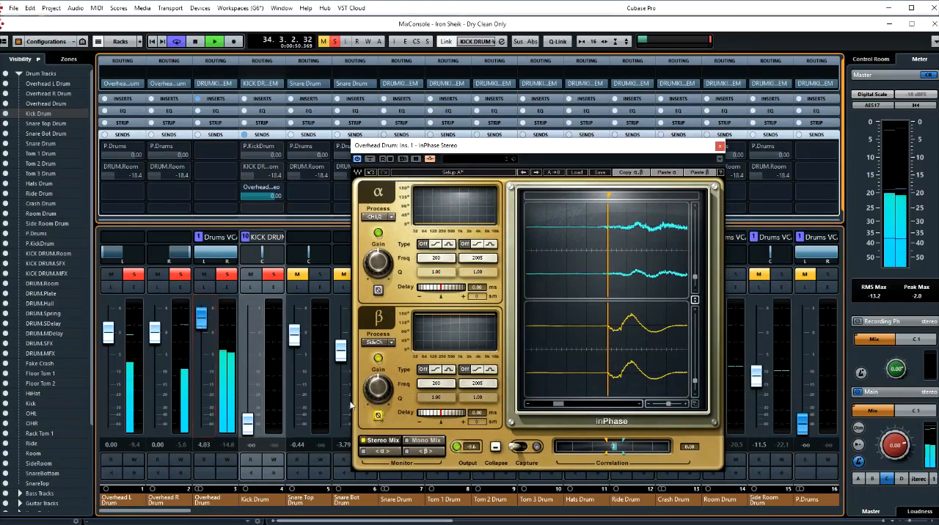
- Audition the β polarity switched to normal in Stereo Mix, and compare normal with inverted polarity in Mono Mix
click(378, 417)
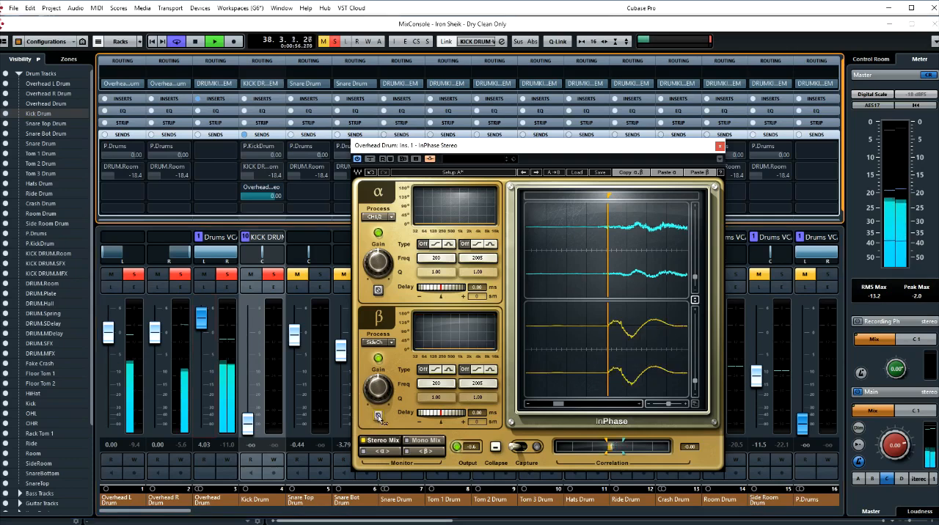
key(space)
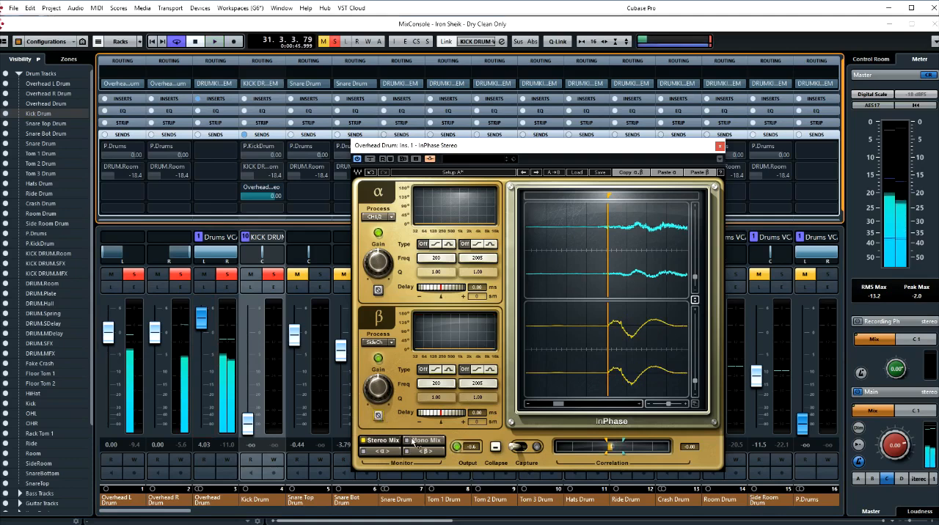
click(416, 441)
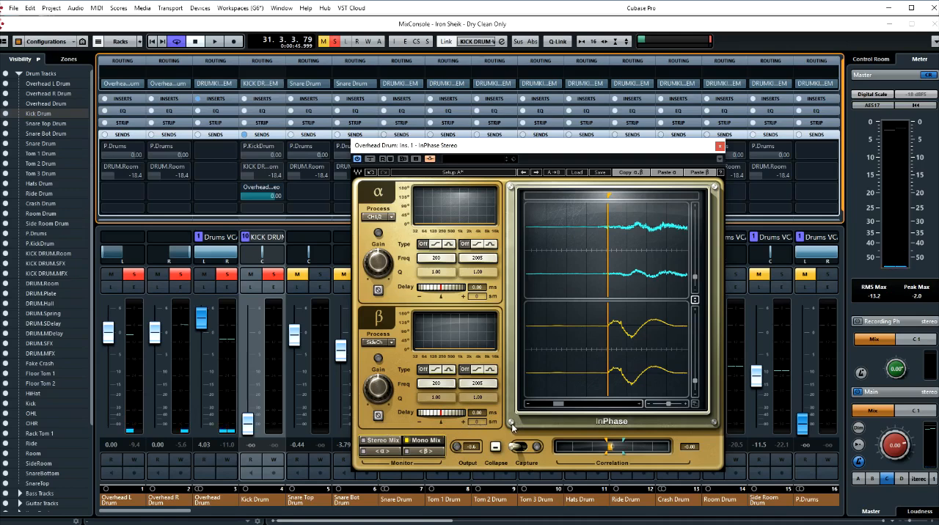
key(space)
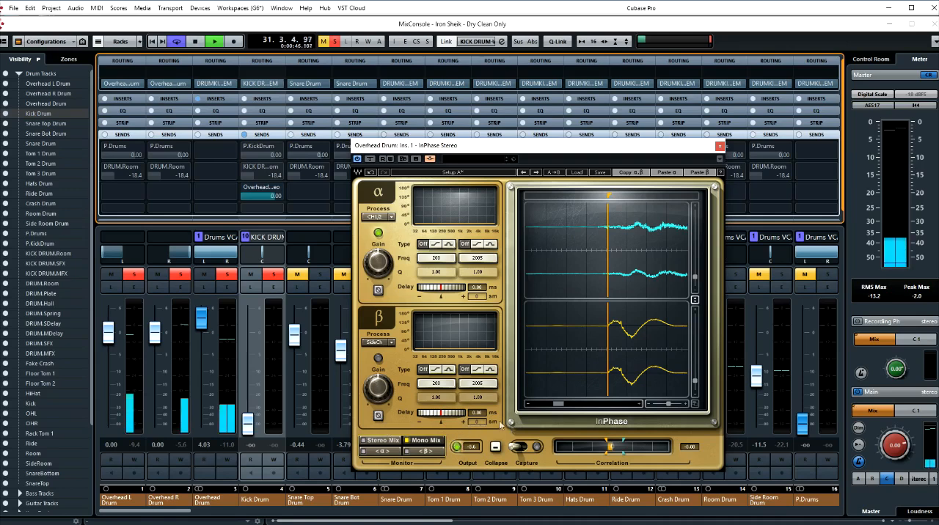
click(378, 416)
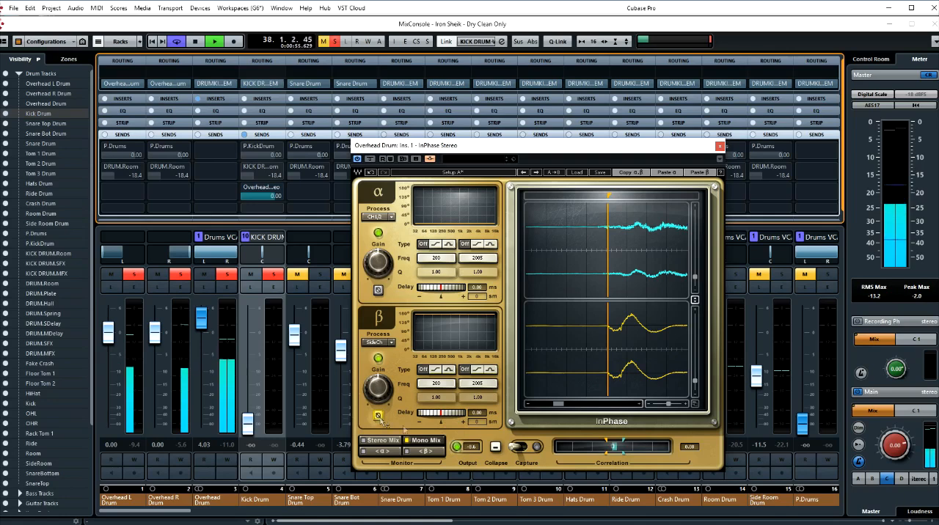
key(space)
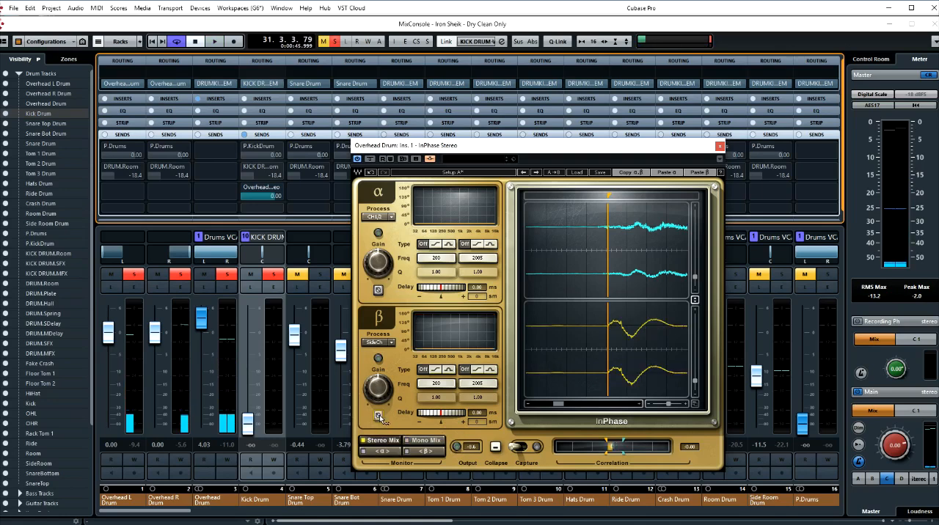
- Compare normal and inverted β polarity in Stereo Mix during playback, and leave β inverted
key(space)
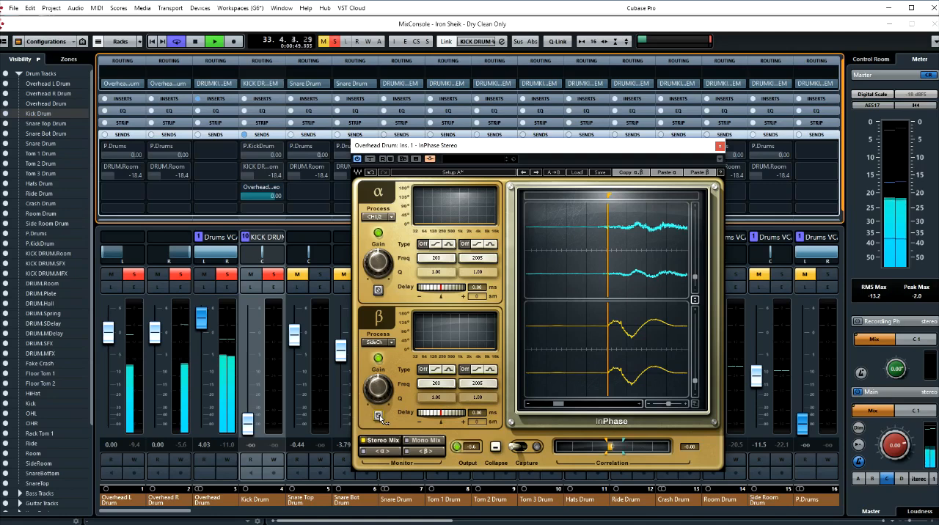
click(379, 416)
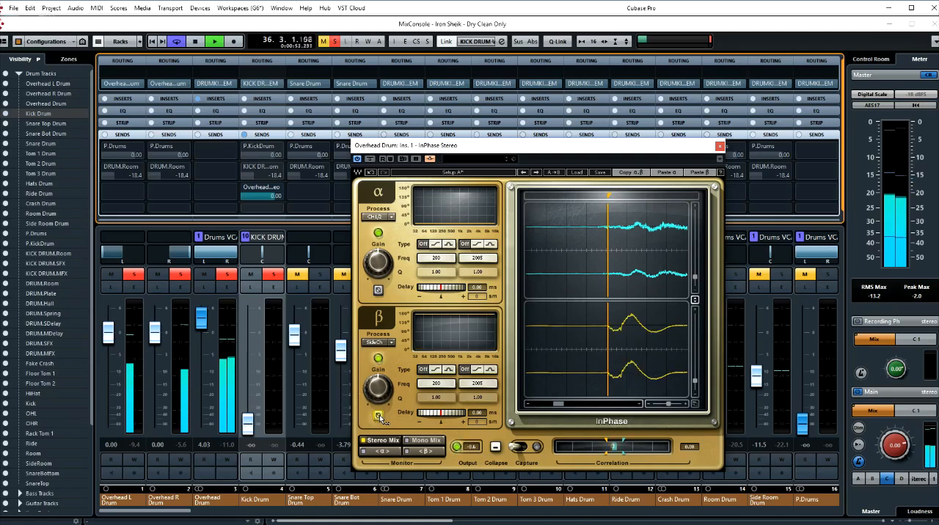
click(379, 415)
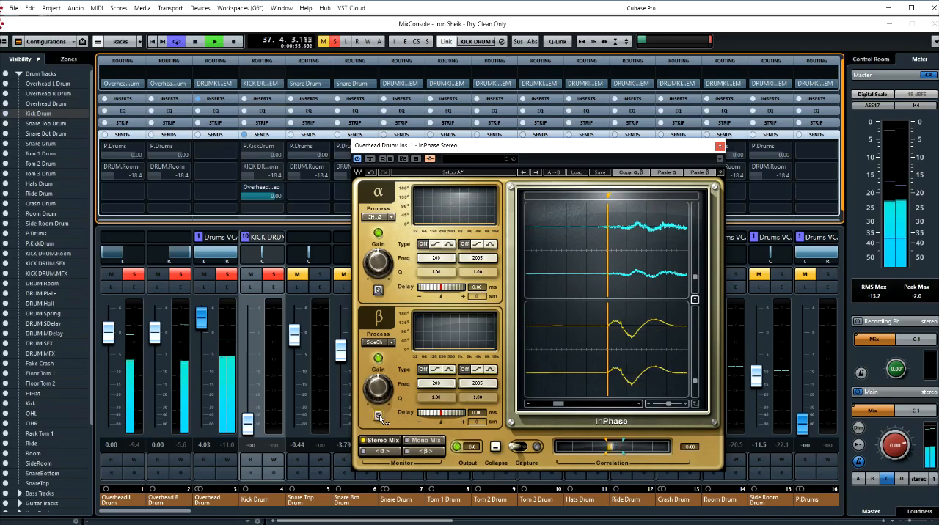
click(379, 415)
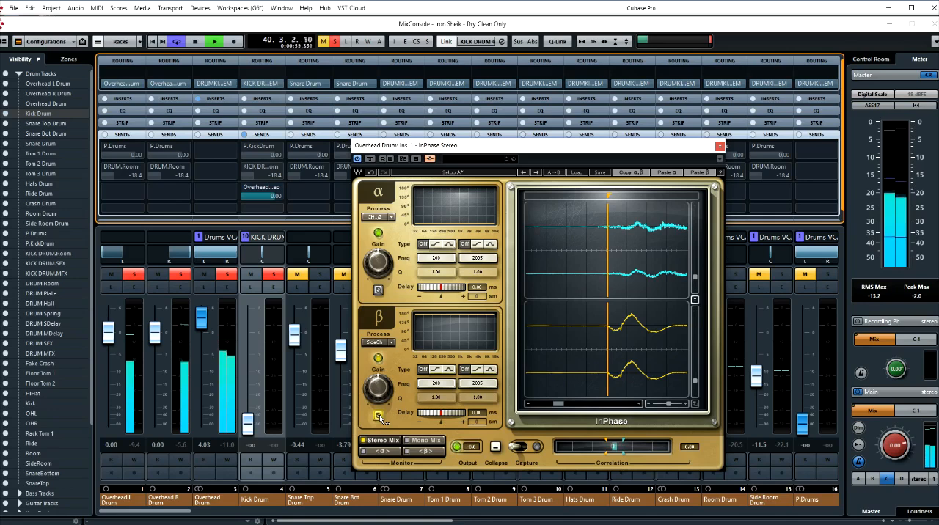
key(space)
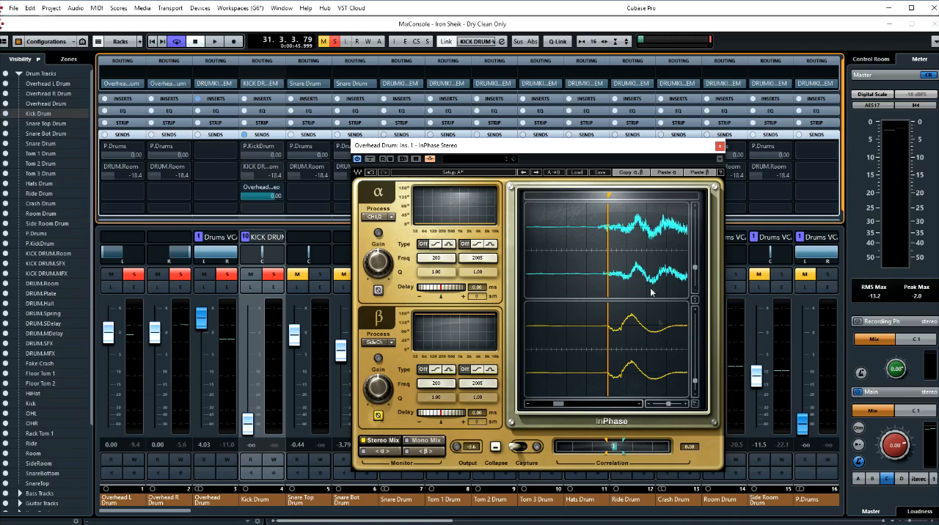
- Place the marker on the overheads' first waveform peak and delay β by about 1.31 ms to align the kick's peak with it
drag(608, 196, 636, 195)
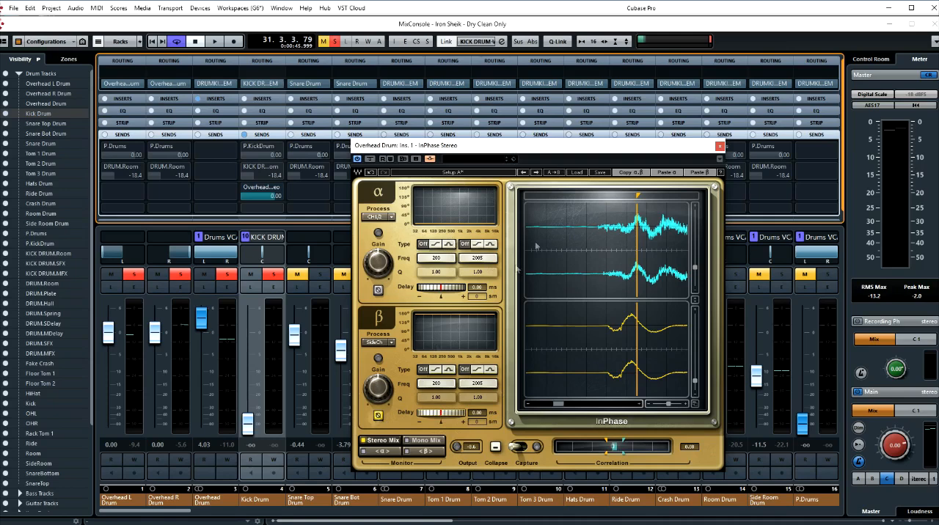
click(379, 417)
mouse_move(442, 415)
mouse_down()
mouse_move(473, 415)
mouse_move(457, 415)
mouse_up()
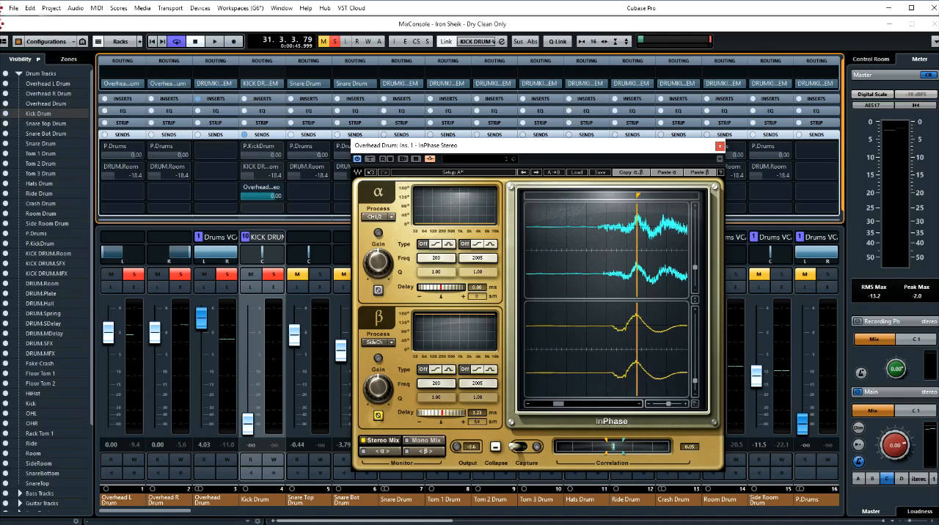
mouse_move(457, 415)
mouse_down()
mouse_move(420, 415)
mouse_move(486, 415)
mouse_move(460, 415)
mouse_up()
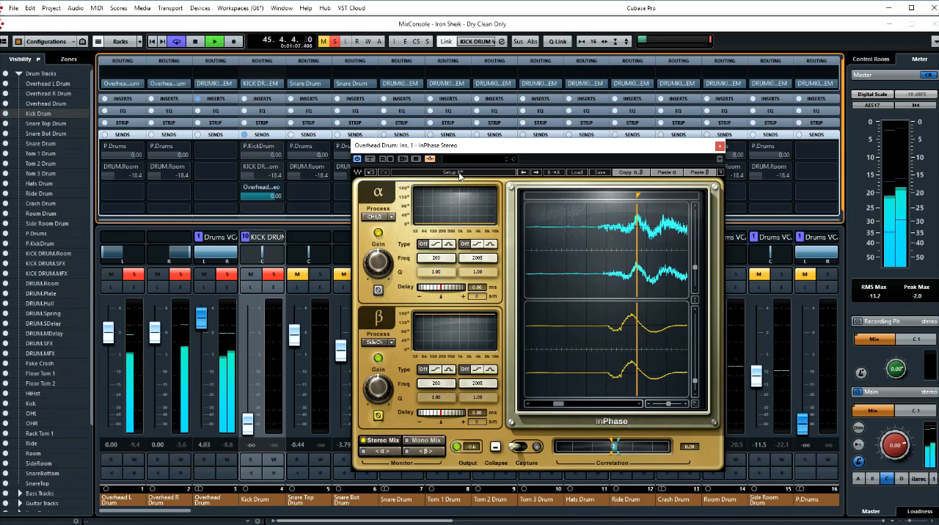
- Compare the undelayed Setup B with the delay-aligned Setup A during playback
key(space)
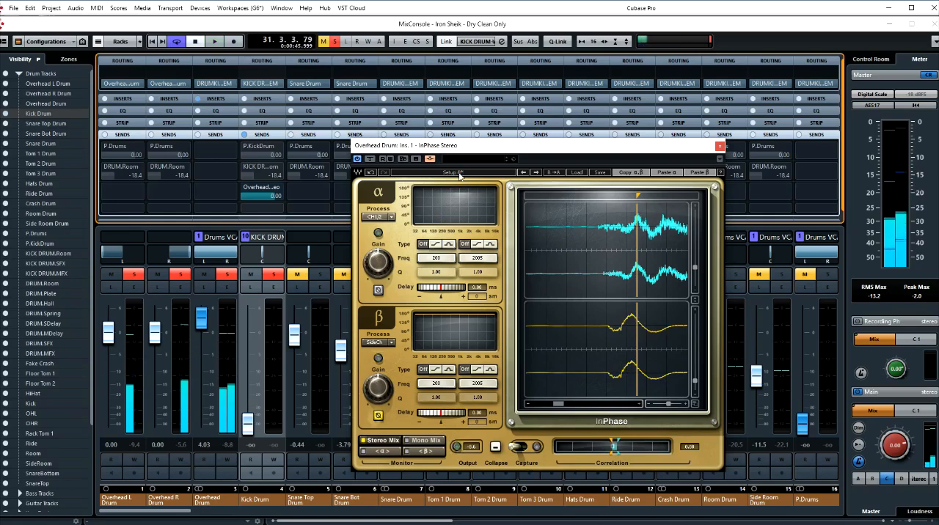
key(space)
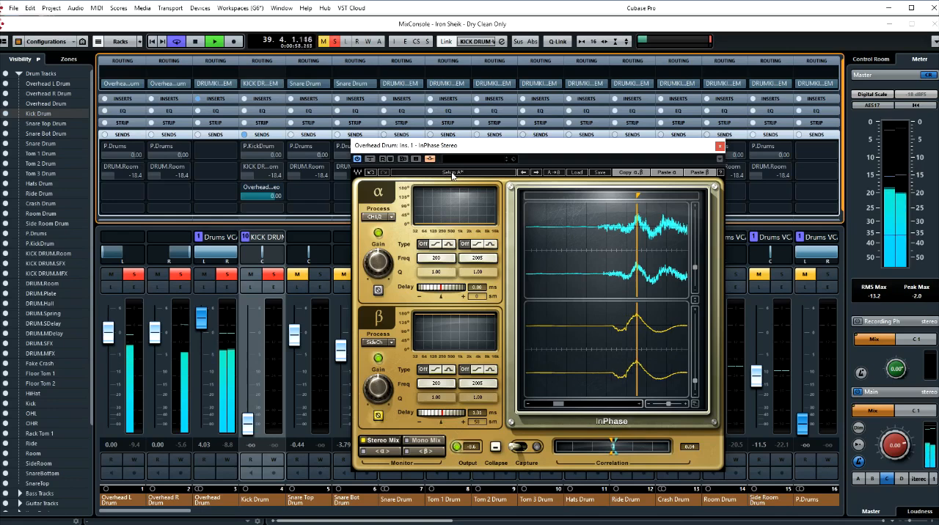
- Stop playback and check the kick-to-overhead alignment on an earlier kick hit by placing the marker on its first peak
key(space)
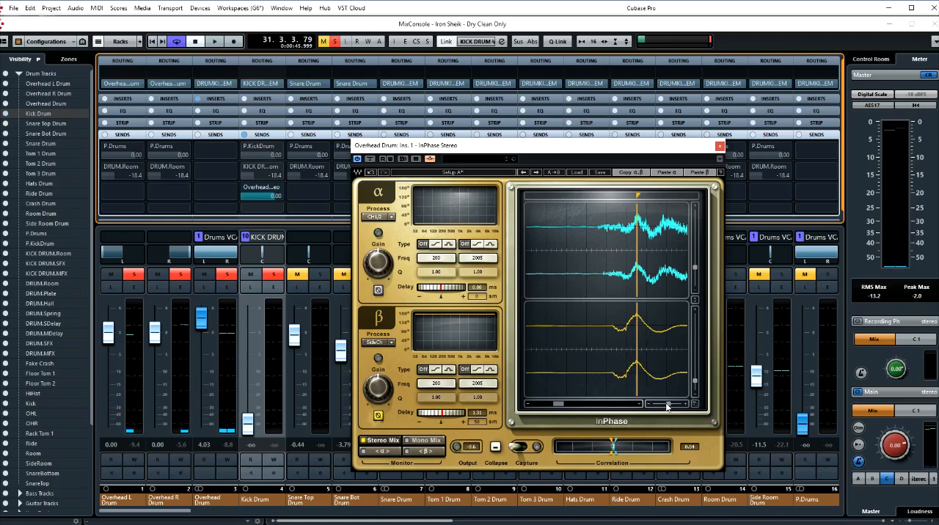
drag(668, 403, 658, 404)
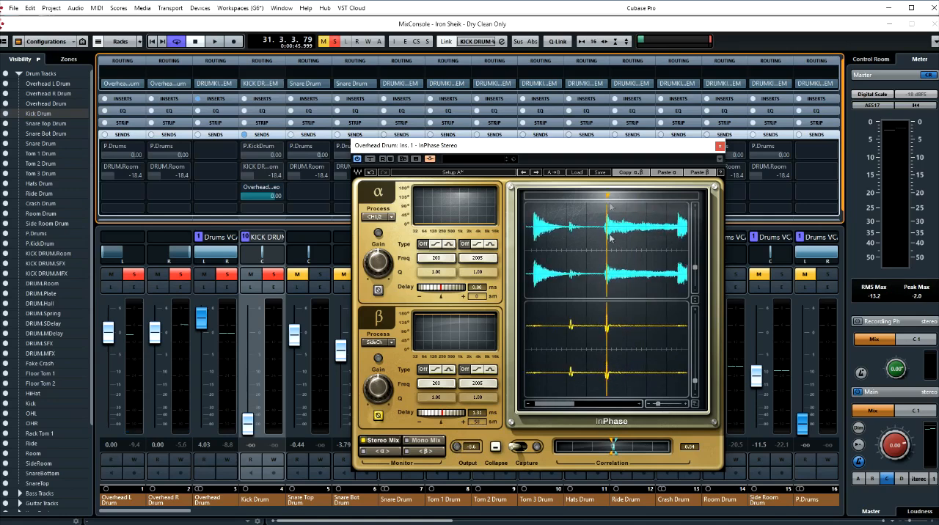
drag(608, 196, 568, 197)
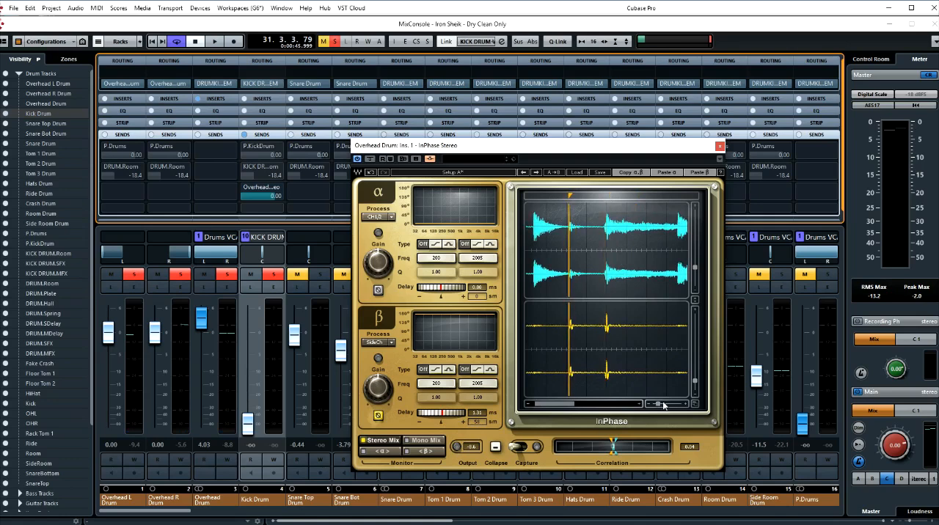
drag(658, 407, 668, 404)
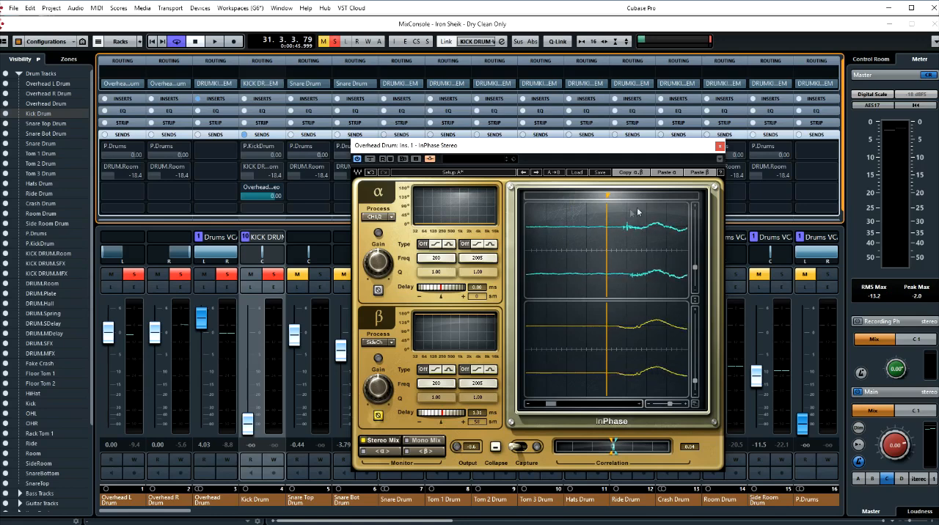
drag(607, 197, 628, 196)
drag(550, 404, 550, 404)
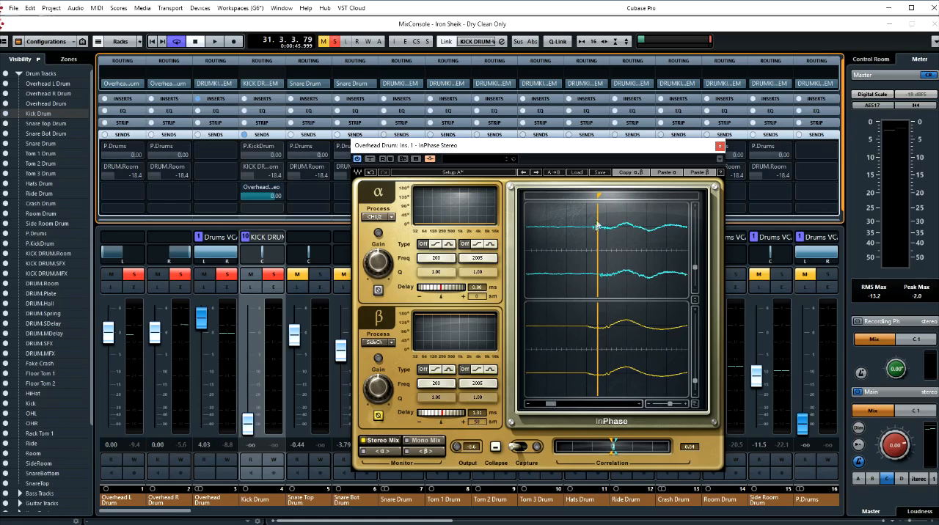
drag(670, 404, 668, 404)
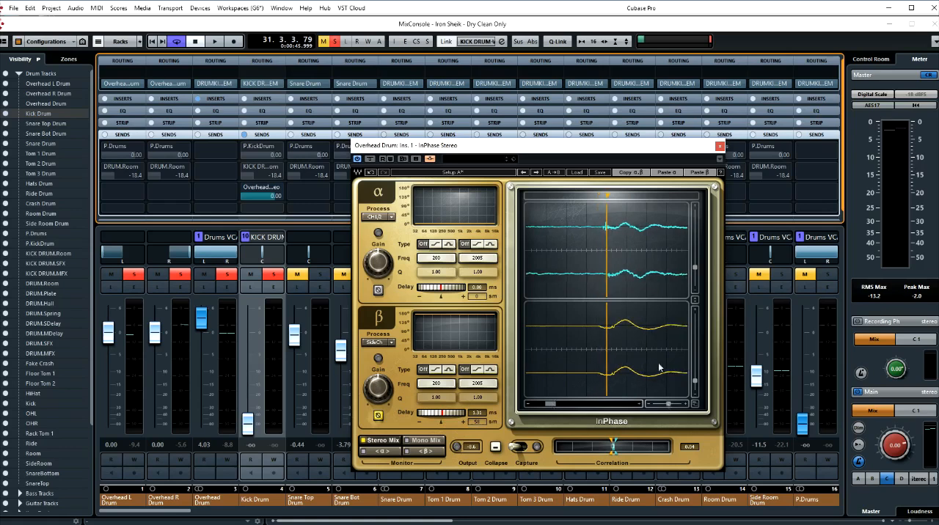
drag(608, 198, 626, 198)
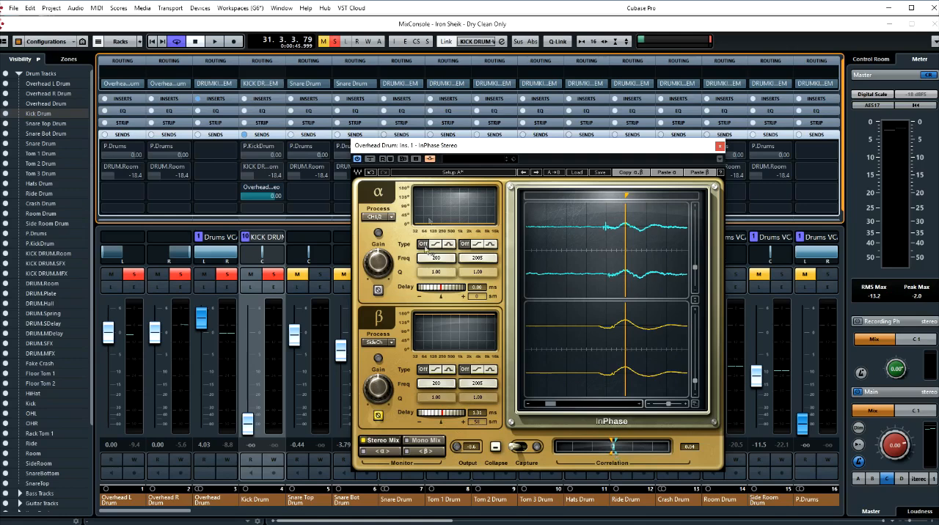
- Compare Setup B, without the delay, against the delay-aligned Setup A during playback, finishing on Setup A
click(476, 173)
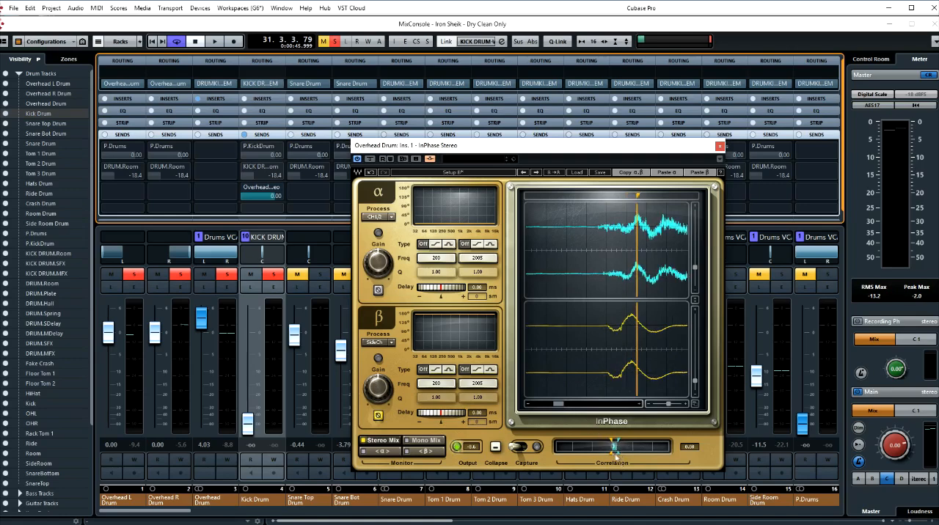
click(456, 172)
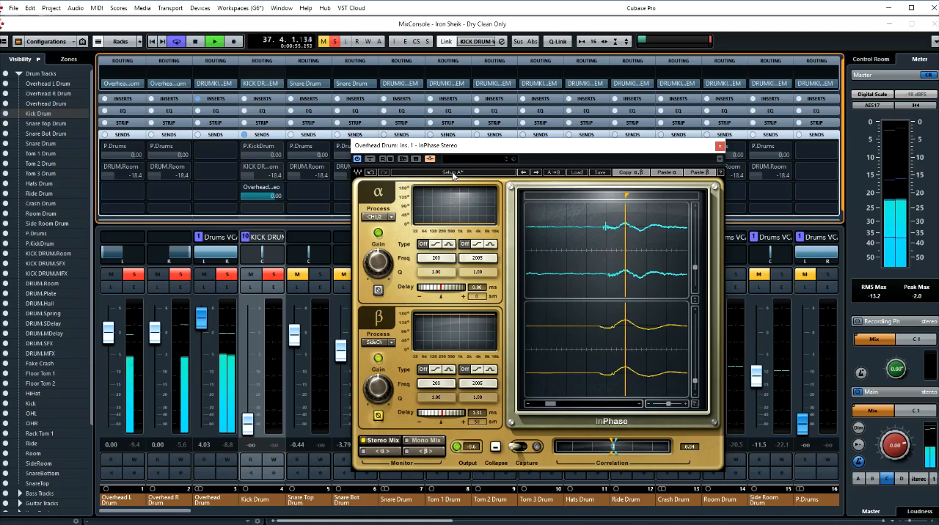
click(452, 173)
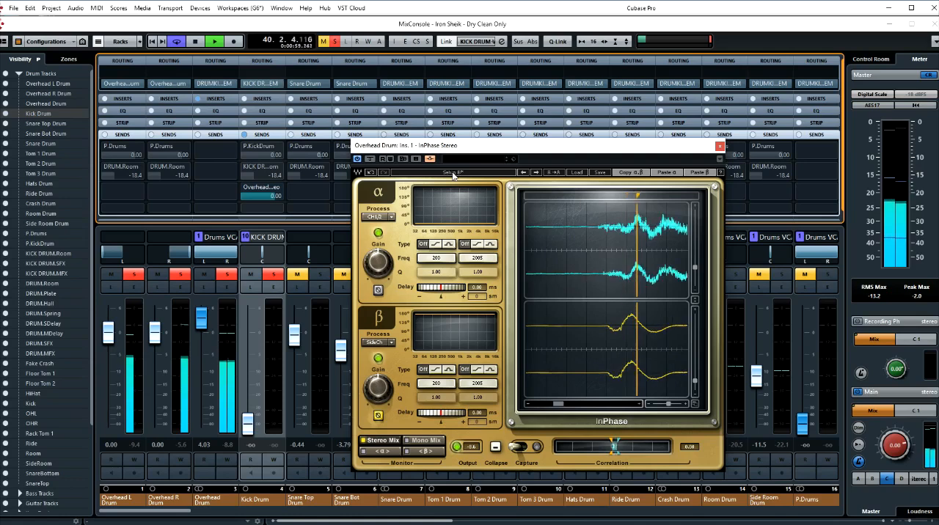
click(452, 173)
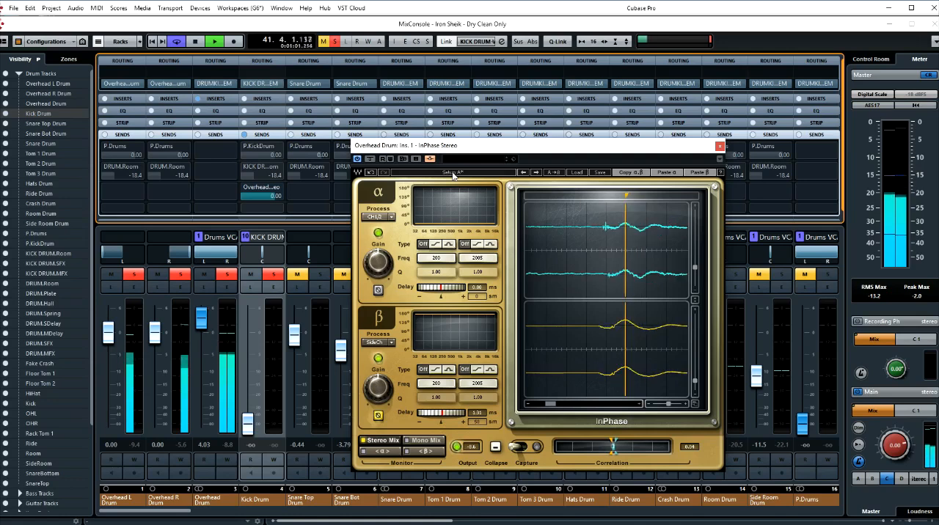
click(452, 174)
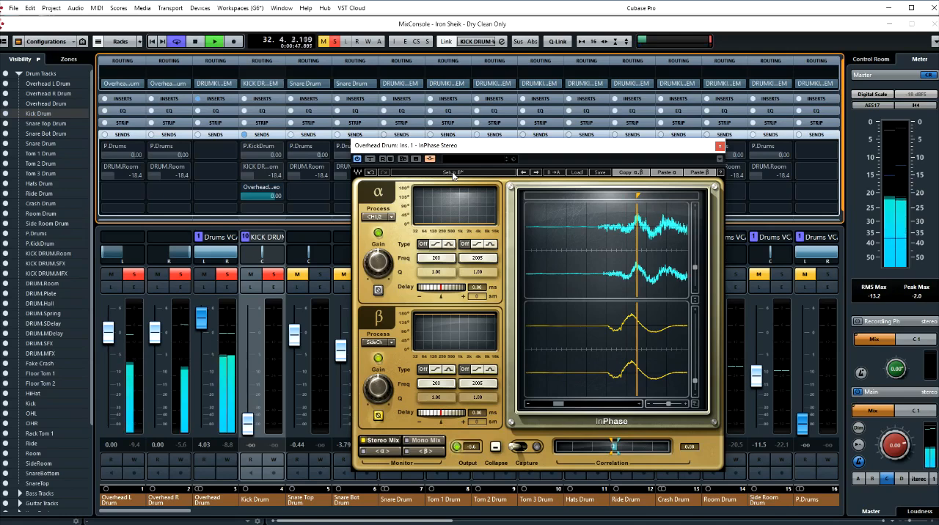
click(453, 173)
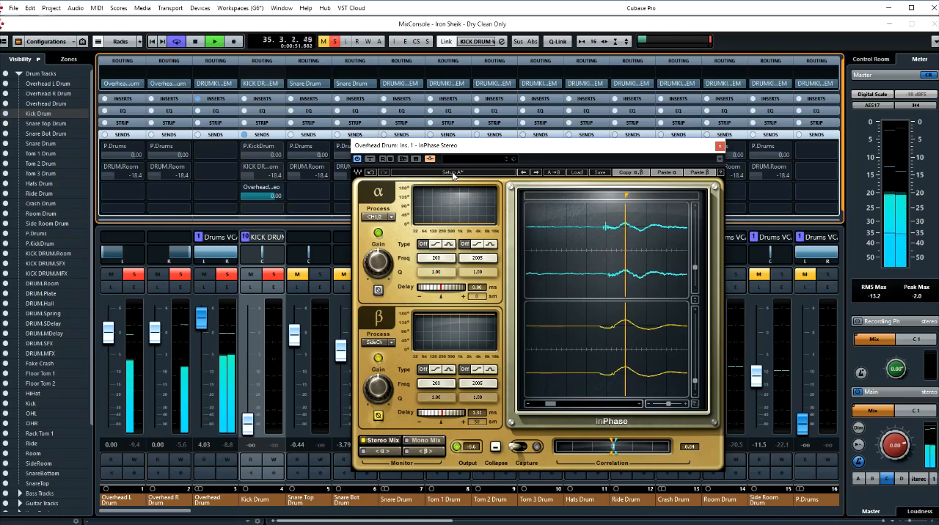
click(453, 173)
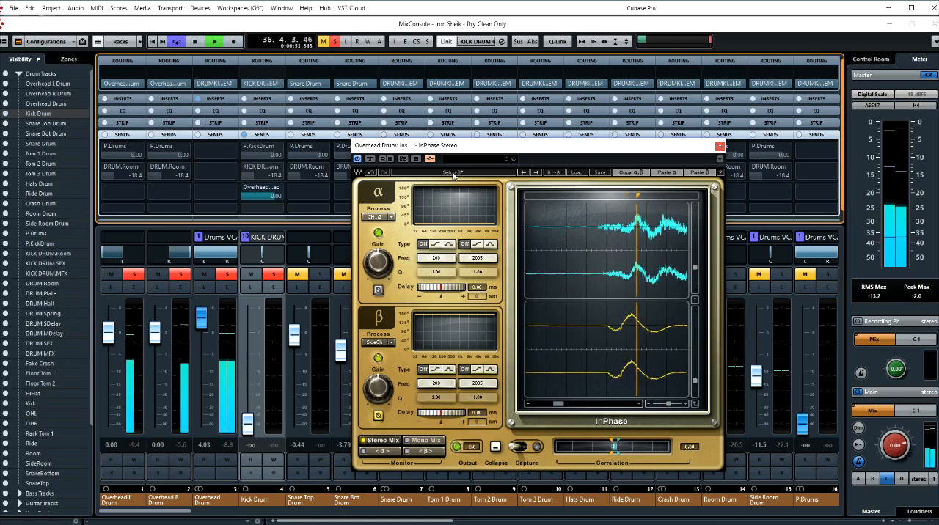
click(453, 173)
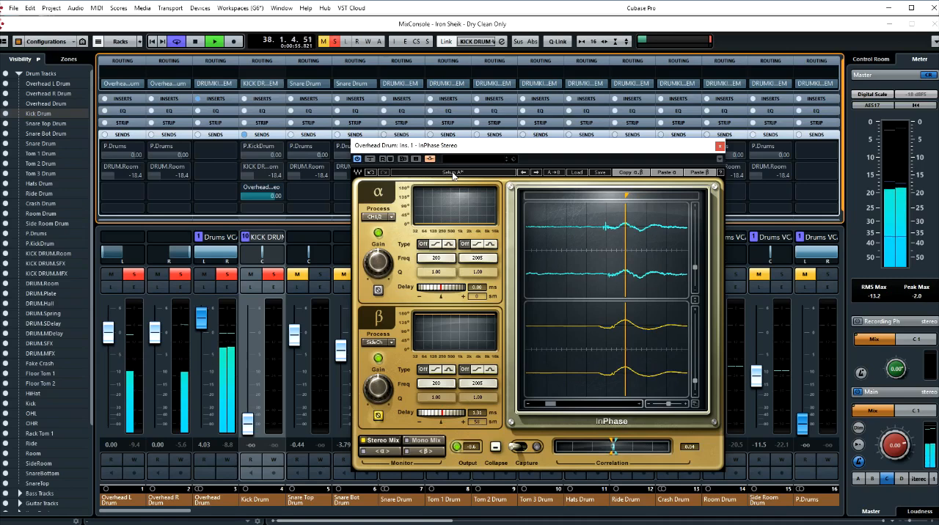
key(space)
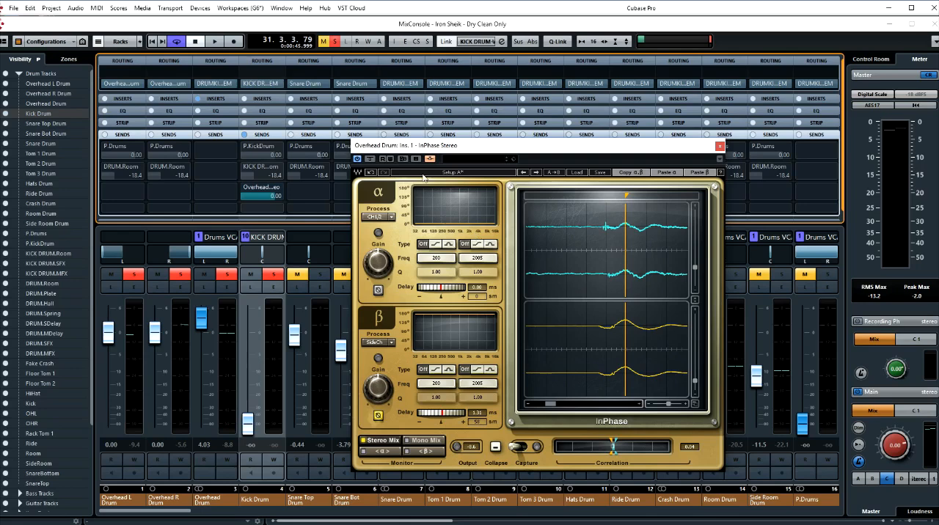
- Switch InPhase to Setup B, and open InPhase Mono as an offline process for the Kick event in the project window
click(466, 174)
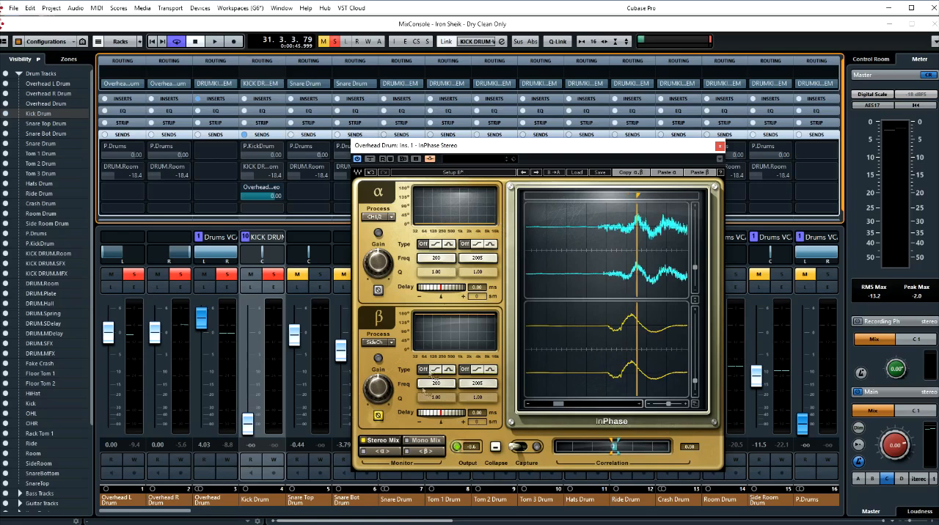
mouse_move(390, 394)
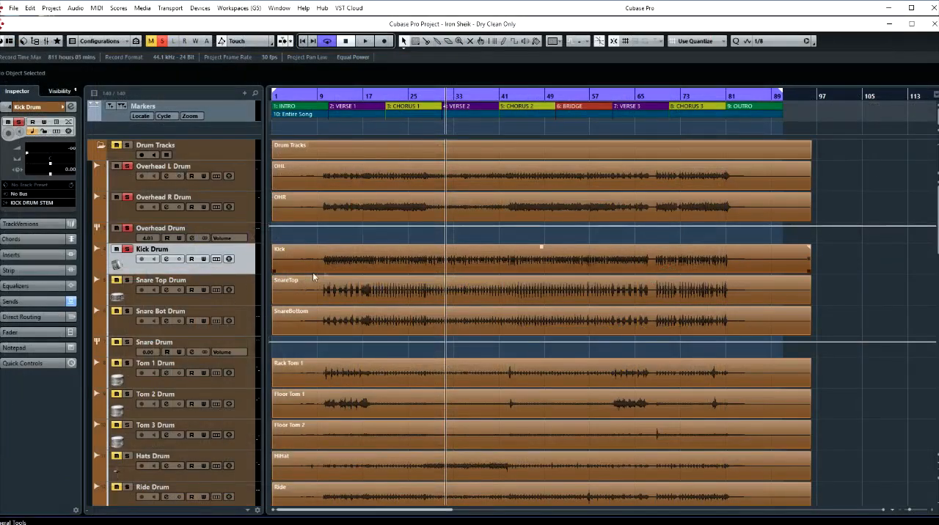
click(341, 269)
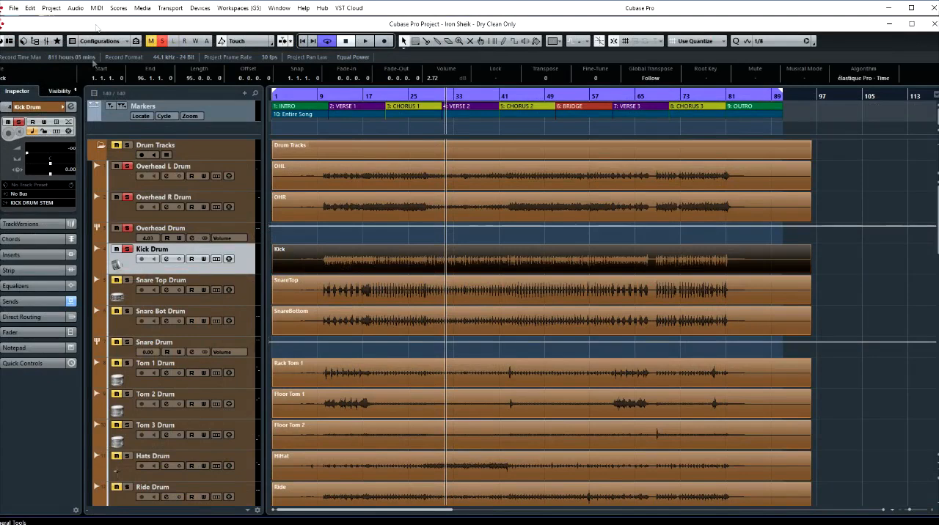
right_click(338, 270)
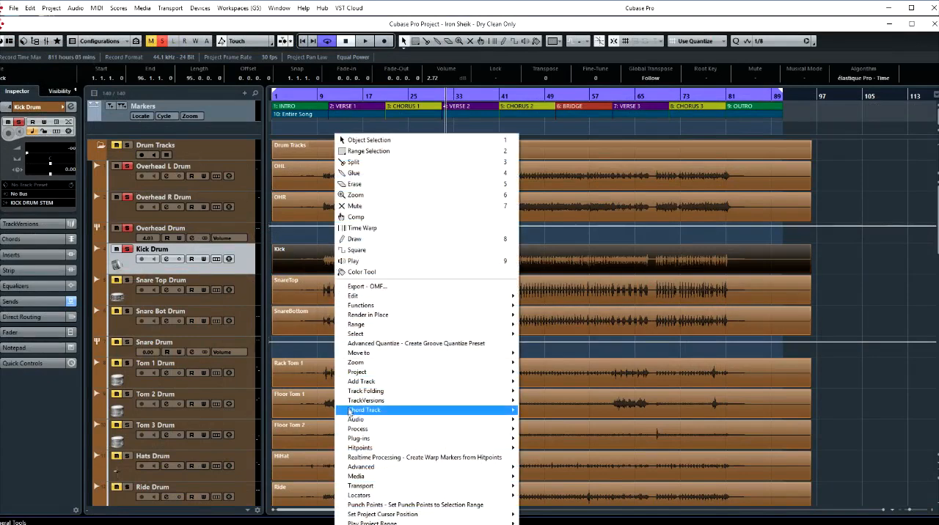
mouse_move(363, 440)
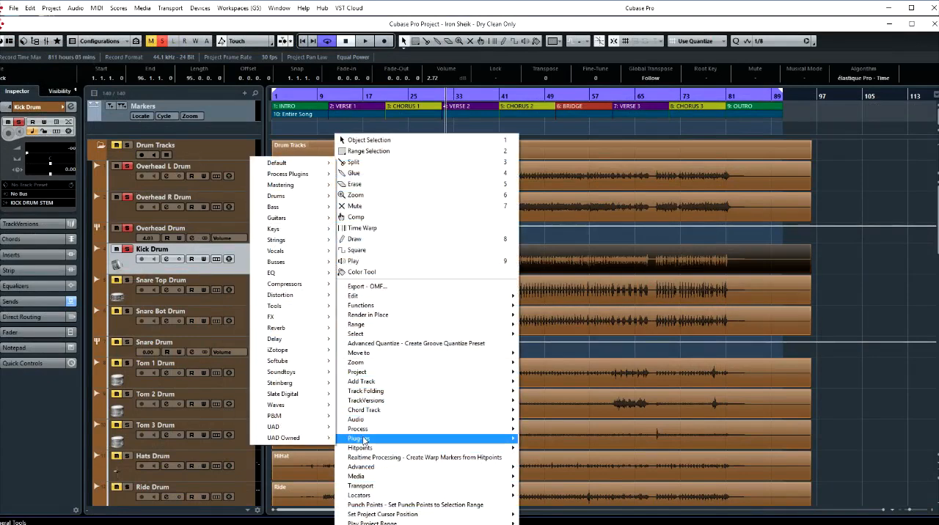
mouse_move(294, 179)
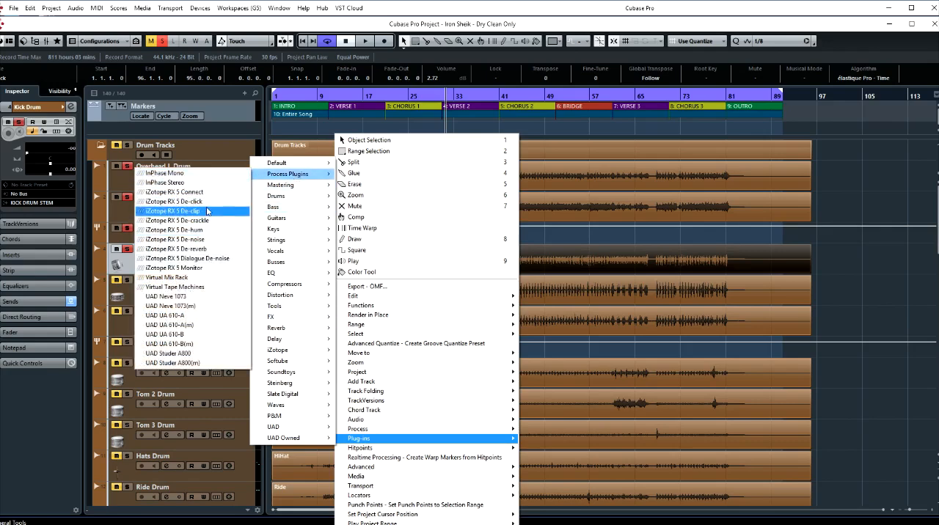
click(180, 174)
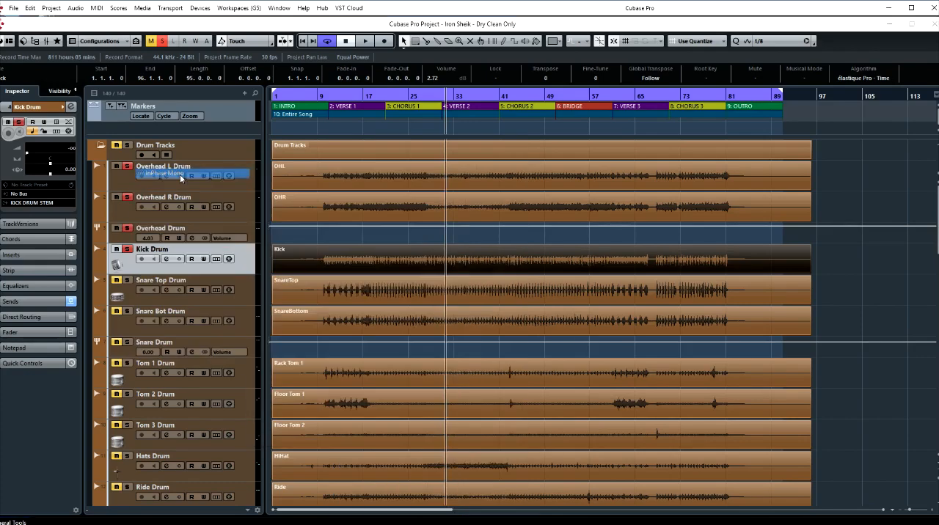
drag(478, 277, 569, 130)
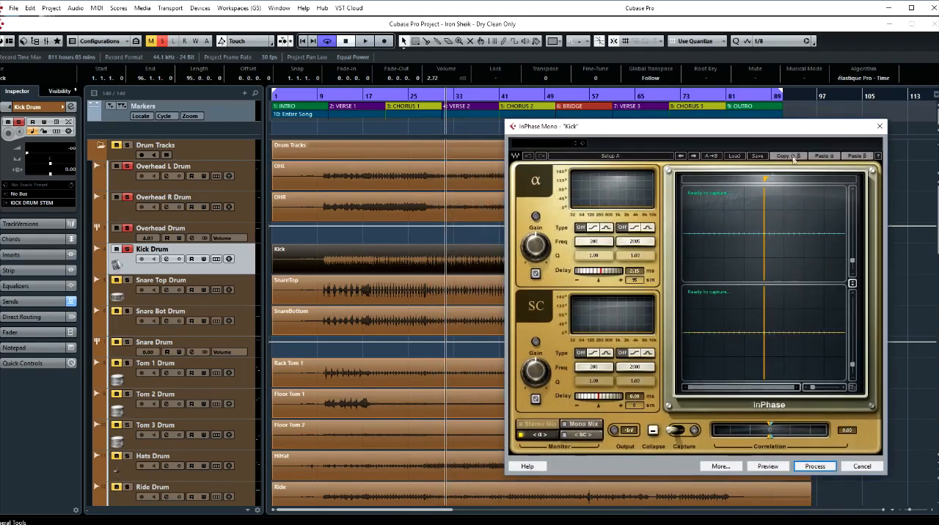
drag(793, 130, 791, 119)
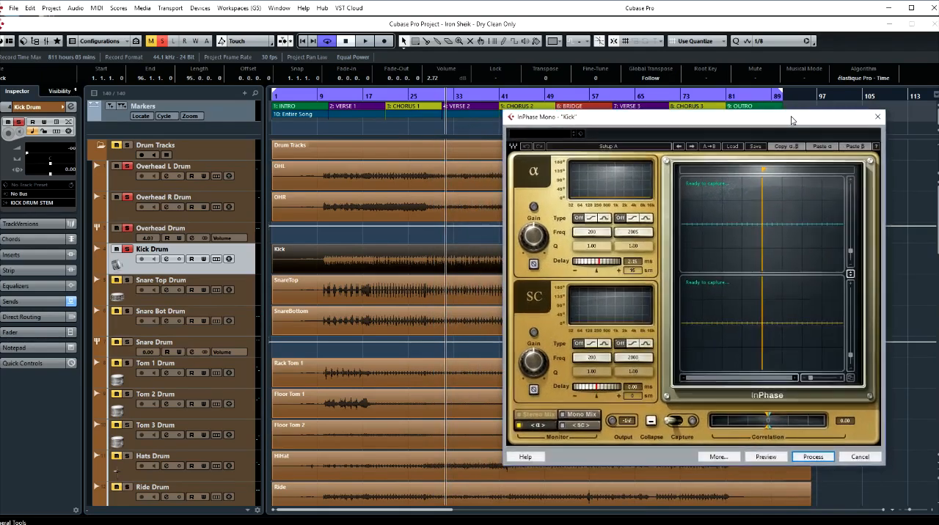
- Paste the copied β settings into α, with inverted polarity and 0.00 ms delay, and process the Kick event
click(822, 147)
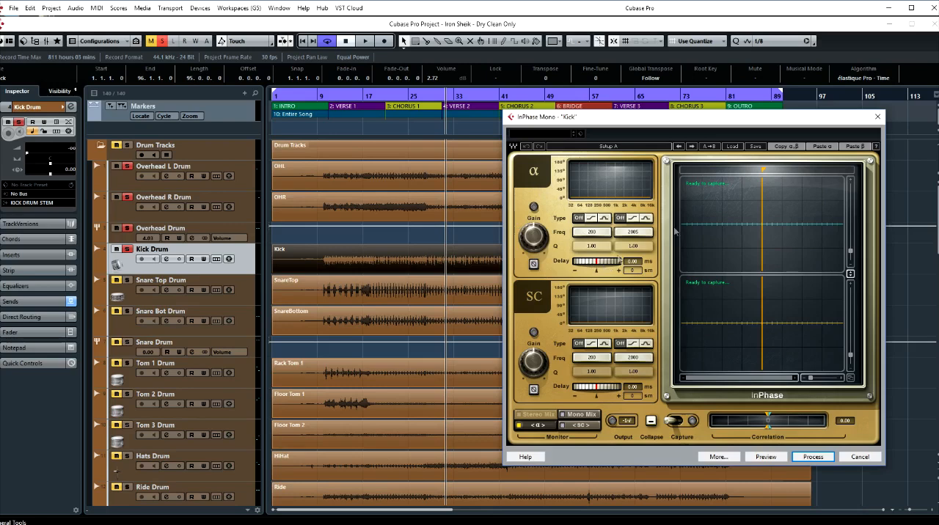
click(856, 150)
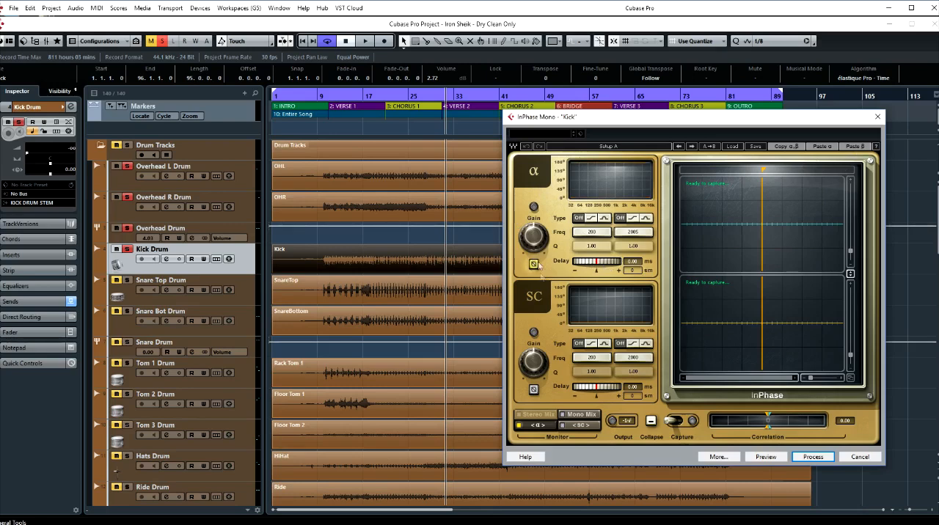
click(806, 457)
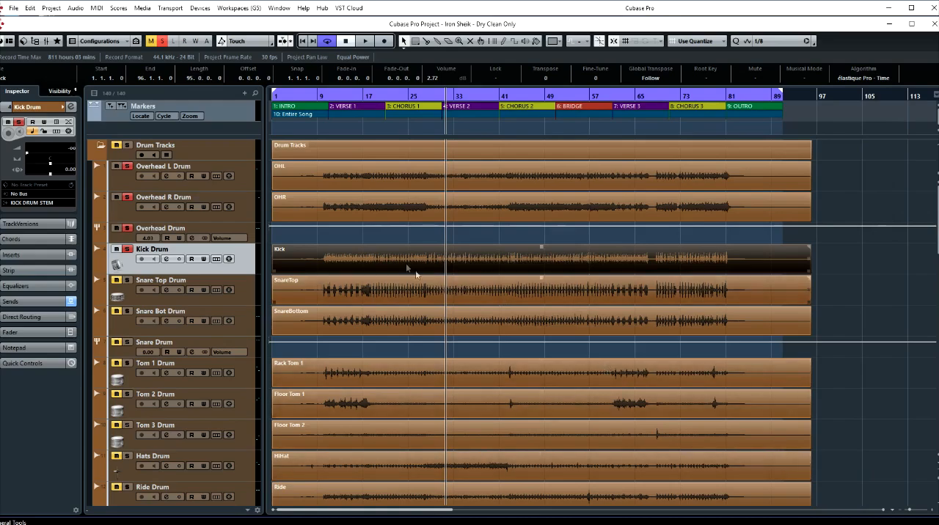
- Return to the mixer, reopen InPhase Stereo on the Overhead Drum channel, and audition the drums with the processed kick
key(F3)
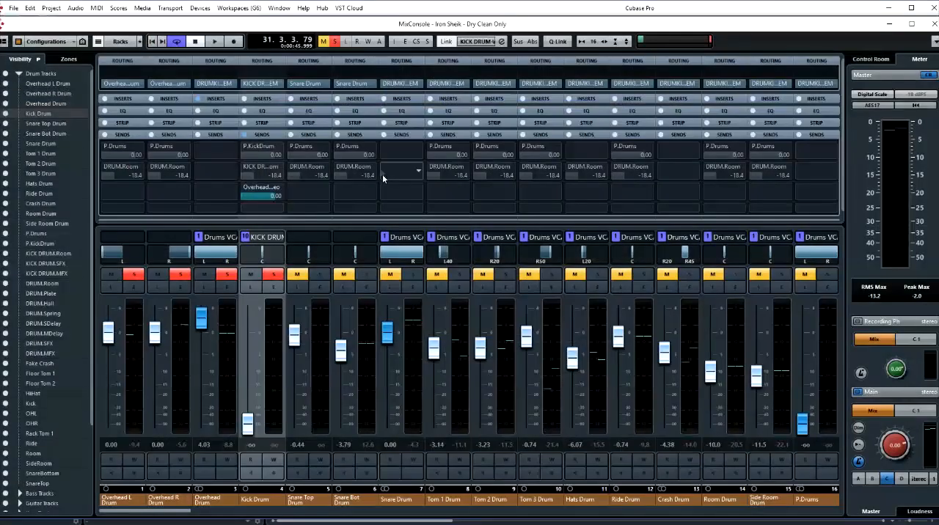
click(221, 98)
key(space)
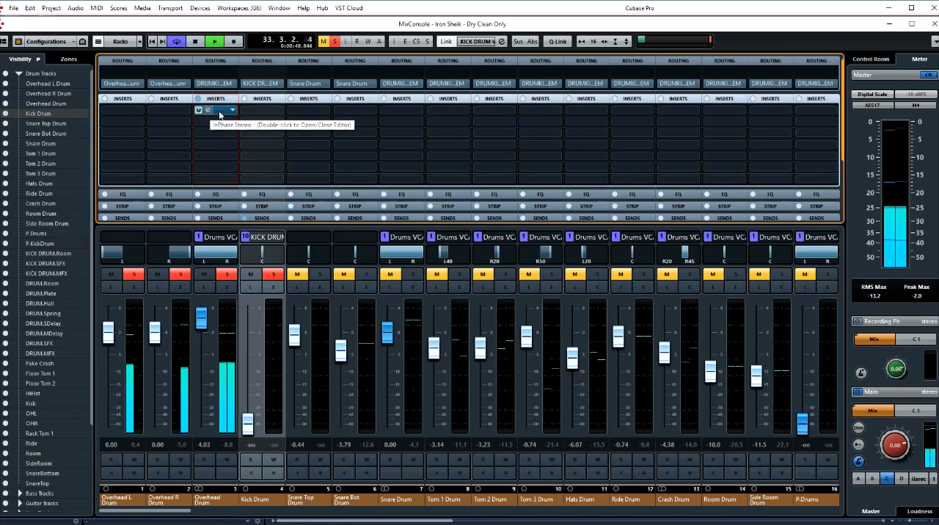
double_click(209, 111)
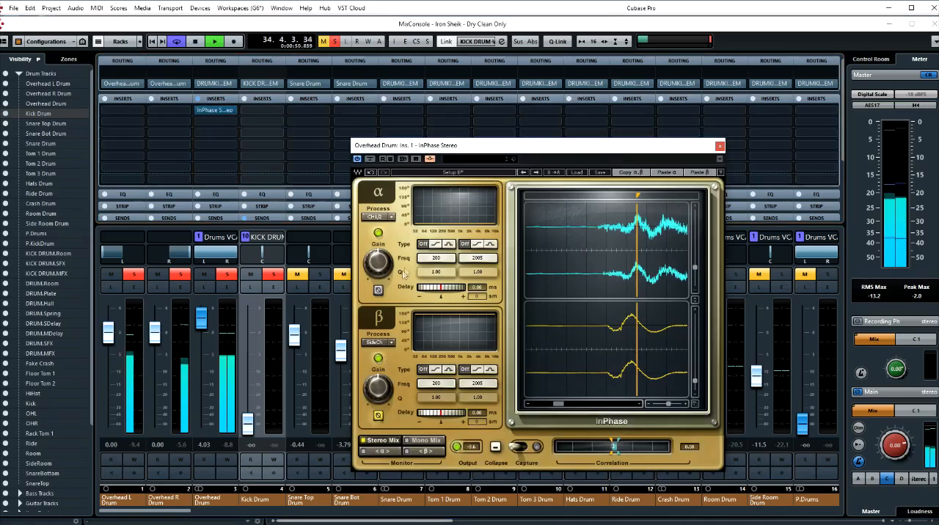
key(space)
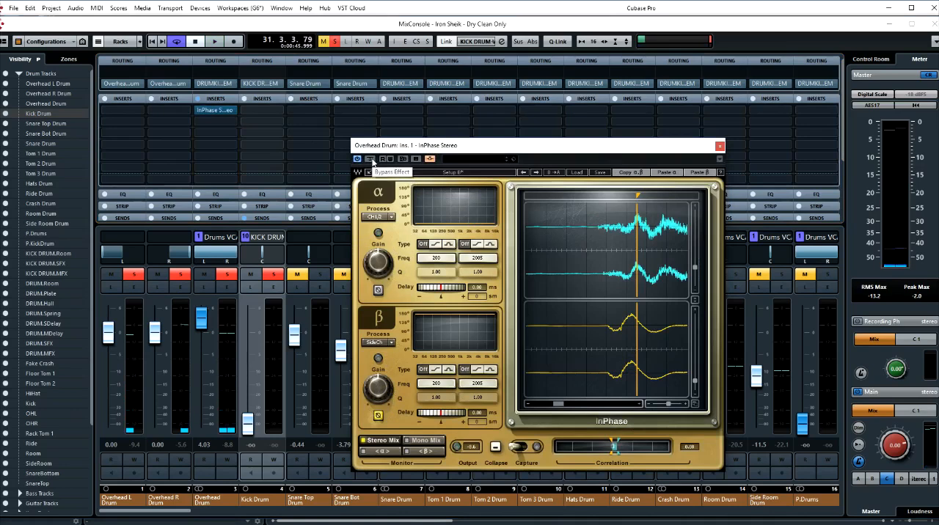
- Remove the Kick Drum channel's side-chain send to the overhead InPhase, and briefly audition the drums without it
drag(374, 145, 399, 140)
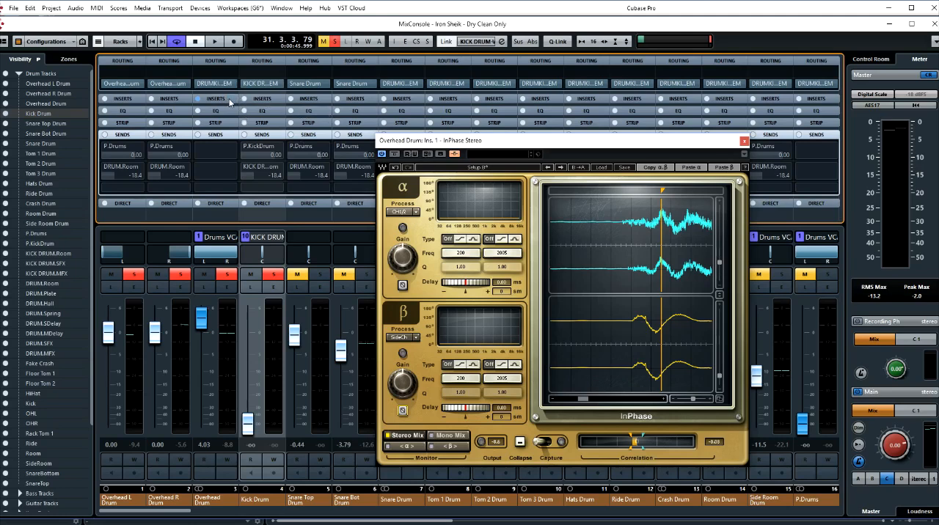
key(space)
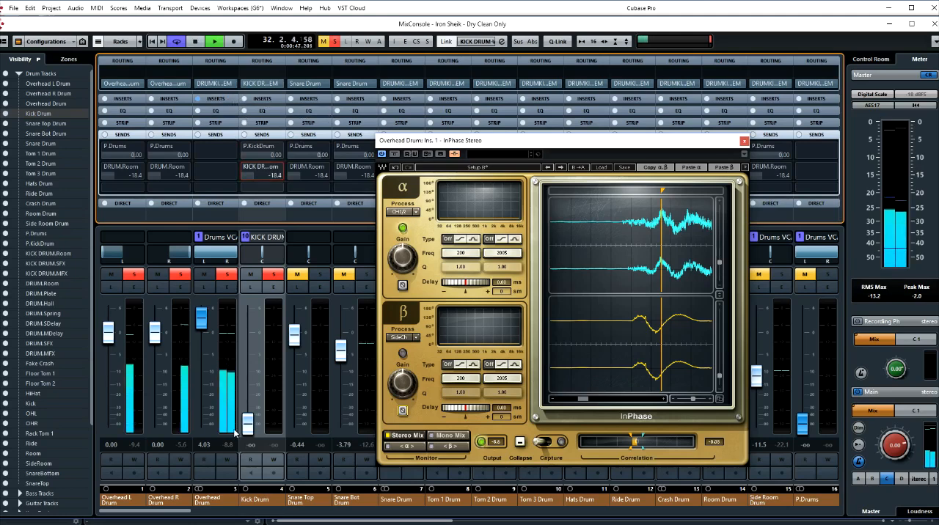
key(space)
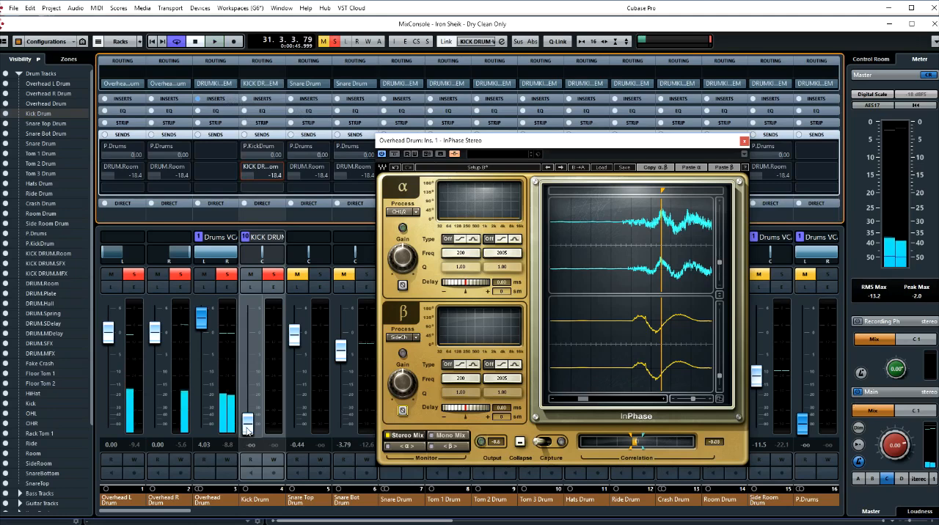
- Audition the drums with the overheads and raise the Kick Drum fader back to -0.09
key(space)
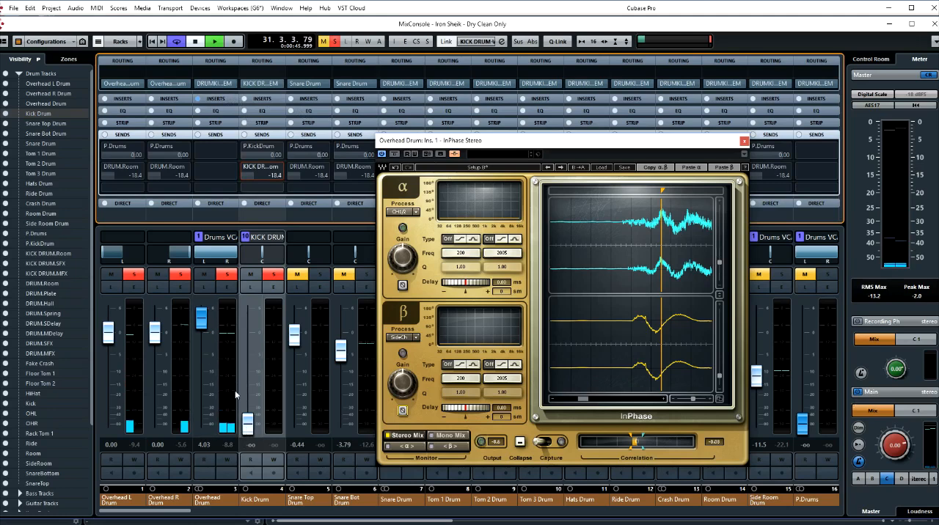
drag(247, 424, 247, 337)
drag(466, 146, 546, 144)
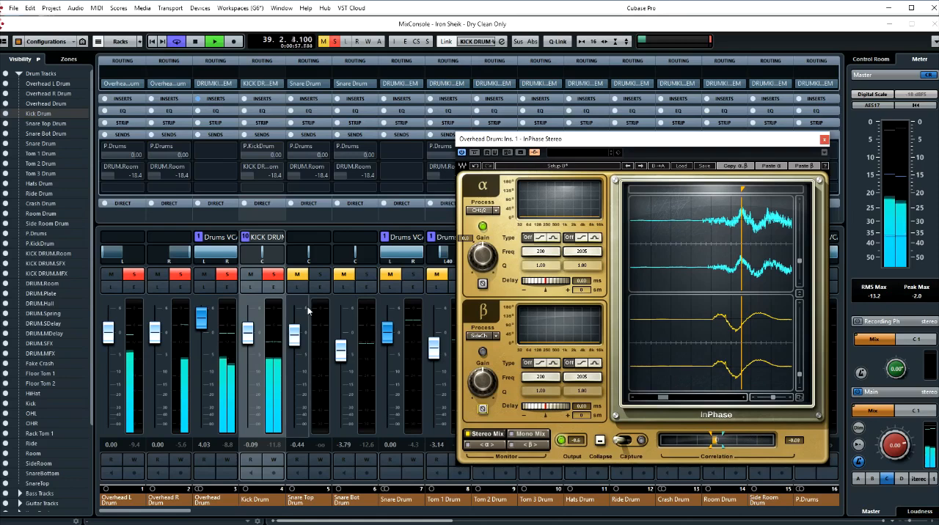
key(space)
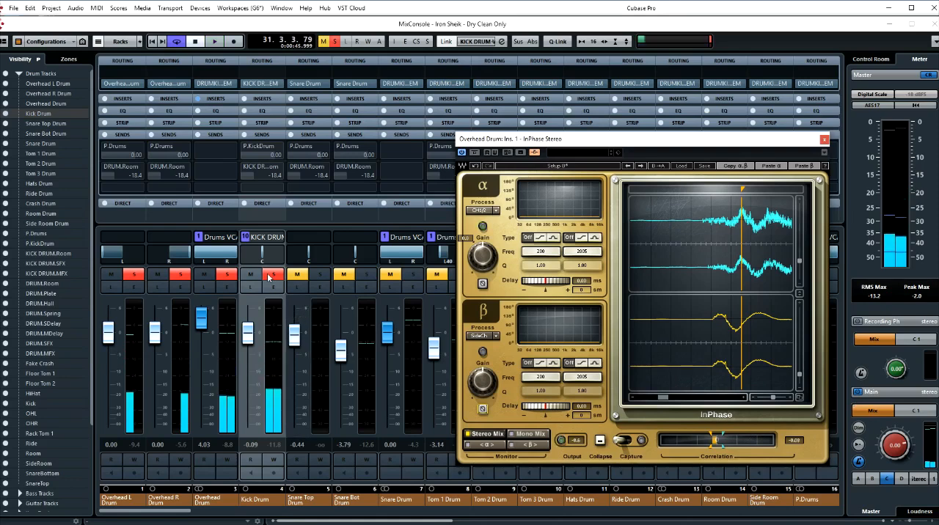
- Take the Kick Drum channel out of solo, and solo the Snare Drum group and Snare Top Drum channels instead
click(273, 276)
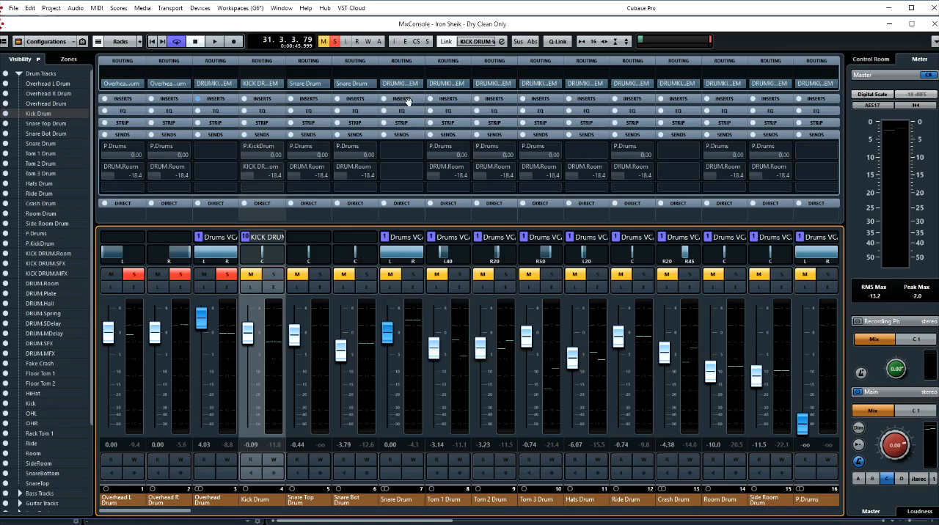
click(413, 275)
click(365, 275)
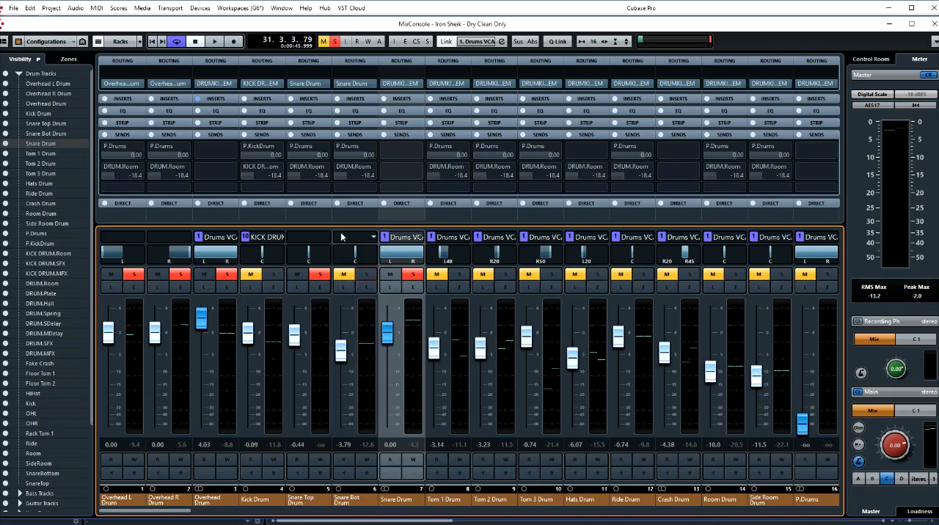
- Add an active send from Snare Top Drum to the overhead InPhase side-chain, and pull the Snare Top Drum fader down to -∞
click(314, 98)
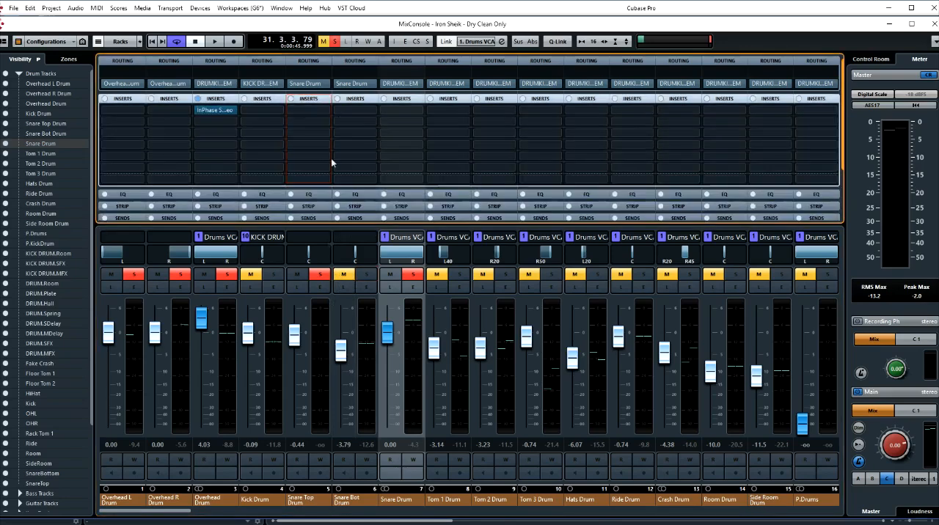
click(311, 98)
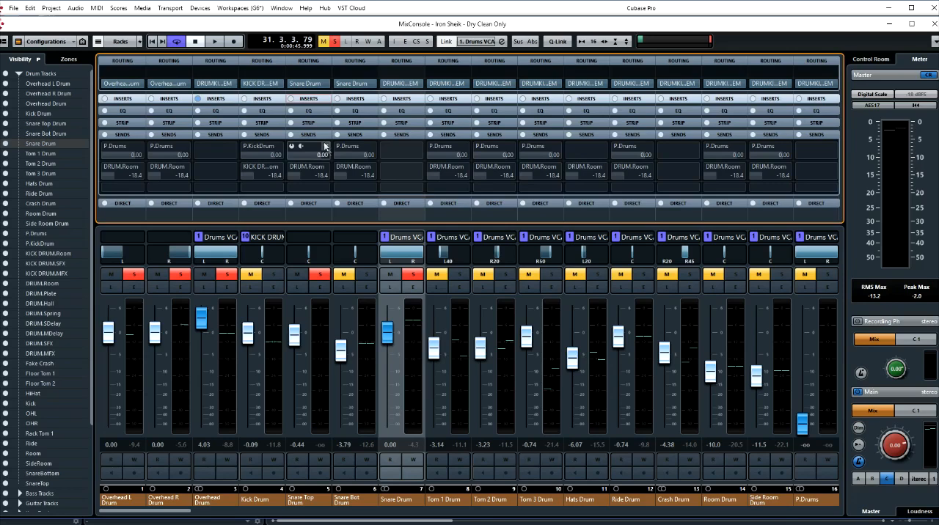
click(326, 189)
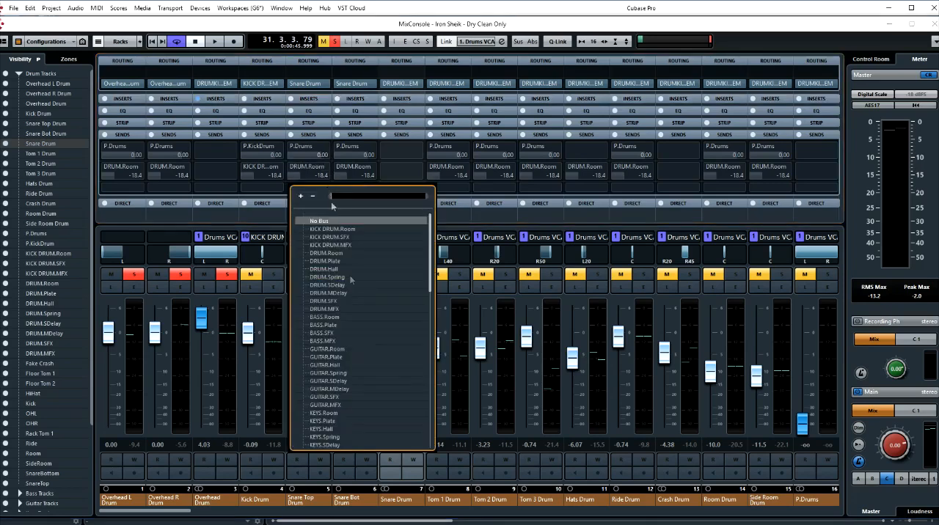
scroll(343, 373, down, 10)
scroll(340, 443, down, 5)
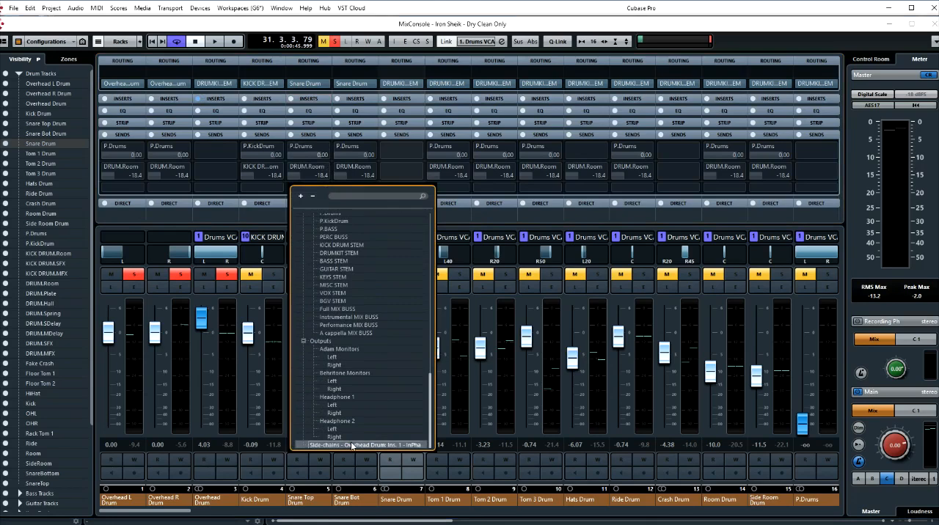
click(350, 443)
click(292, 188)
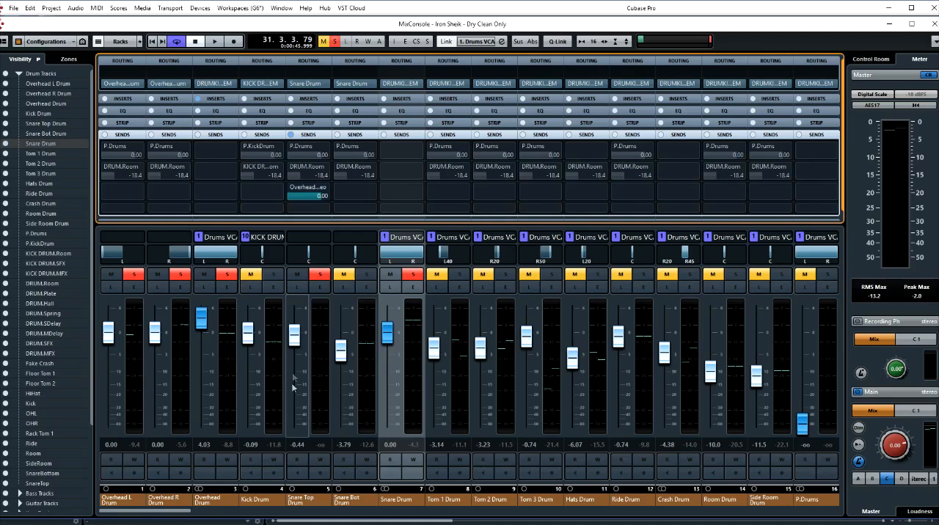
drag(296, 337, 300, 436)
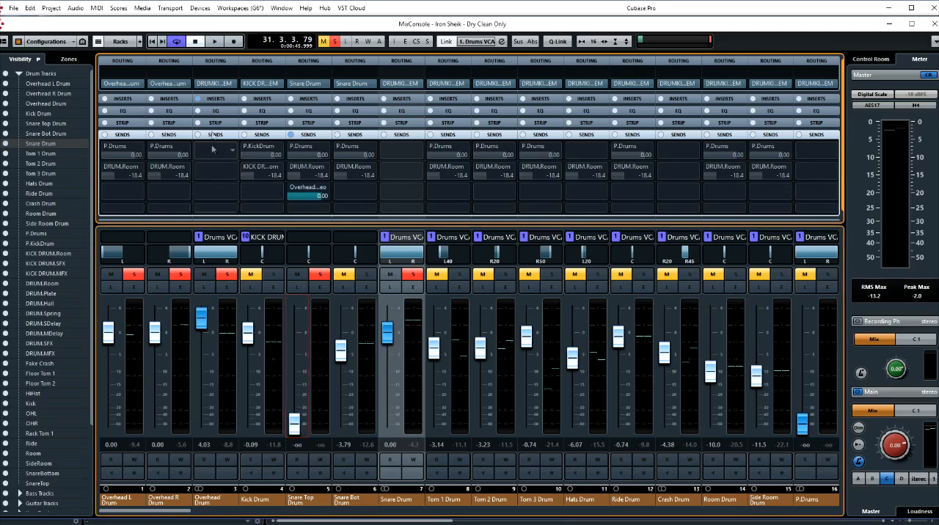
- Reopen InPhase Stereo on the Overhead Drum channel and zoom out its waveform display to show the whole captured passage
click(218, 99)
click(225, 112)
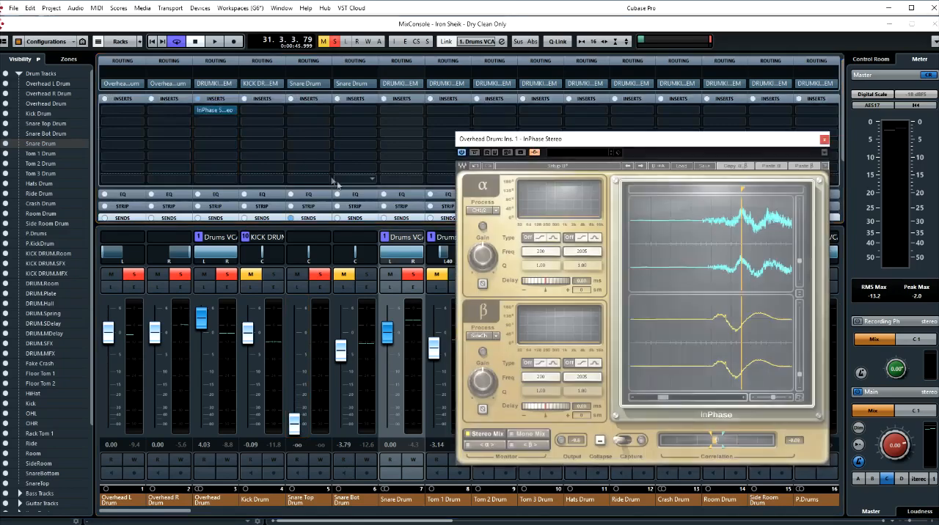
drag(565, 139, 536, 140)
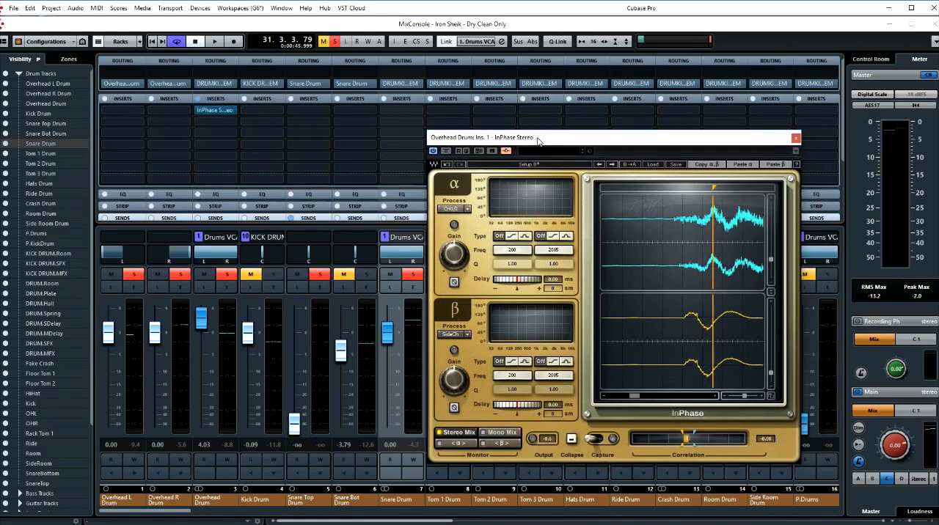
drag(748, 400, 730, 399)
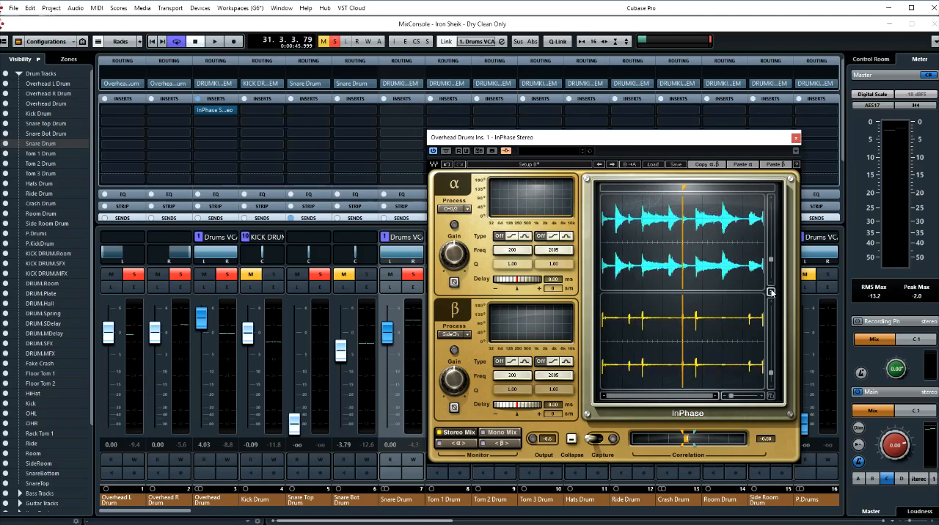
drag(772, 263, 771, 268)
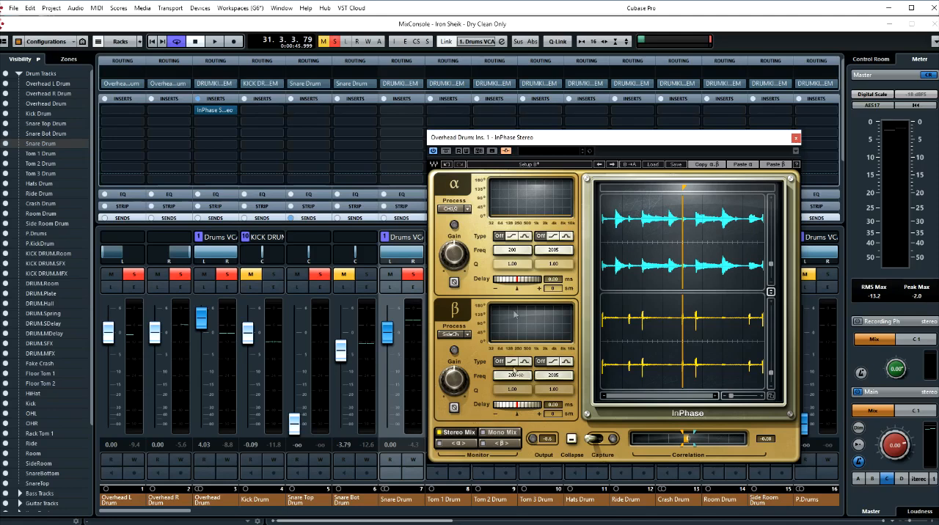
- Switch InPhase to Setup A, using Setup B's settings with 0.00 ms delay and normal polarity
click(540, 168)
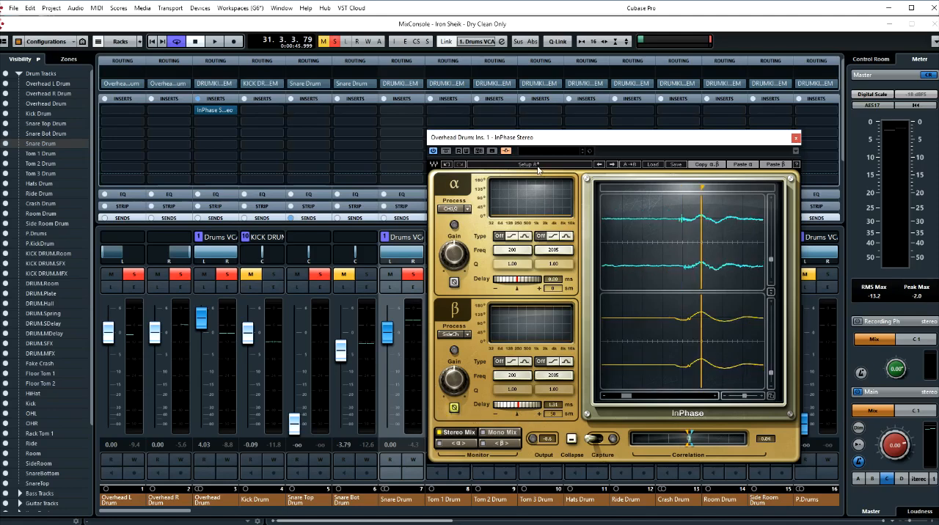
click(550, 168)
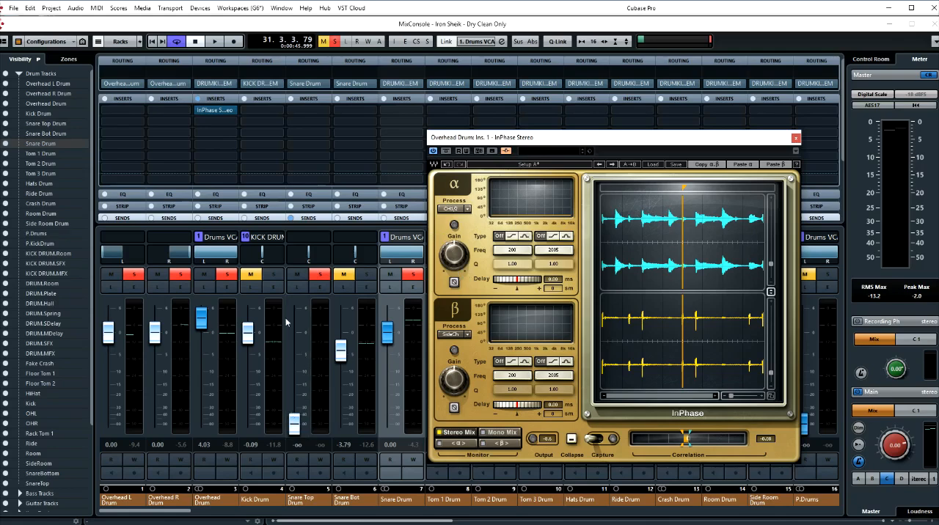
drag(468, 141, 539, 142)
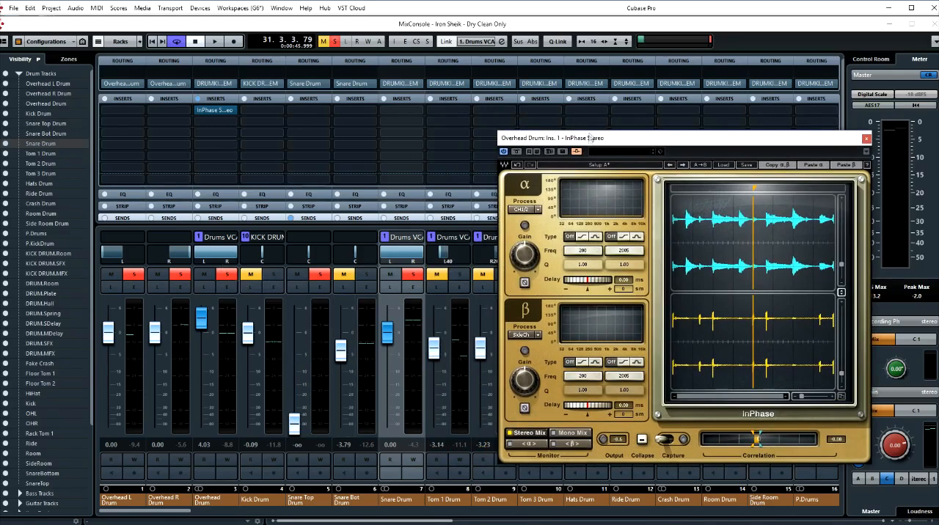
drag(593, 141, 564, 138)
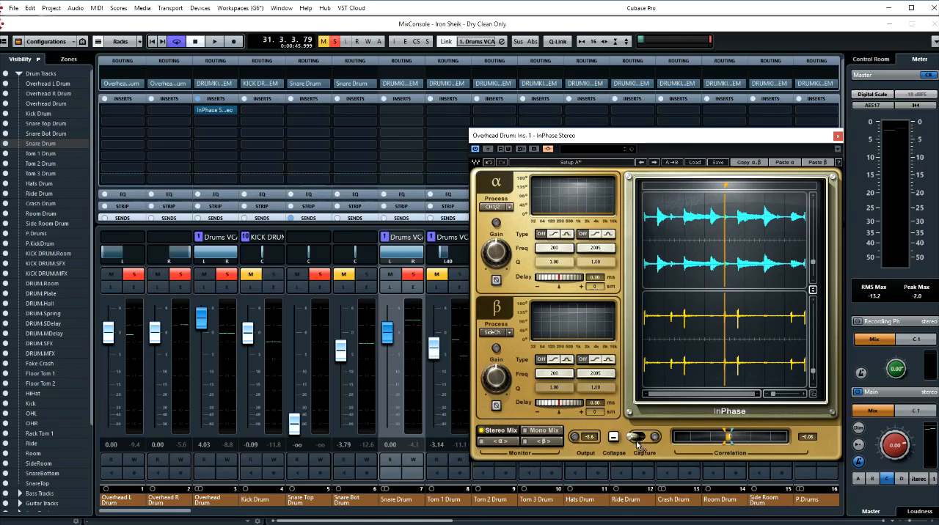
- Play the soloed drums and capture new overhead and snare waveforms in InPhase
key(space)
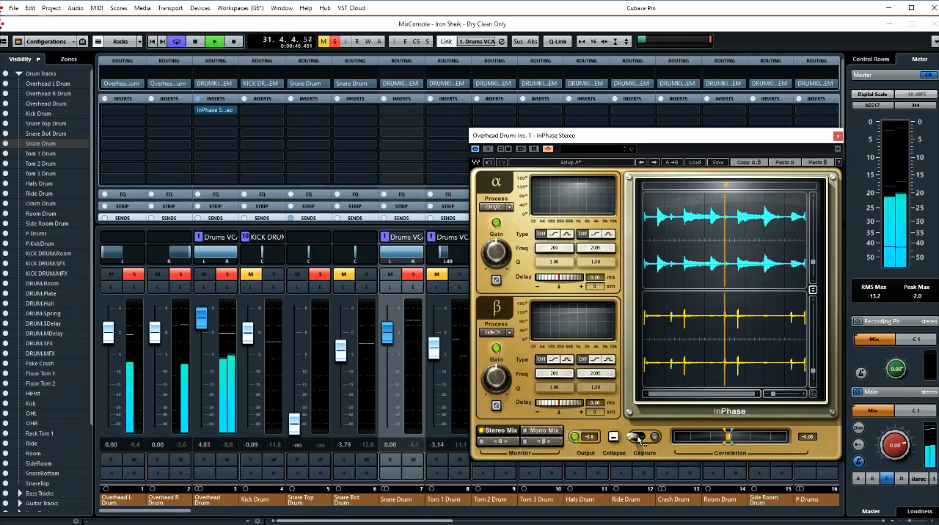
click(638, 438)
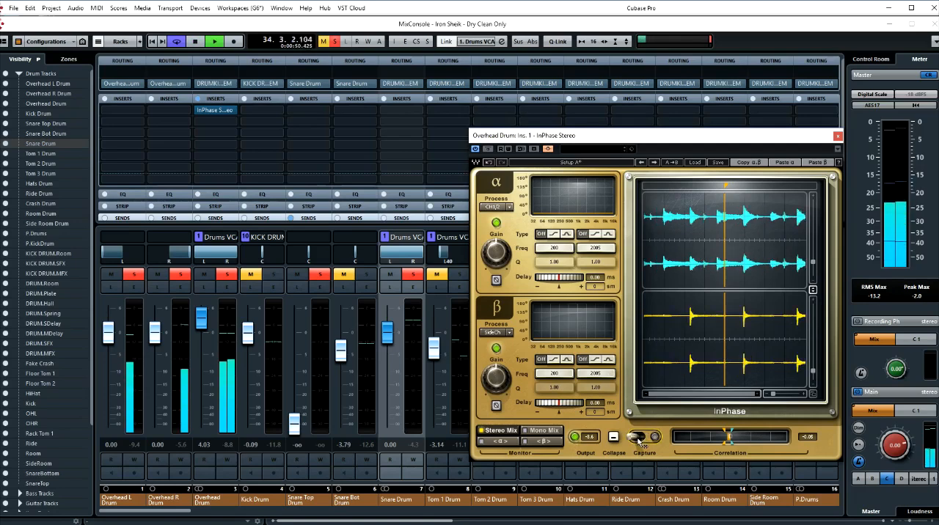
key(space)
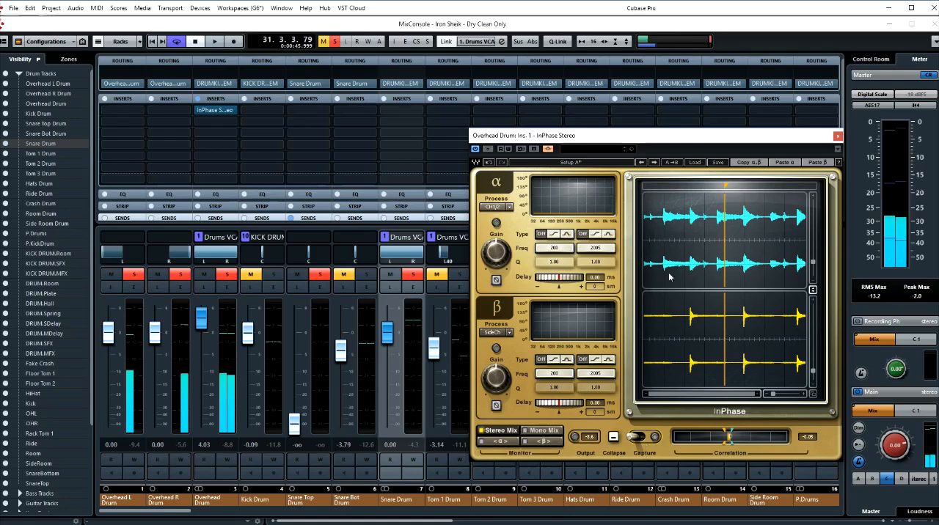
- Zoom in on one snare hit in the captured waveforms and place the marker at the start of the overhead transient
drag(701, 139, 569, 154)
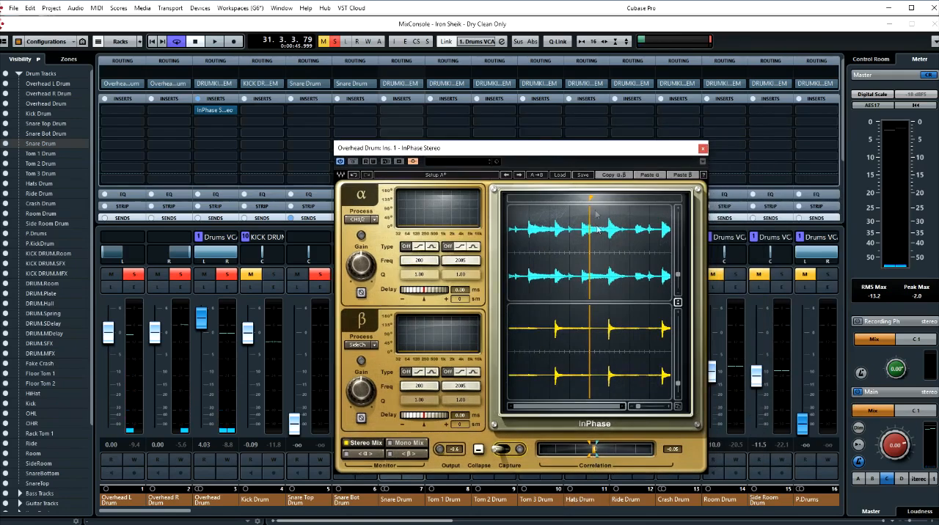
mouse_move(590, 198)
mouse_down()
mouse_move(547, 198)
mouse_move(556, 198)
mouse_up()
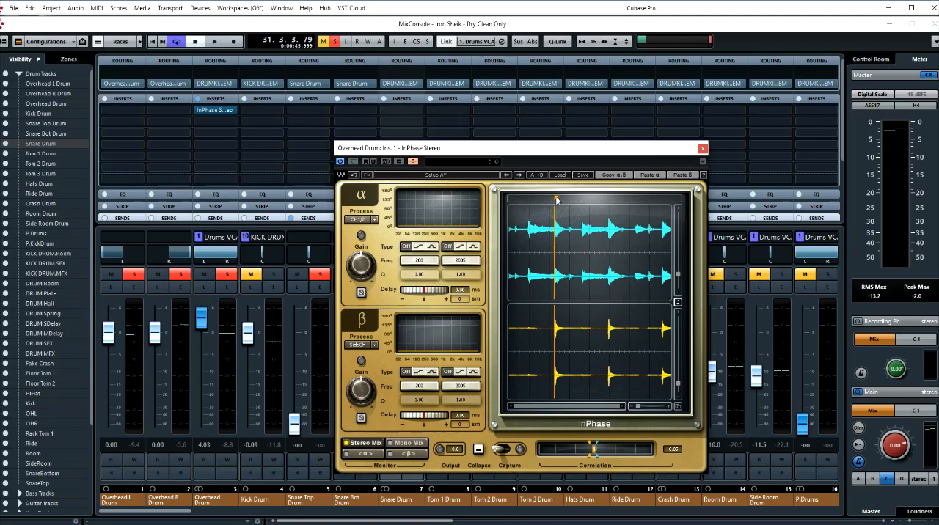
drag(638, 410, 653, 406)
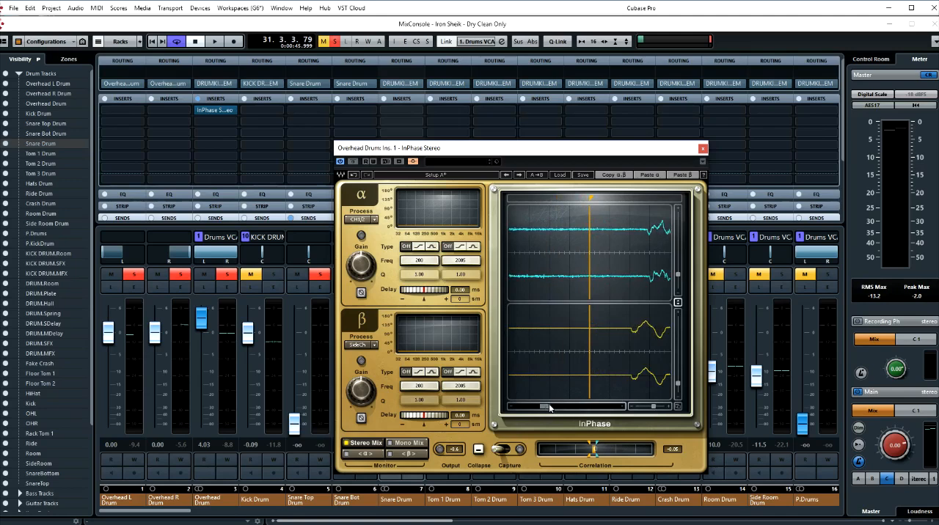
click(622, 407)
click(622, 407)
click(622, 407)
click(622, 407)
drag(535, 199, 594, 197)
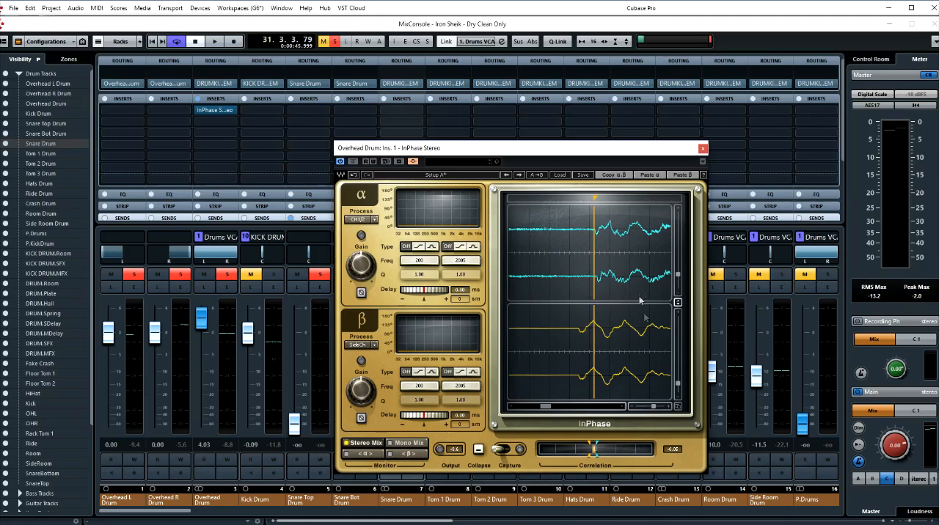
- Compare normal and inverted polarity on the β snare side-chain, in the waveform display and during playback
click(360, 418)
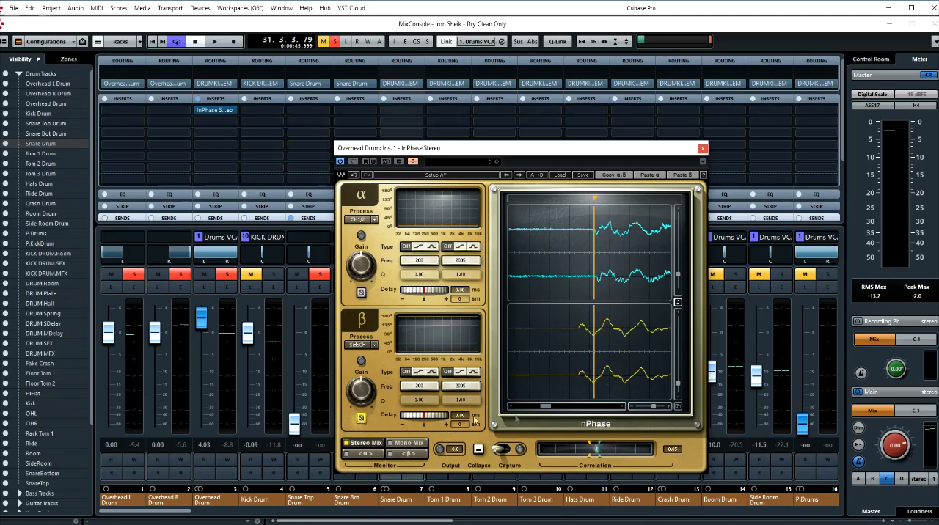
click(362, 419)
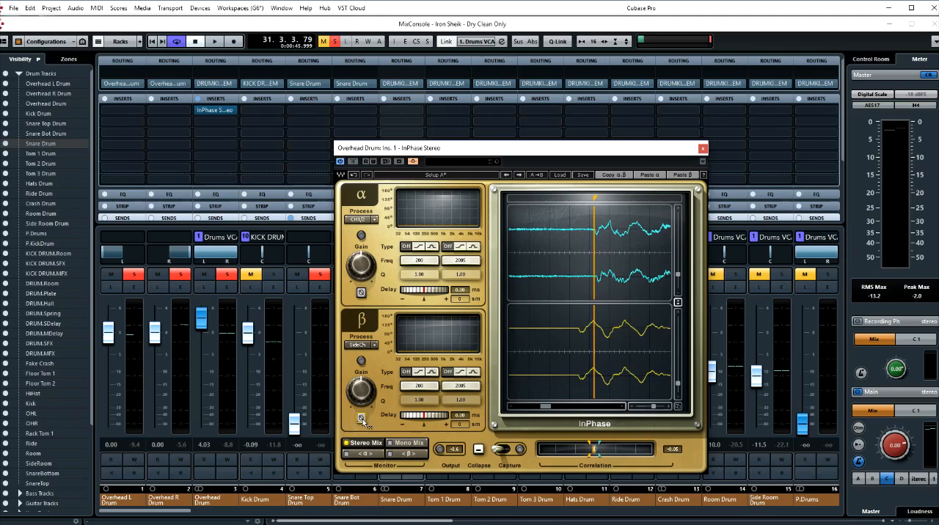
key(space)
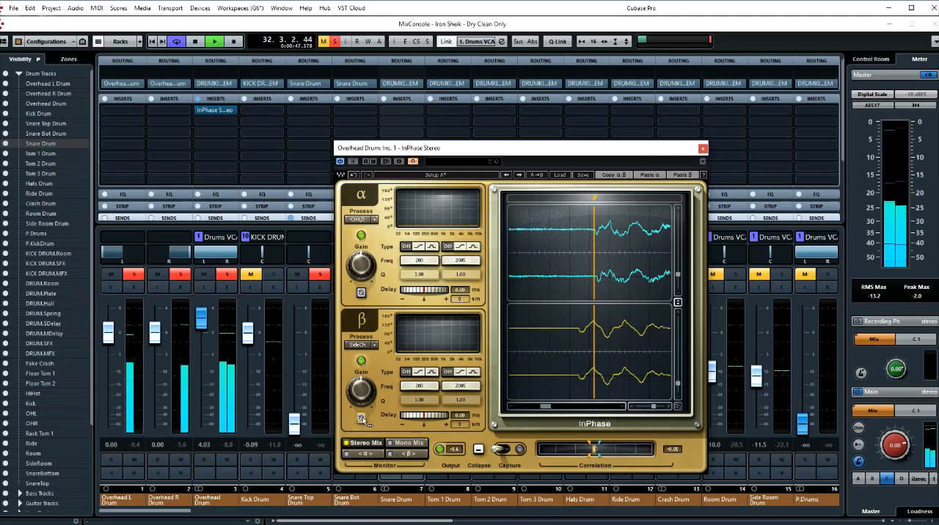
click(361, 418)
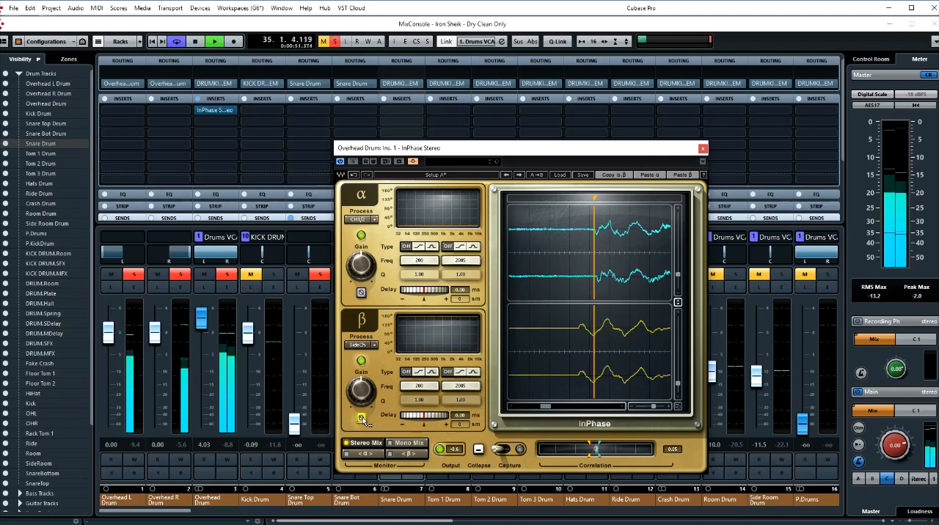
click(362, 417)
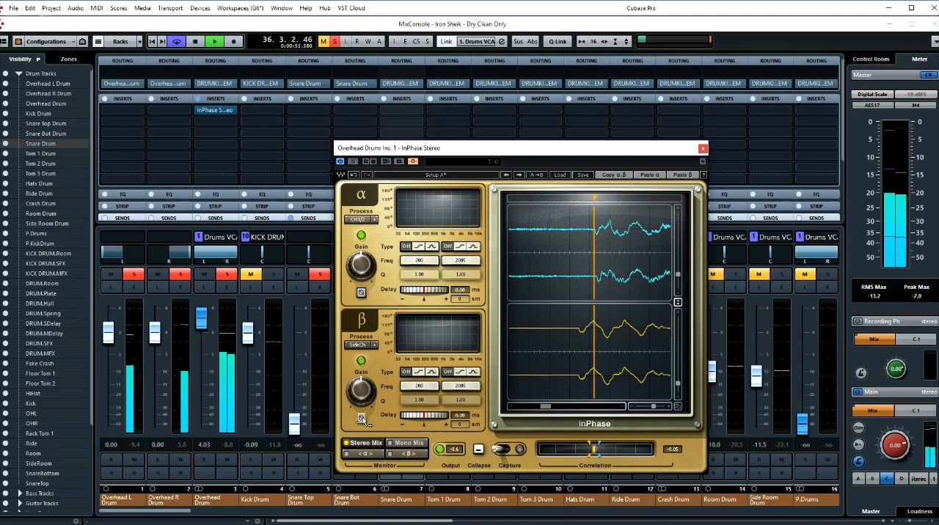
click(361, 417)
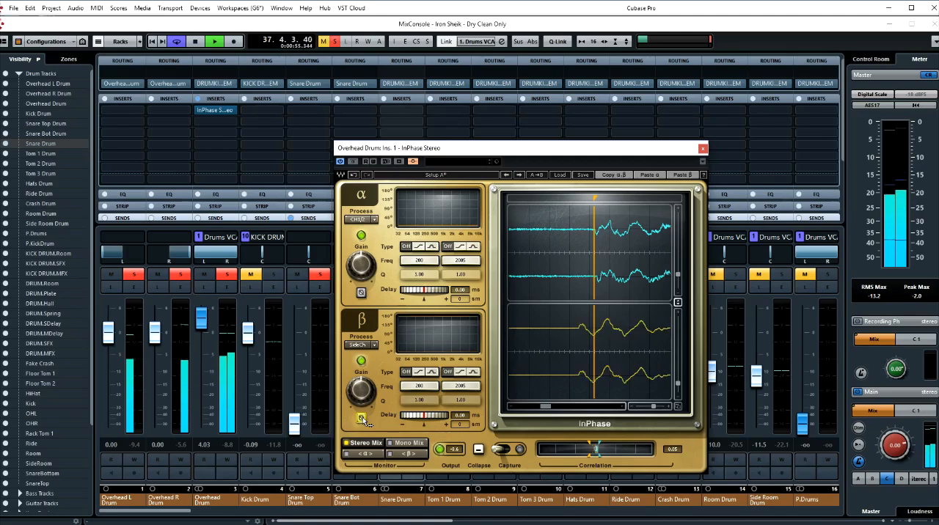
key(space)
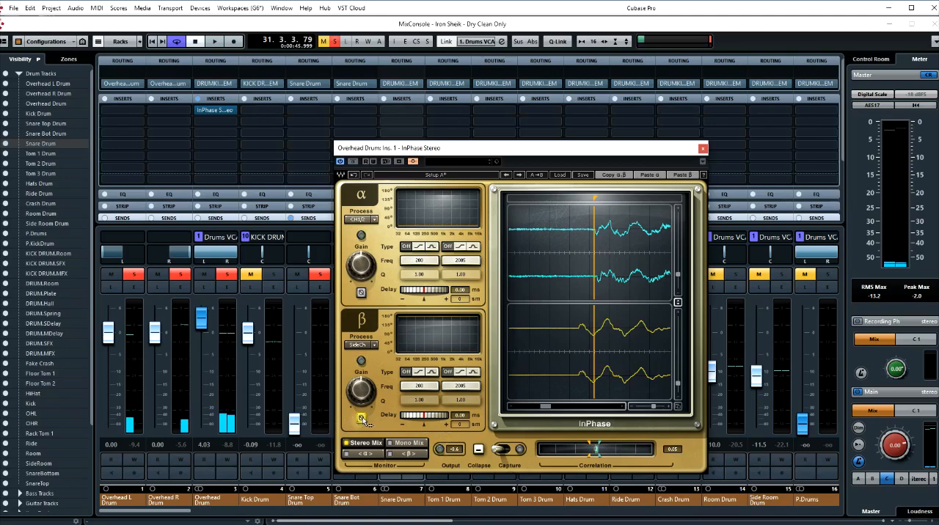
- Return the β side-chain to normal polarity and delay it by 2.92 ms to line the snare up with the overheads
click(361, 418)
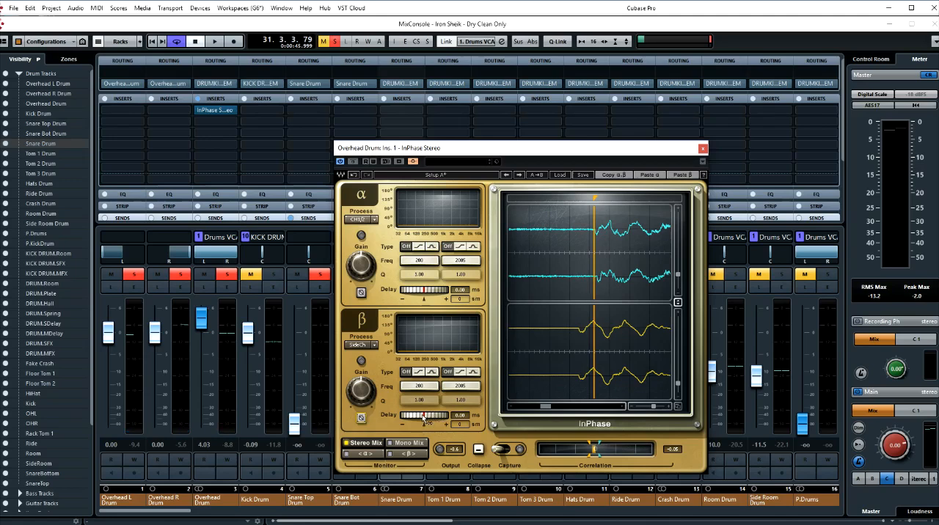
drag(424, 421, 440, 421)
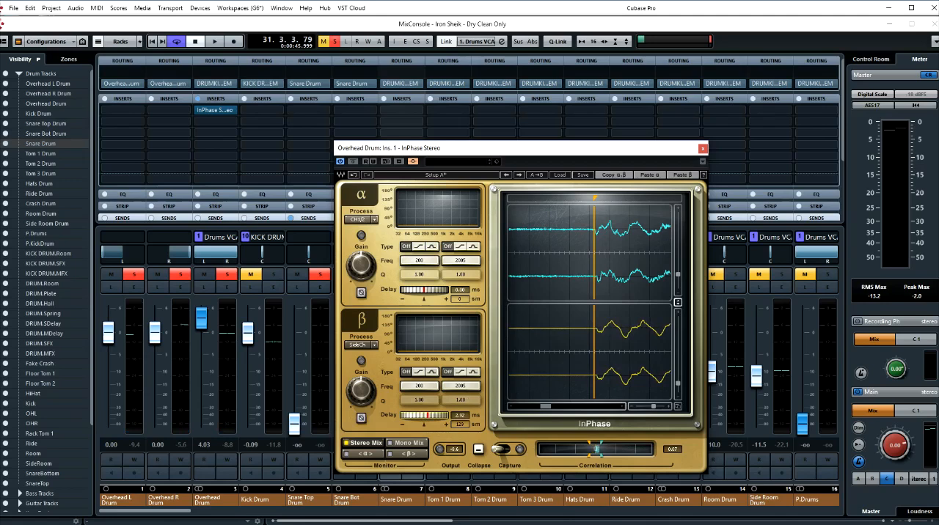
- Zoom in closer on the snare transient, fine-tune the marker to its start, and close InPhase
click(669, 408)
click(669, 408)
click(632, 409)
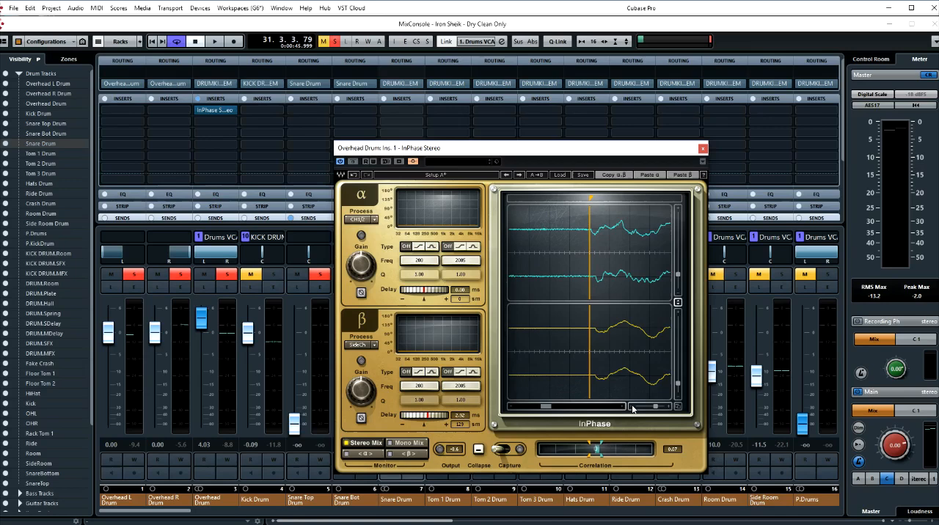
drag(590, 293, 590, 294)
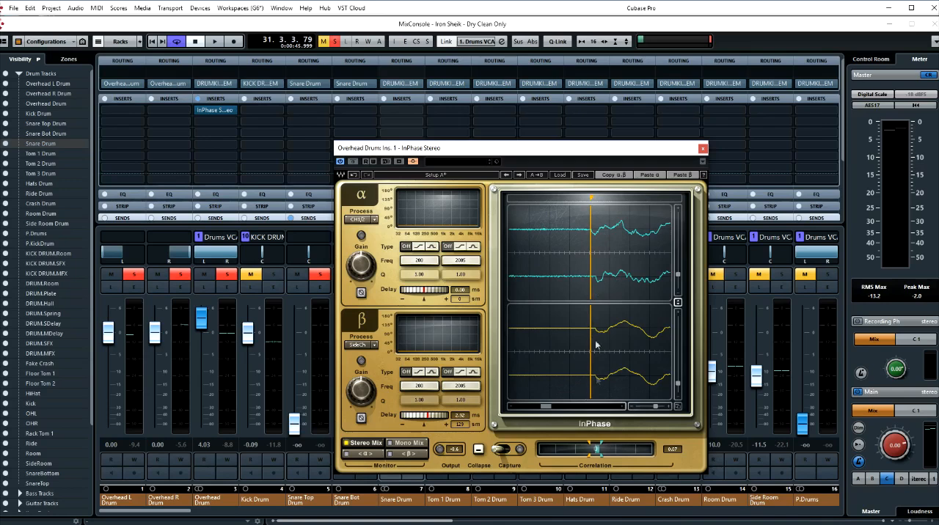
drag(590, 294, 591, 294)
click(701, 148)
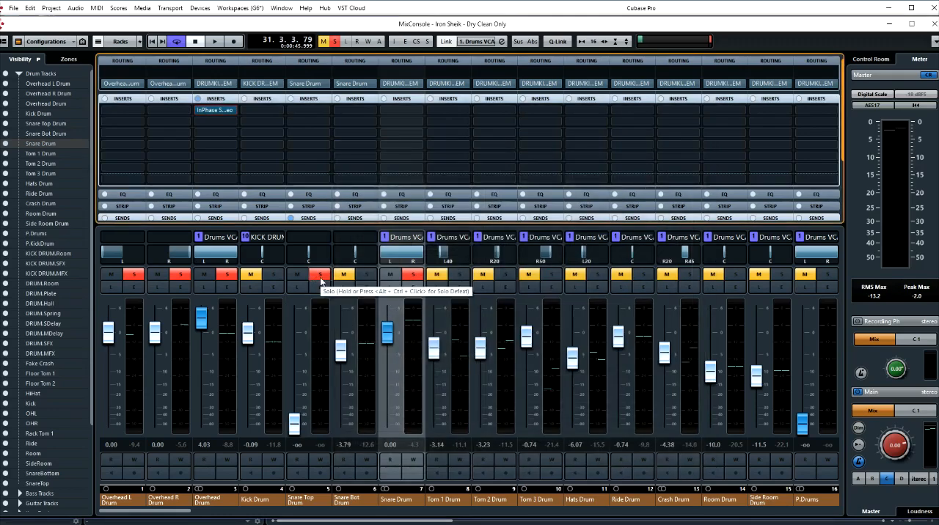
- Unsolo the Snare Top Drum and Snare Drum channels so that only the overhead channels stay soloed
click(432, 276)
click(432, 276)
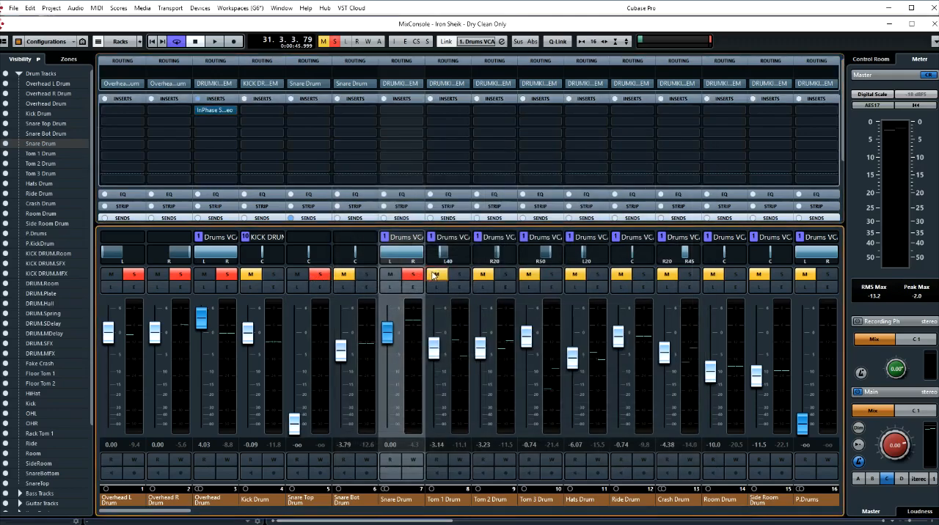
click(412, 275)
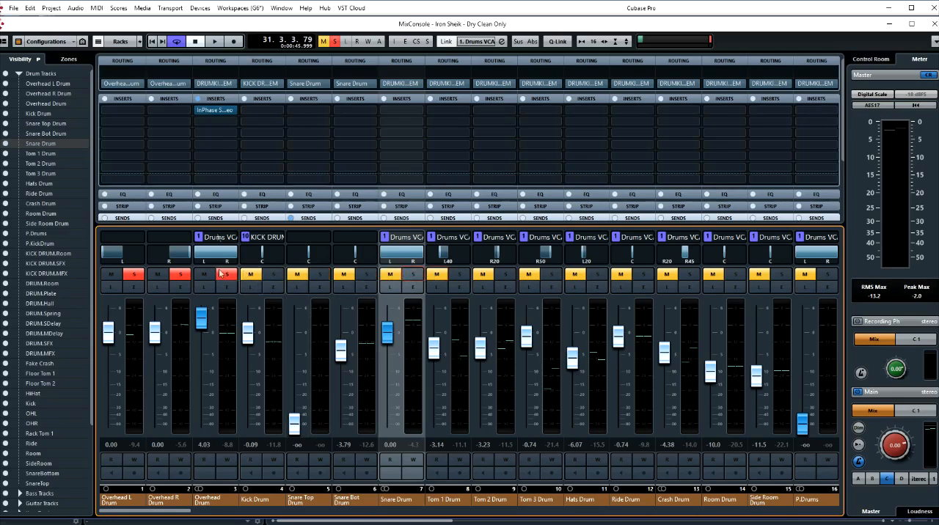
- Reopen InPhase on the Overhead Drum channel and set it to process CH1 on α and CH2 on β
click(225, 111)
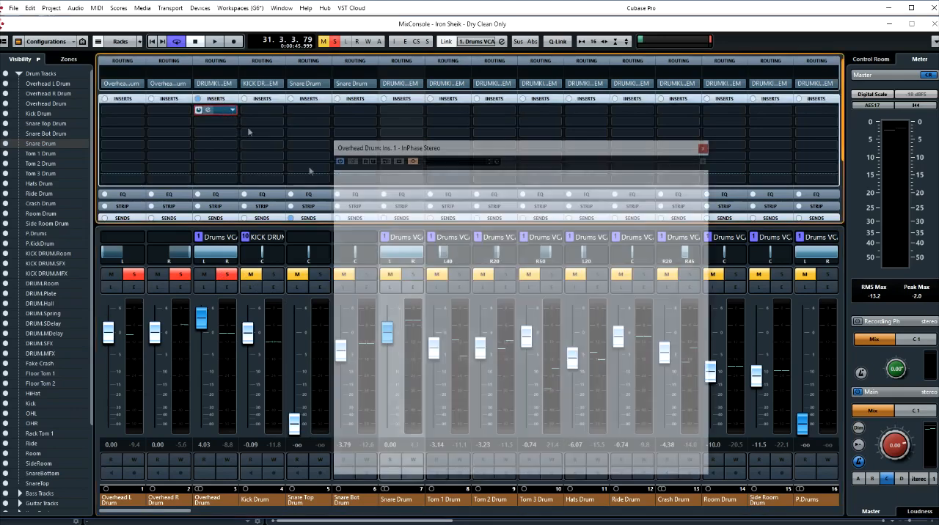
drag(389, 151, 443, 159)
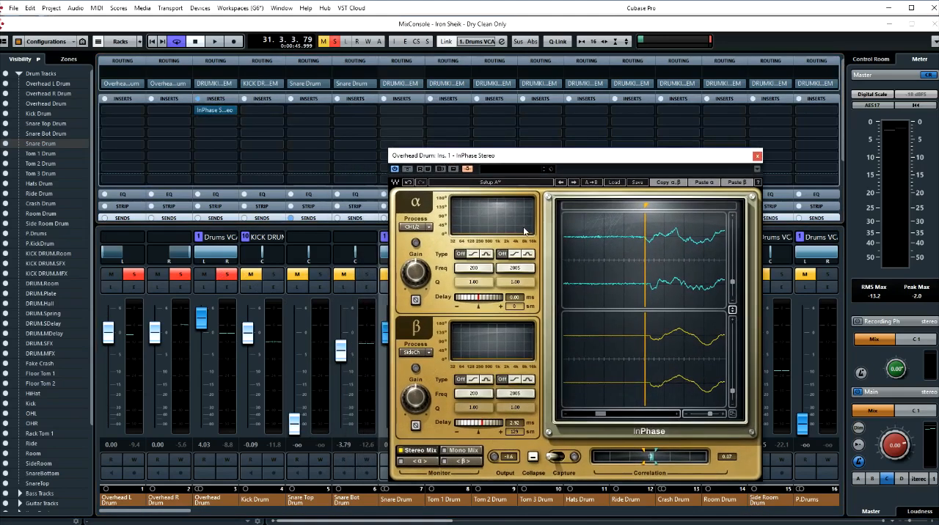
click(422, 229)
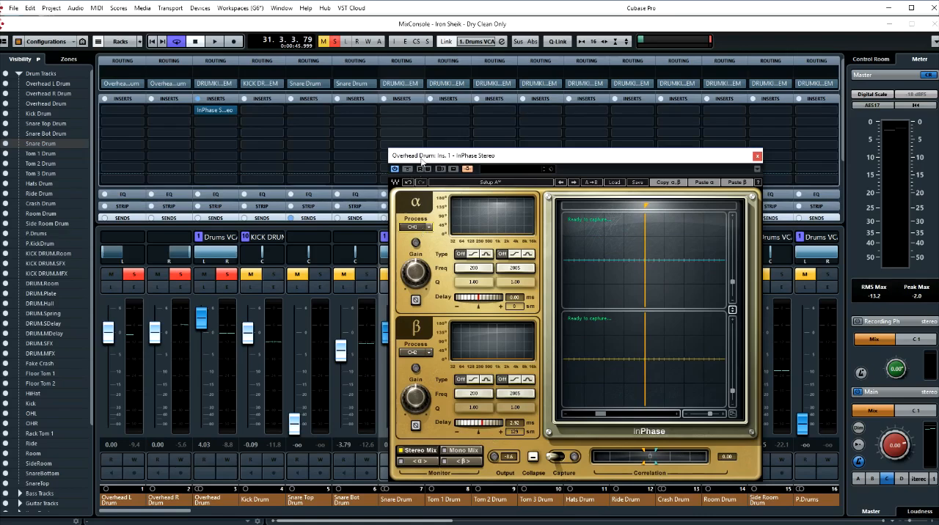
drag(424, 156, 430, 145)
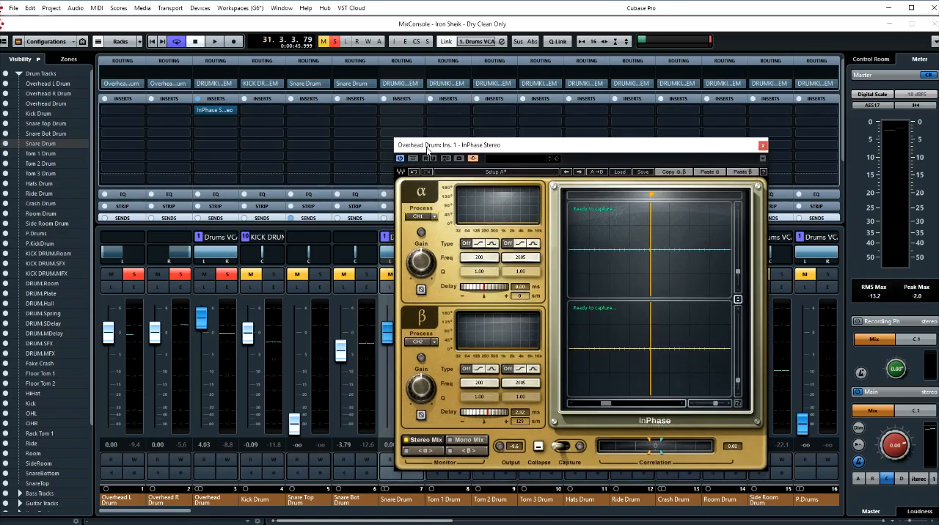
- Play the soloed overheads and capture their CH1 and CH2 waveforms in InPhase
click(565, 449)
key(space)
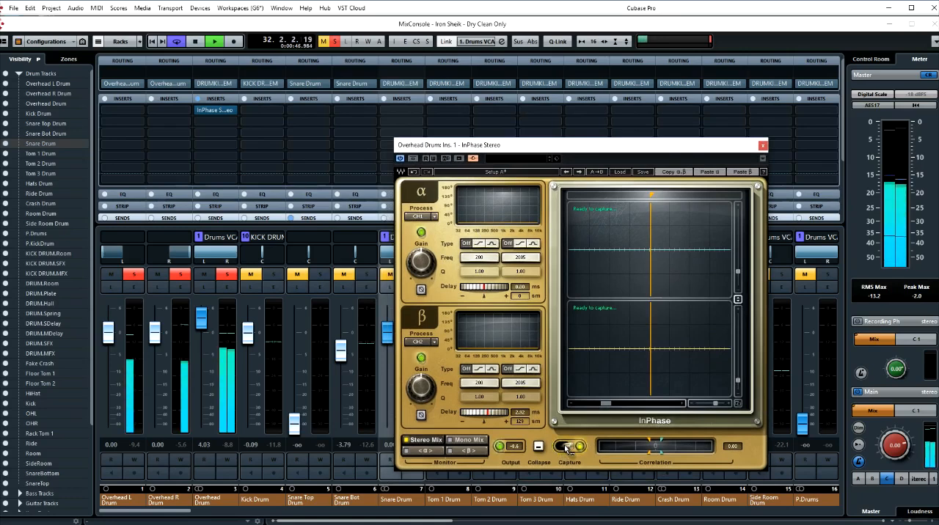
click(565, 449)
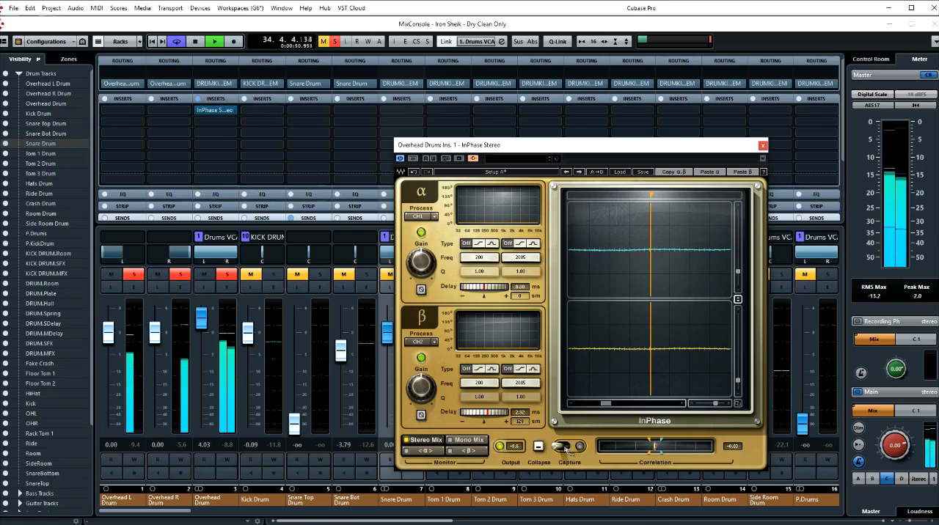
key(space)
- Zoom out to survey the captured overhead waveforms and place the marker on a strong drum hit
drag(717, 403, 701, 403)
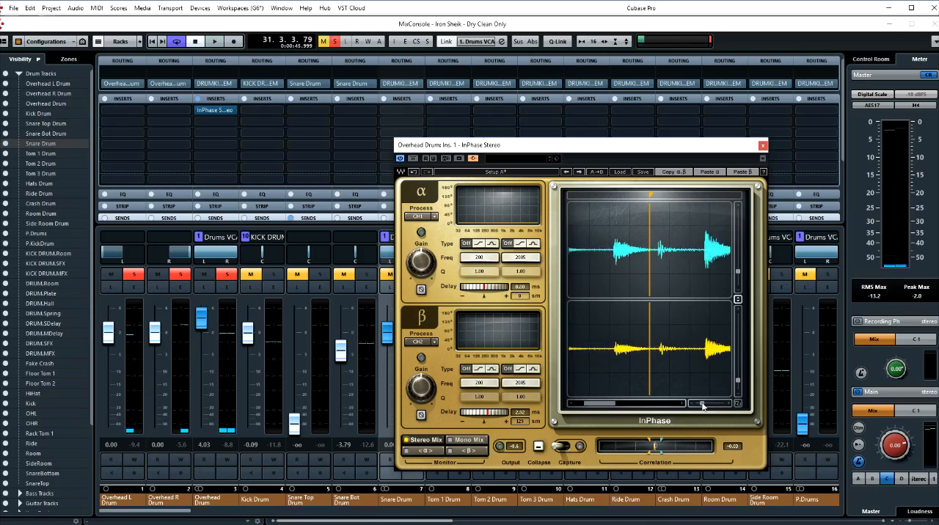
drag(650, 194, 614, 194)
drag(703, 403, 700, 404)
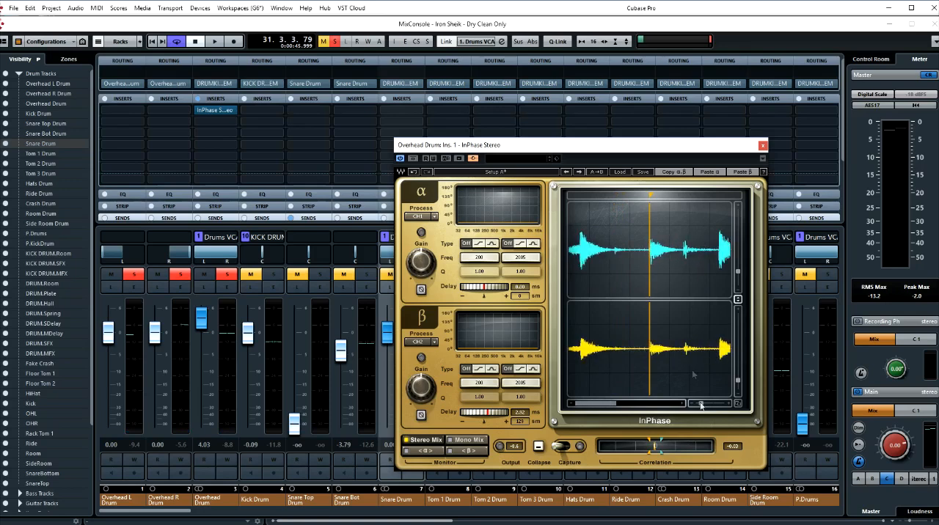
drag(653, 196, 593, 196)
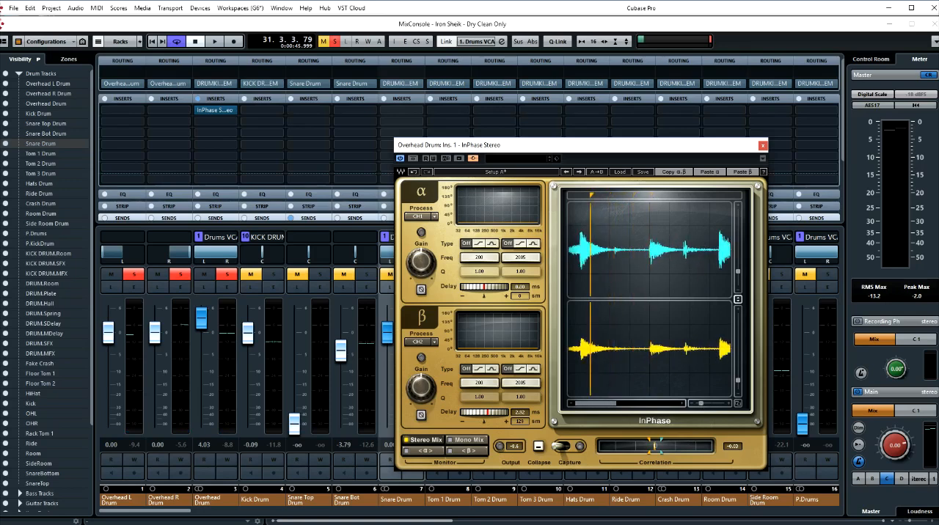
drag(701, 404, 696, 404)
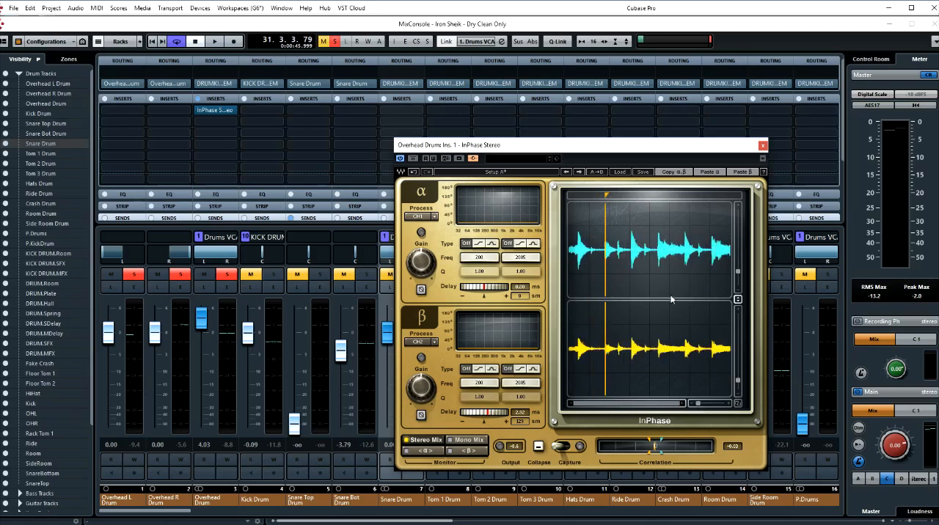
drag(606, 195, 632, 197)
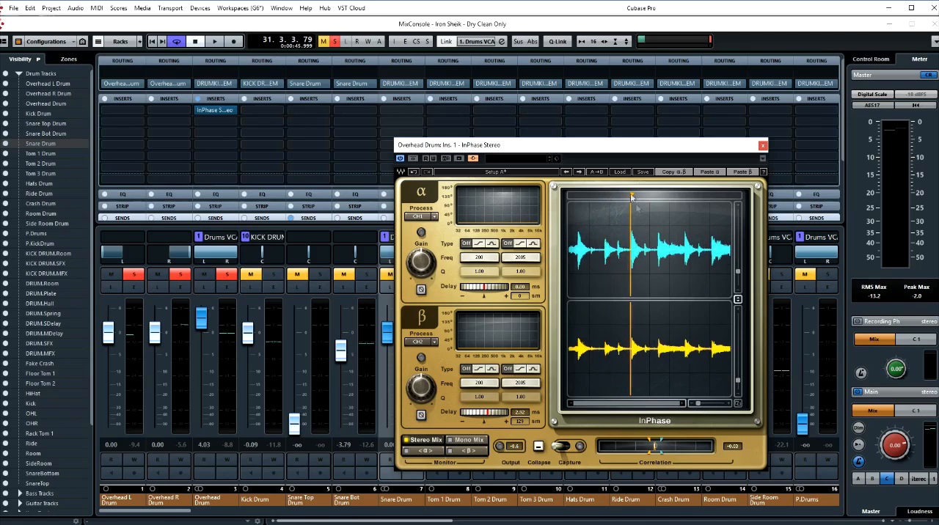
- Zoom in on the marked hit and place the marker at the start of the α waveform's transient
drag(701, 404, 712, 404)
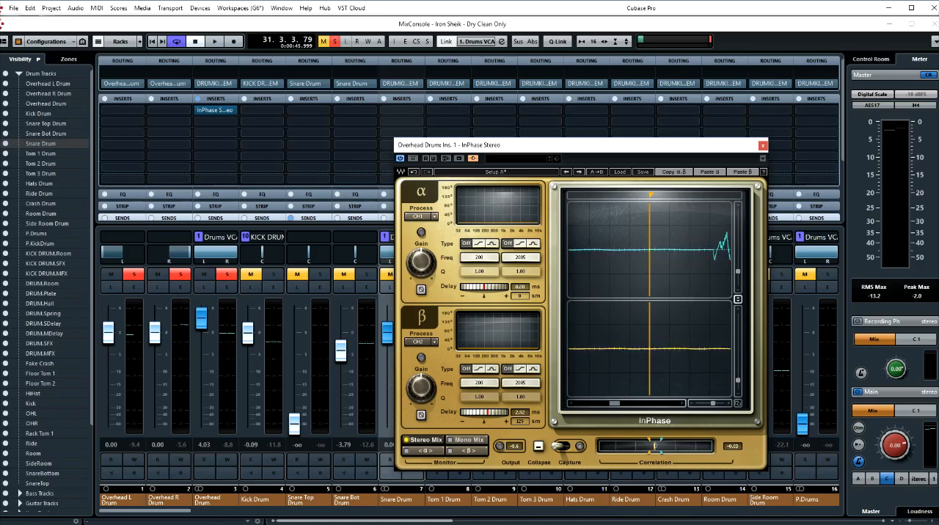
drag(651, 195, 710, 196)
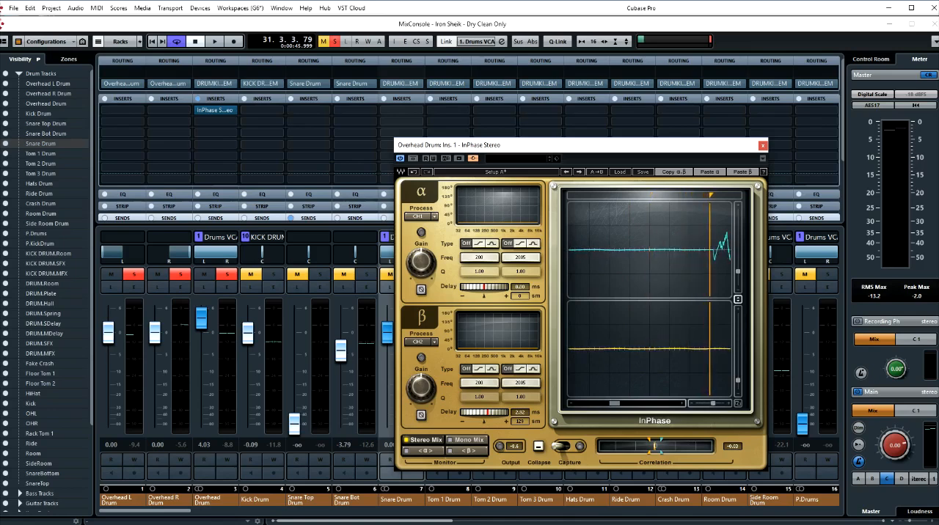
click(682, 403)
click(683, 403)
click(682, 403)
click(683, 404)
click(683, 403)
click(683, 403)
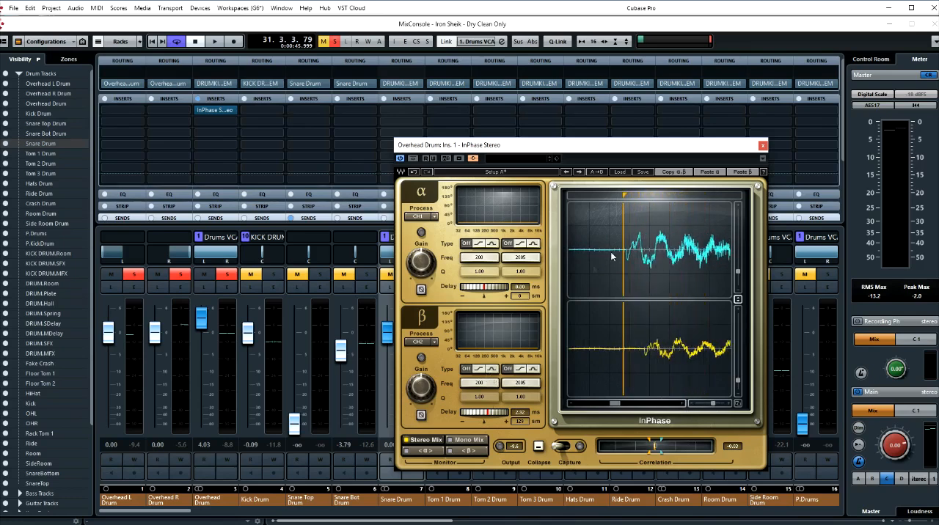
drag(625, 196, 627, 195)
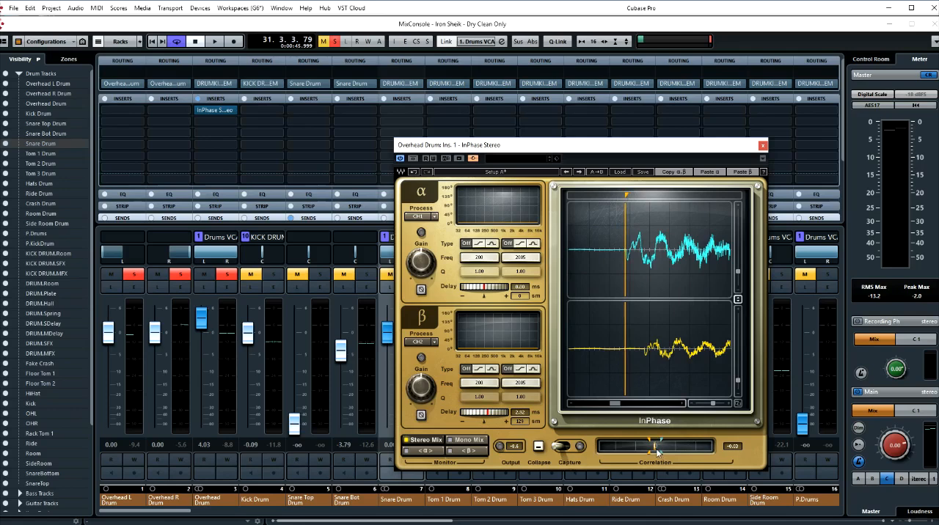
- Reset the β delay and set it to -0.45 ms to line up the β transient with the α marker
double_click(483, 414)
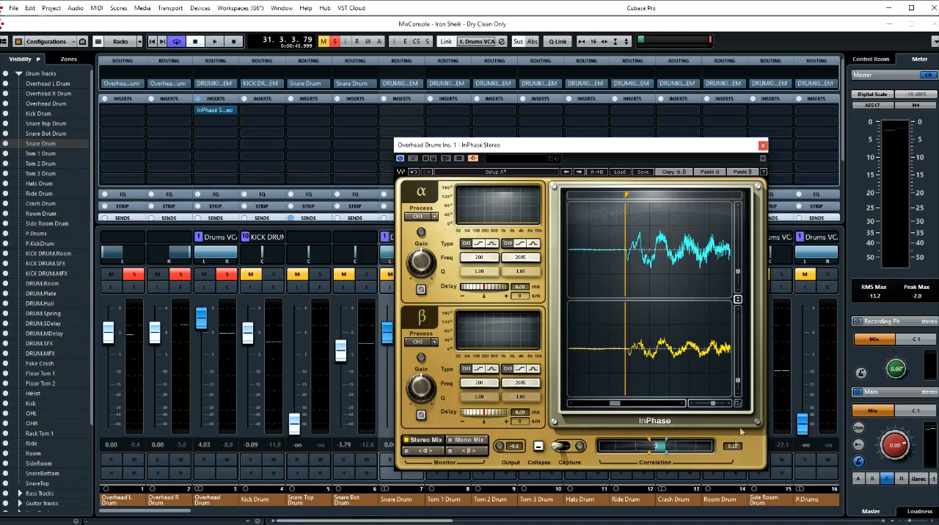
drag(715, 404, 715, 404)
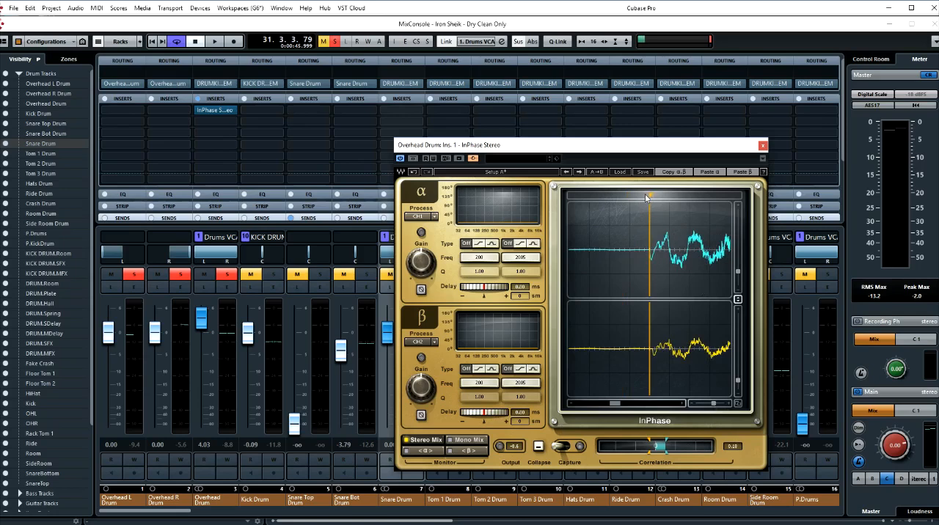
drag(651, 195, 649, 196)
drag(495, 412, 483, 412)
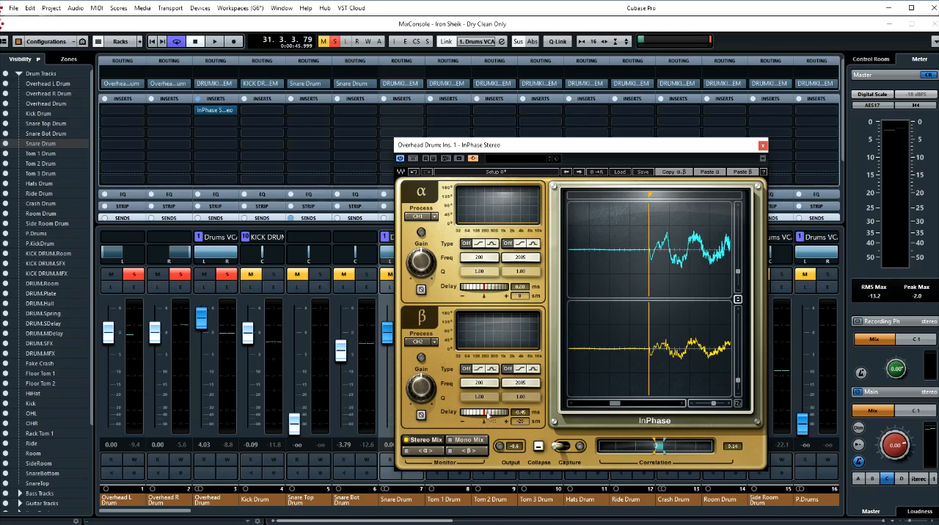
- Reset the β delay to 0.00 ms in Setup B as an uncorrected comparison to Setup A
alt+click(488, 416)
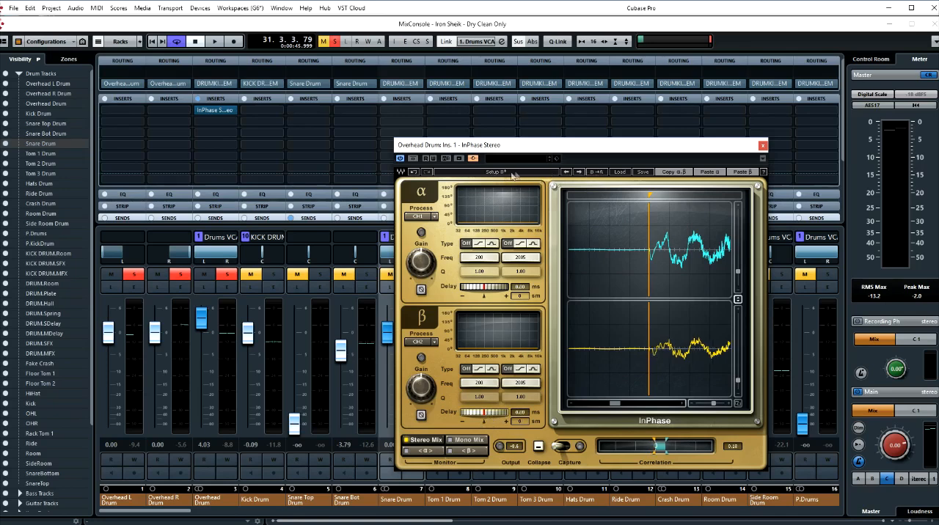
click(510, 175)
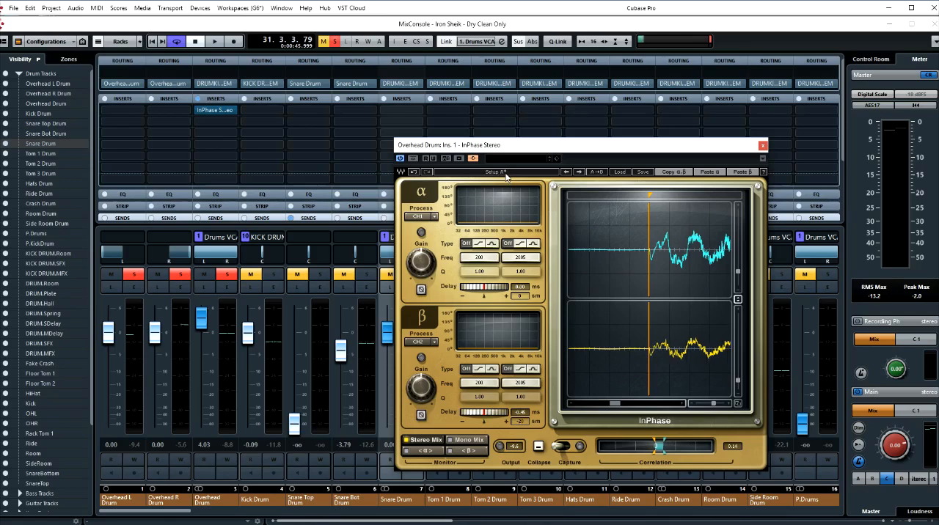
click(504, 174)
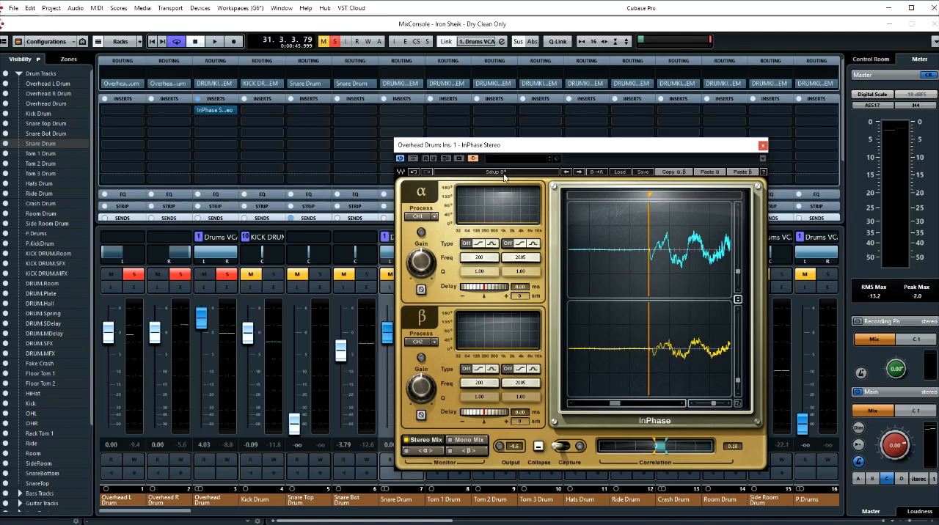
- Play the overheads, compare Setup A and Setup B by ear, and stop playback with Setup A active
key(space)
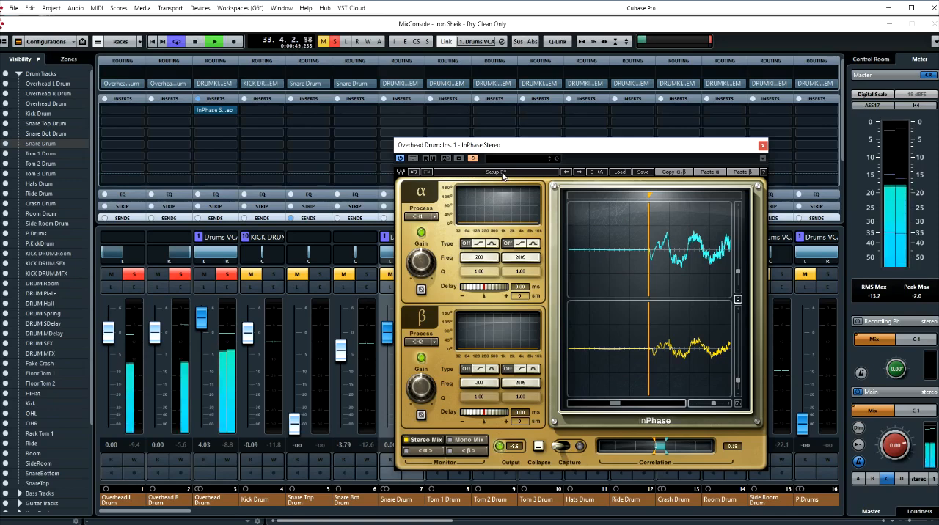
click(503, 175)
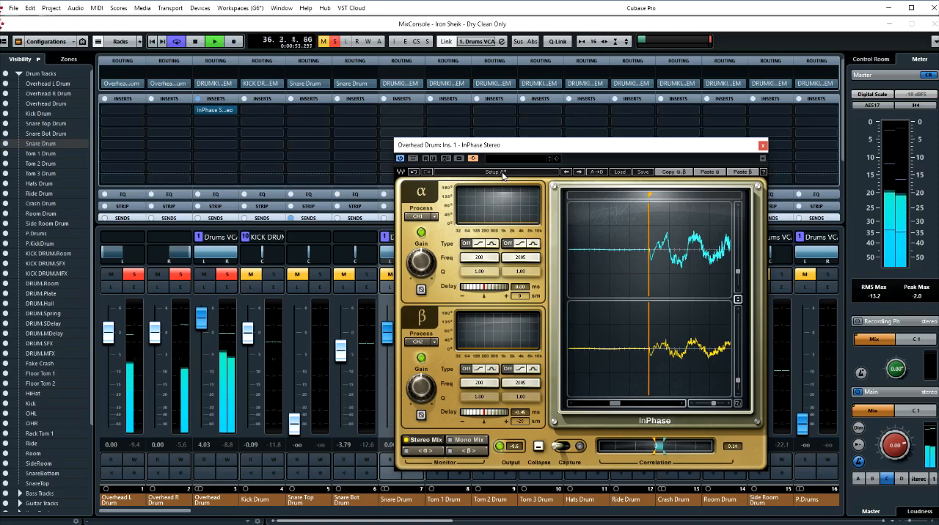
click(503, 174)
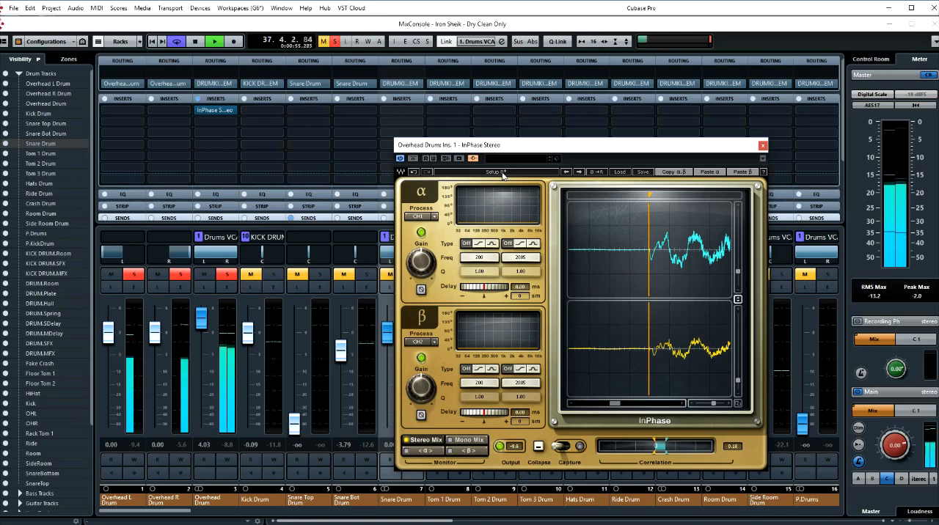
click(503, 175)
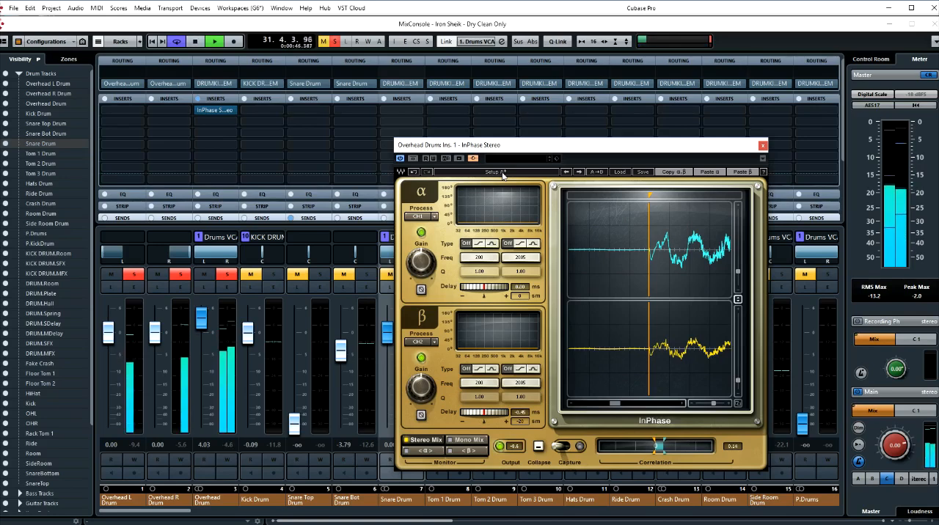
click(502, 173)
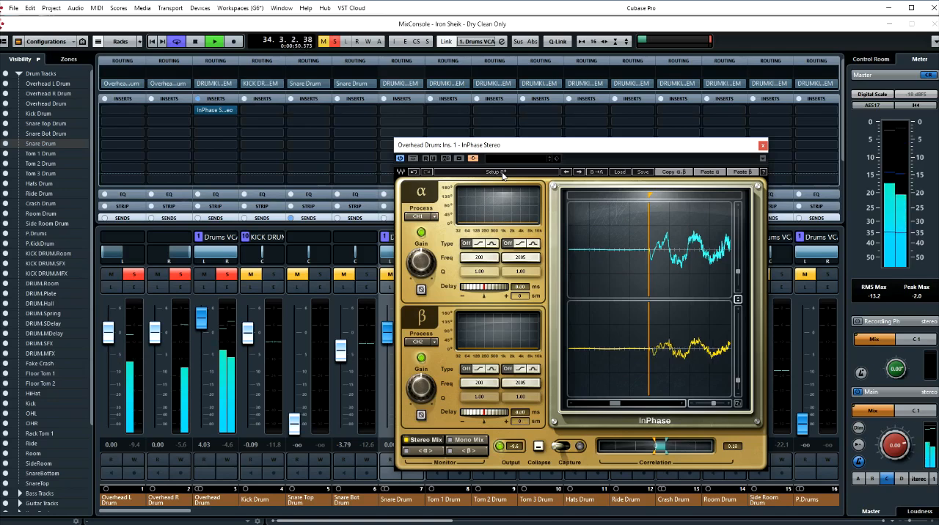
click(503, 174)
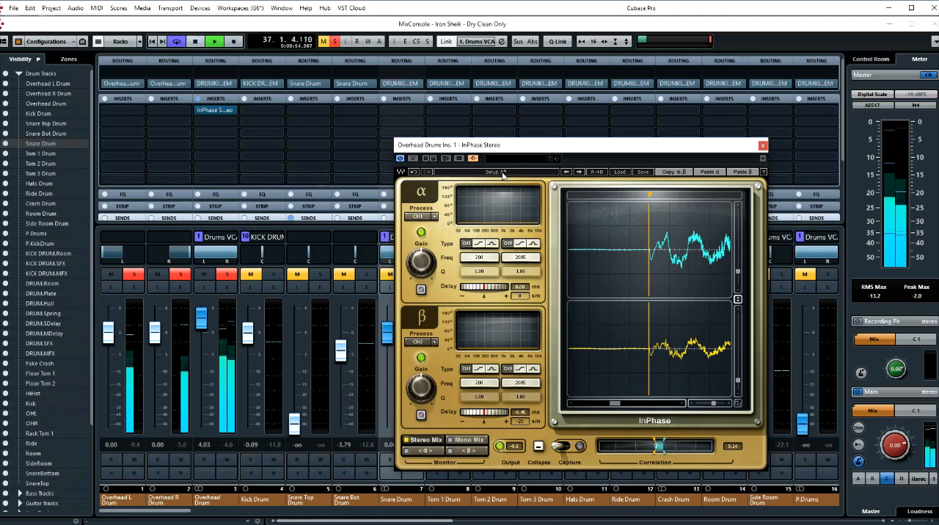
key(space)
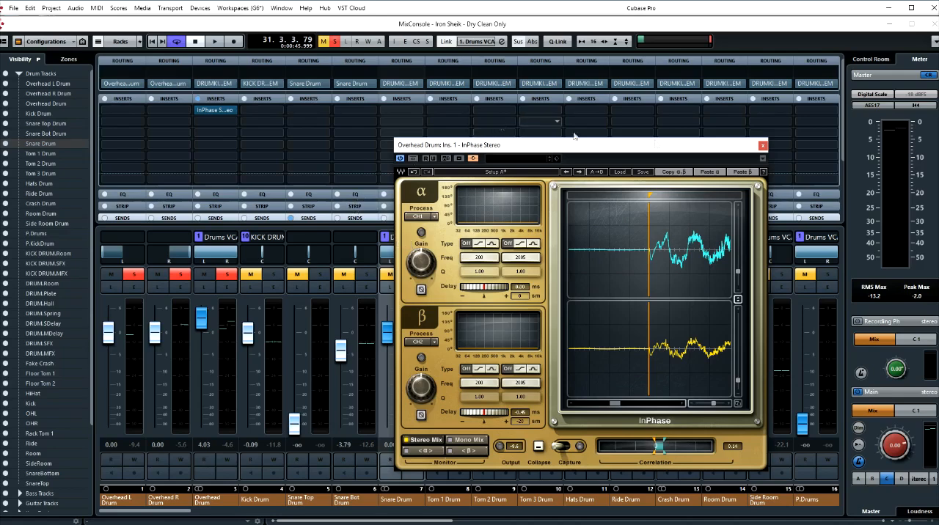
- Close InPhase and leave the mixer to show the project window with the drum tracks
click(762, 145)
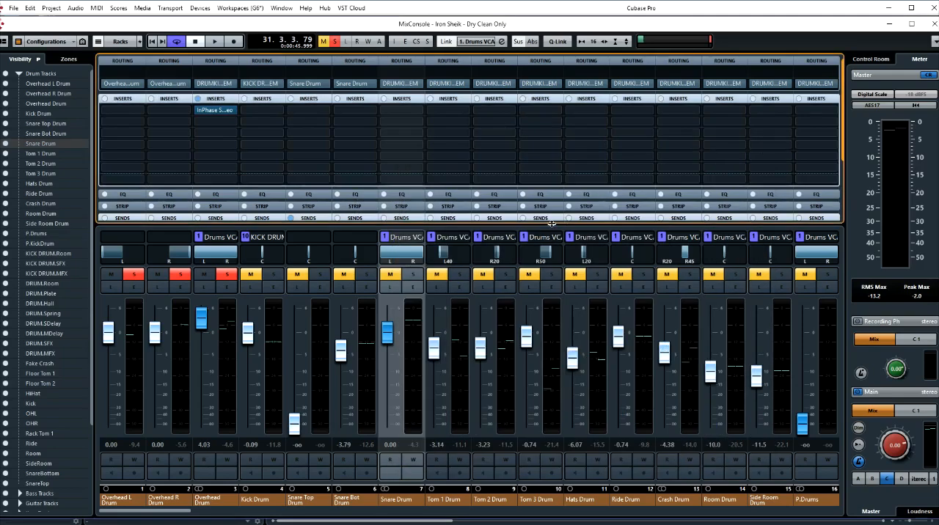
key(F3)
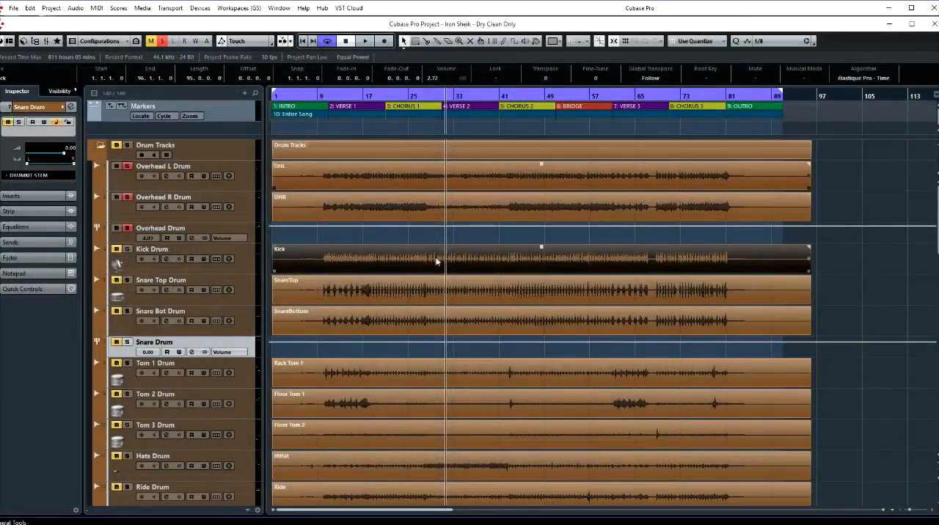
- Process the OHR clip offline with InPhase Mono from the Process Plugins, using an α delay of -0.45 ms
click(365, 213)
right_click(355, 207)
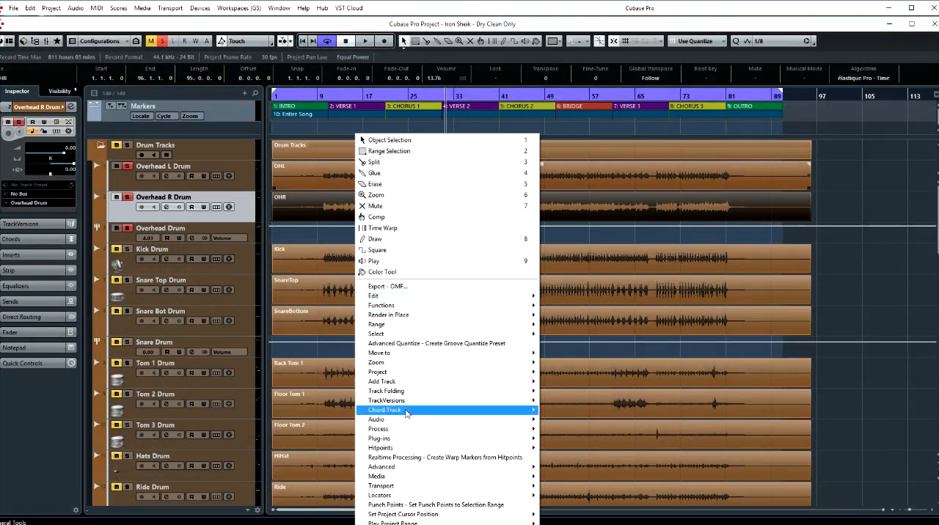
mouse_move(398, 440)
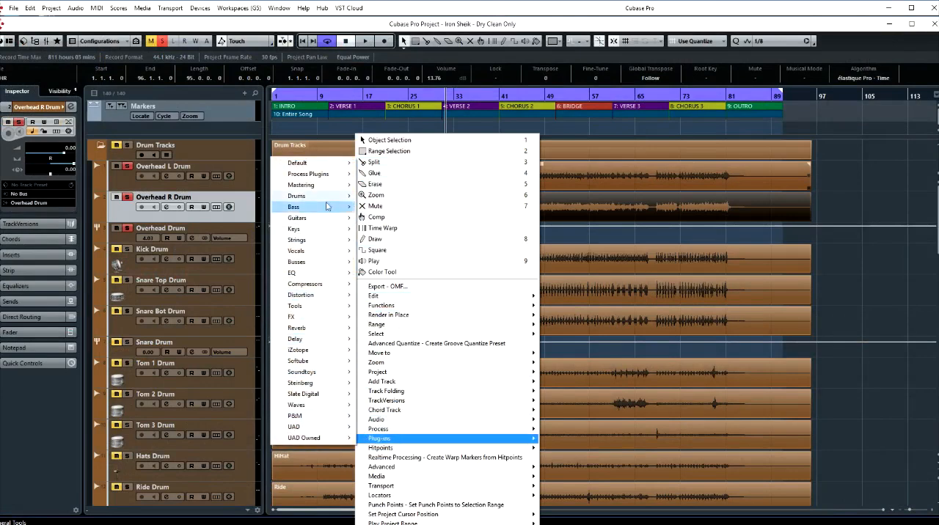
mouse_move(325, 176)
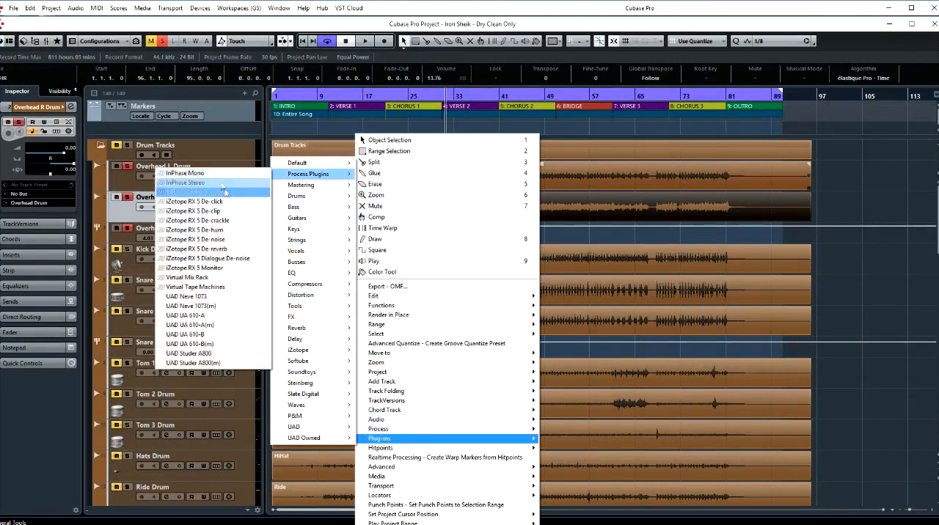
click(210, 176)
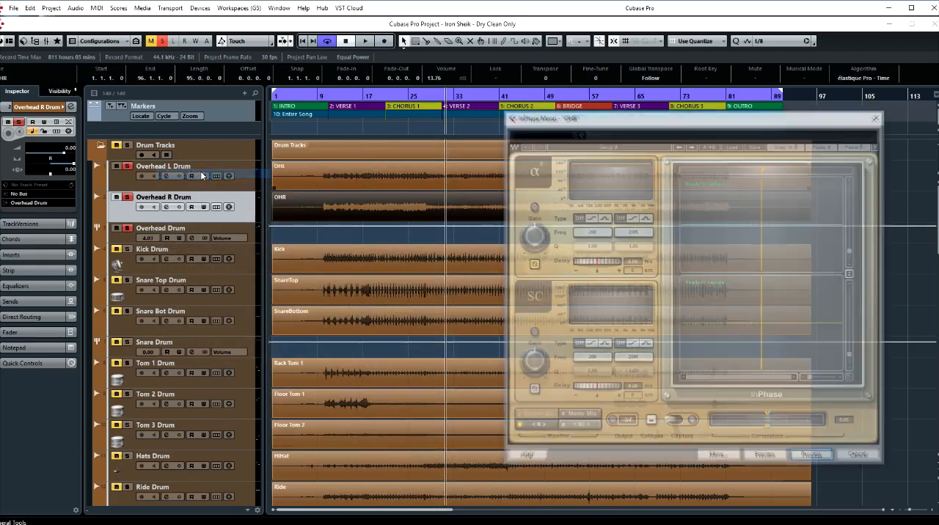
drag(598, 121, 606, 125)
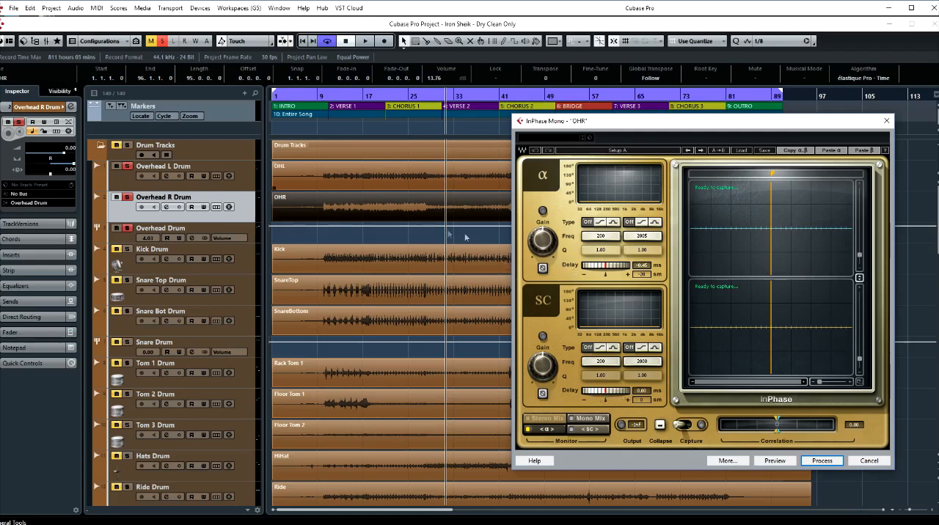
drag(690, 122, 679, 126)
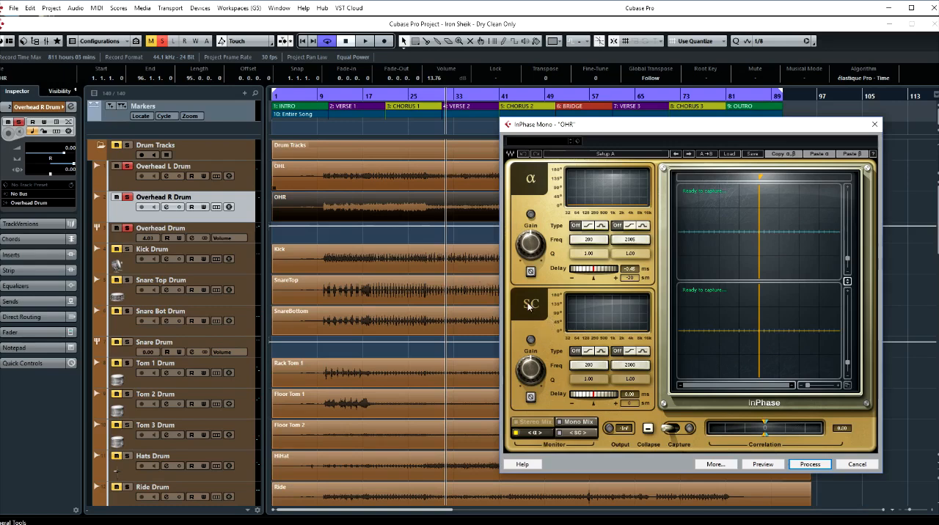
click(809, 465)
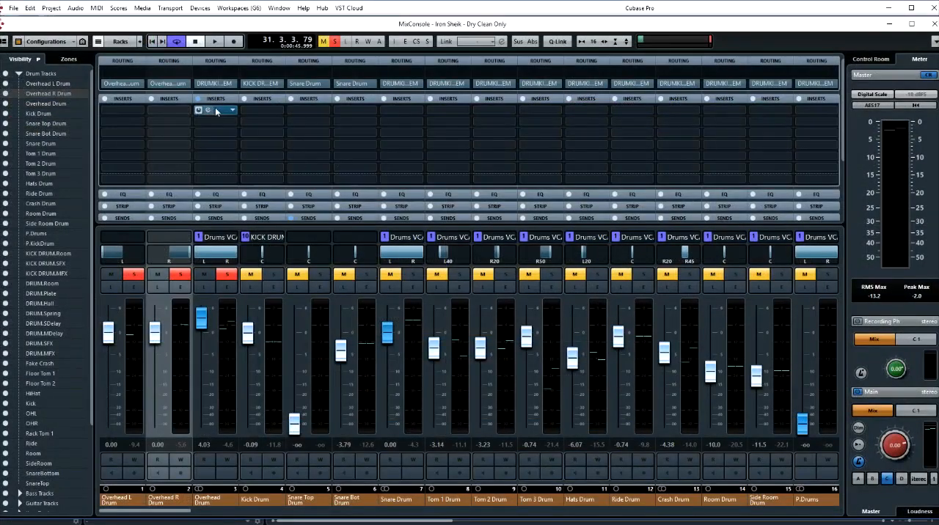
- Reopen InPhase Stereo on the Overhead Drum channel, toggle capture on and off while playing the overheads, and stop playback
click(217, 111)
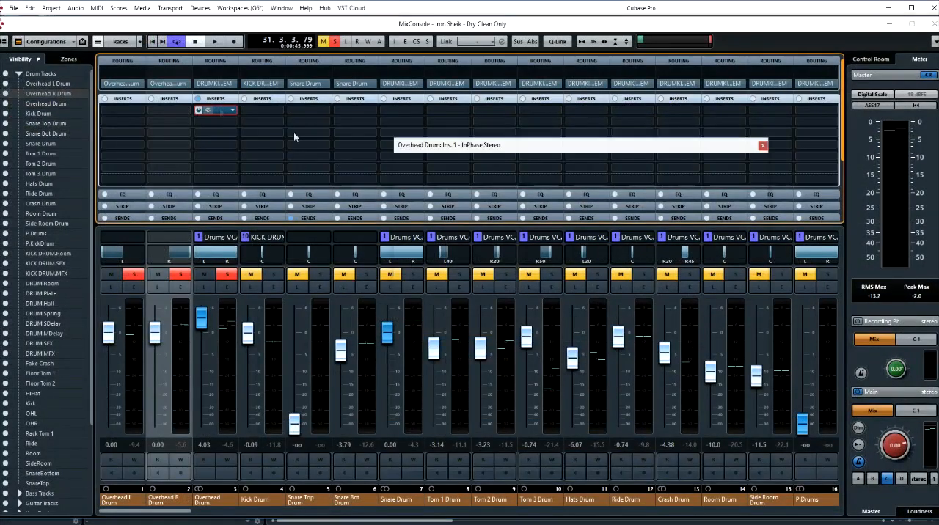
drag(478, 149, 504, 130)
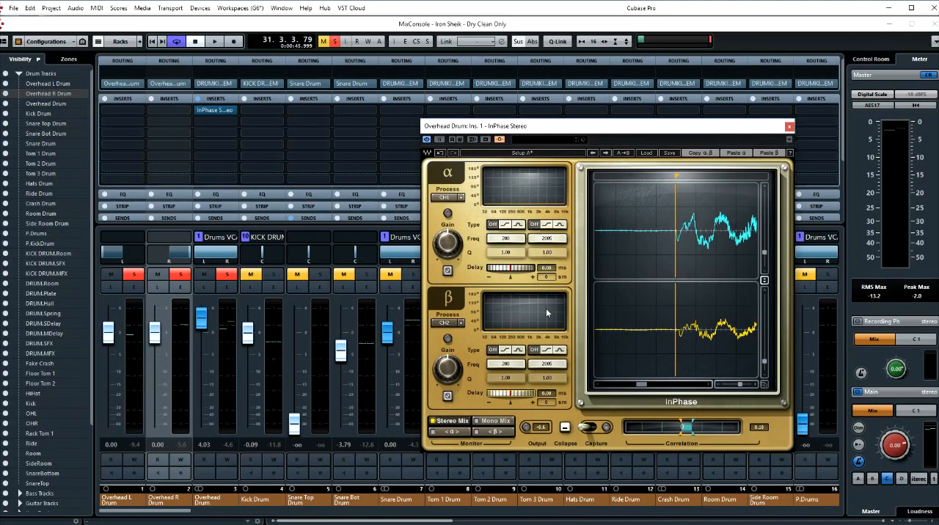
click(593, 429)
key(space)
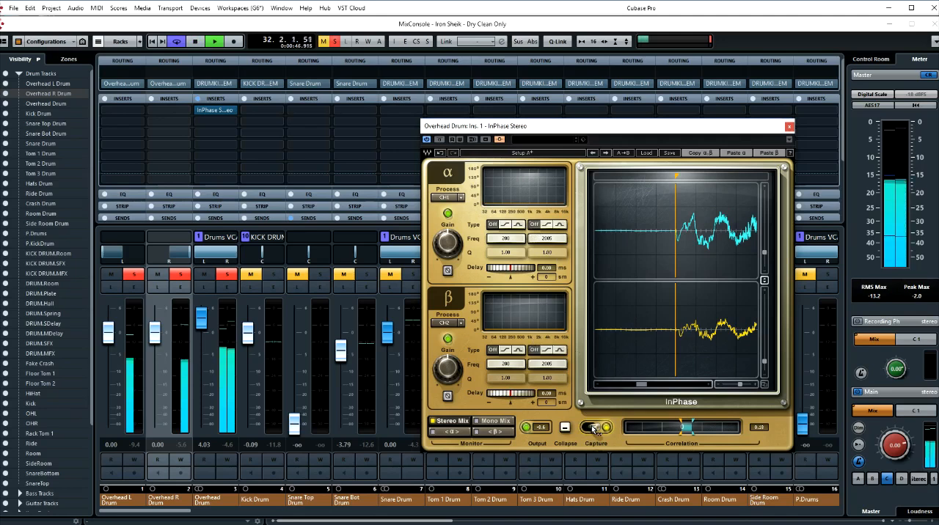
click(593, 429)
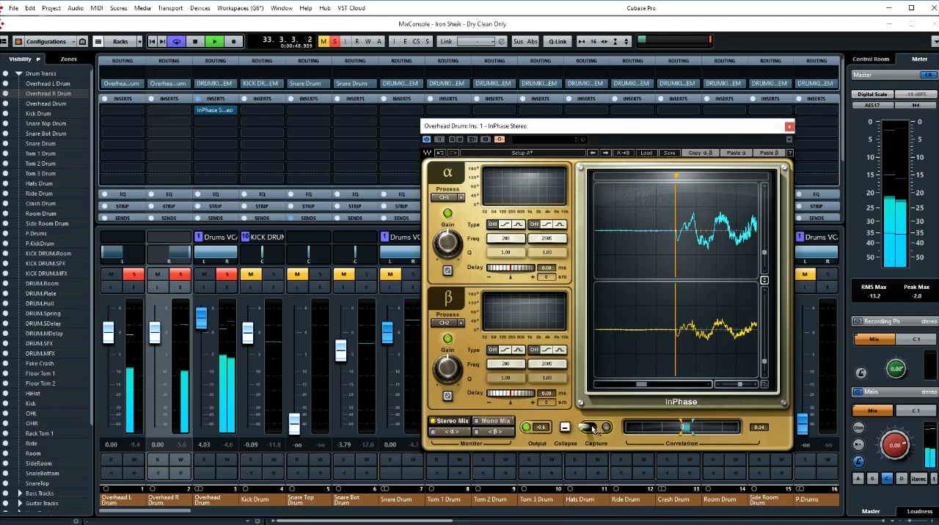
key(space)
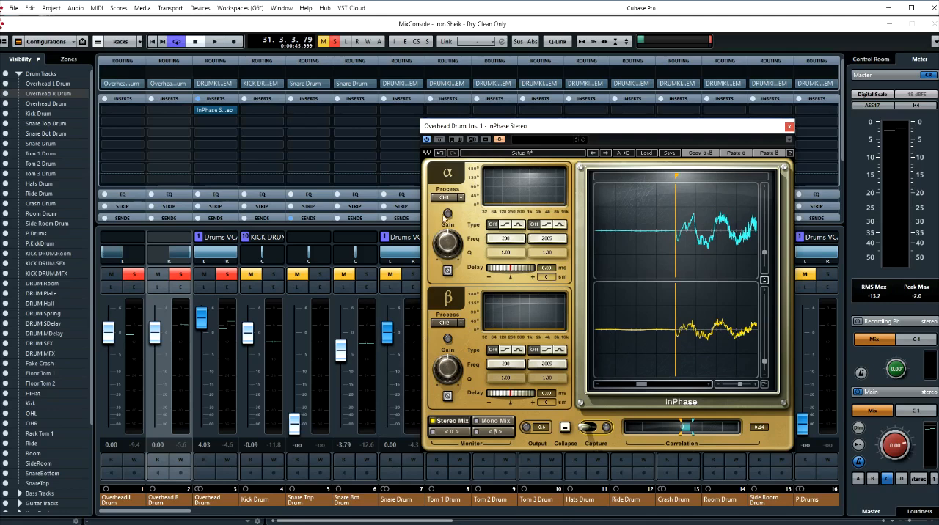
- Set InPhase to compare CH1/2 on α with SideCh on β, and zoom the waveform display out
click(450, 324)
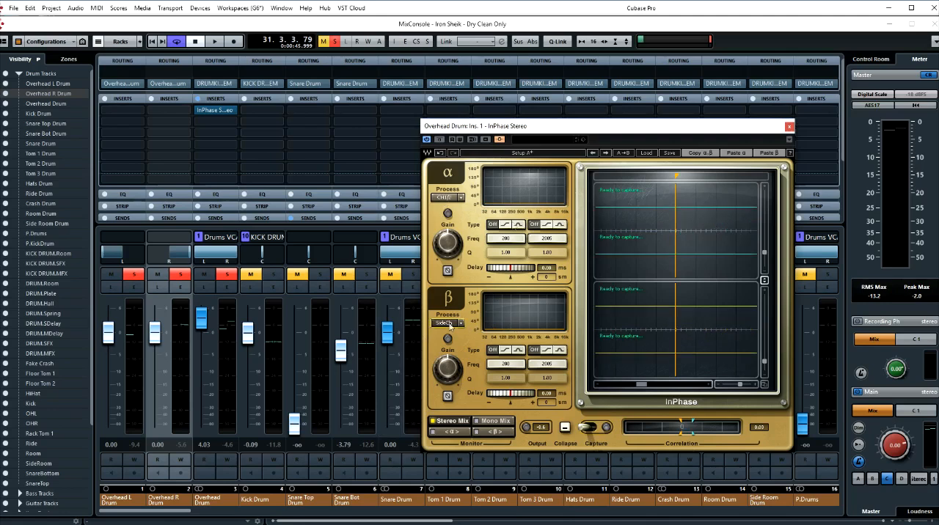
drag(739, 387, 725, 387)
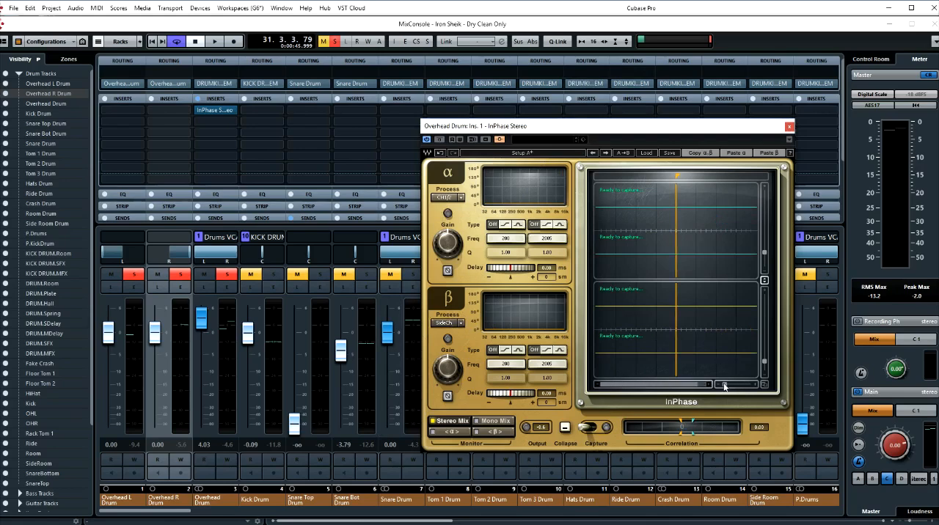
drag(679, 132, 758, 134)
- Solo the Snare Drum group, unsolo Snare Bot, and show the channel sends to check Snare Top's send to the overhead side-chain
click(412, 275)
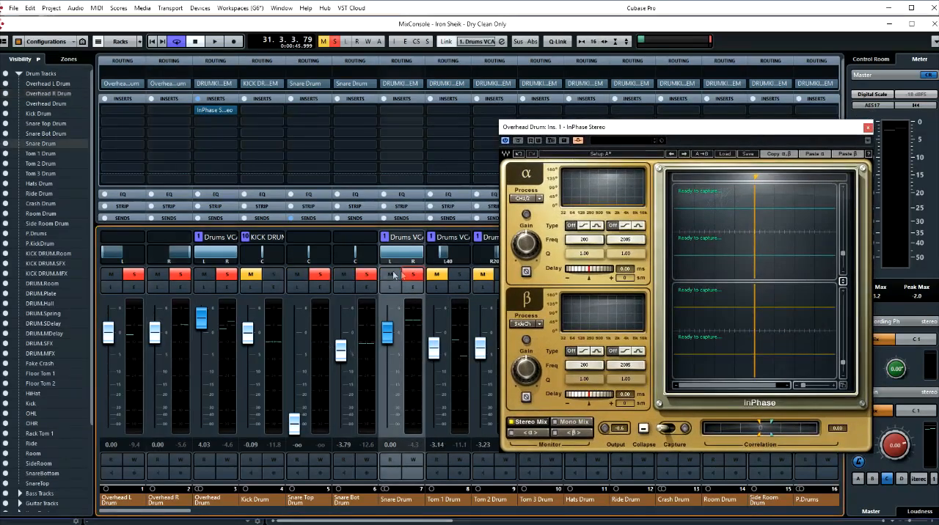
click(366, 275)
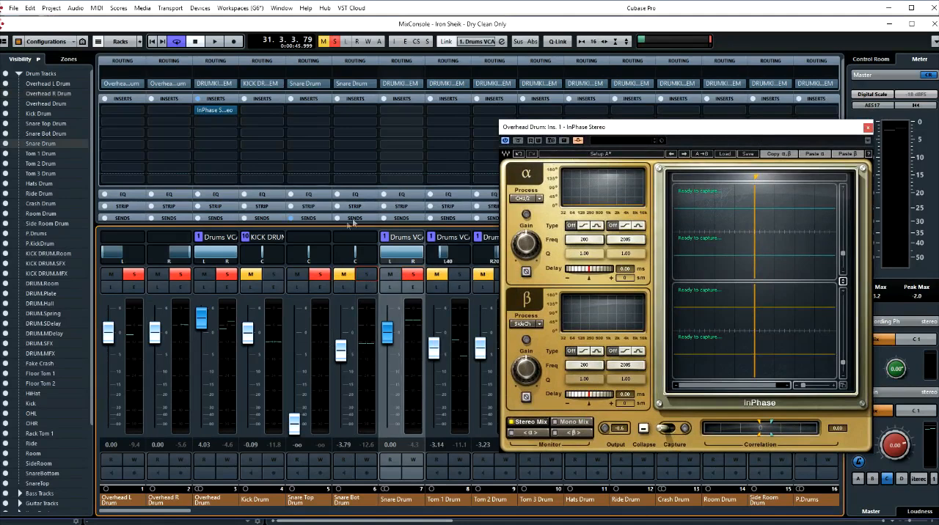
click(311, 99)
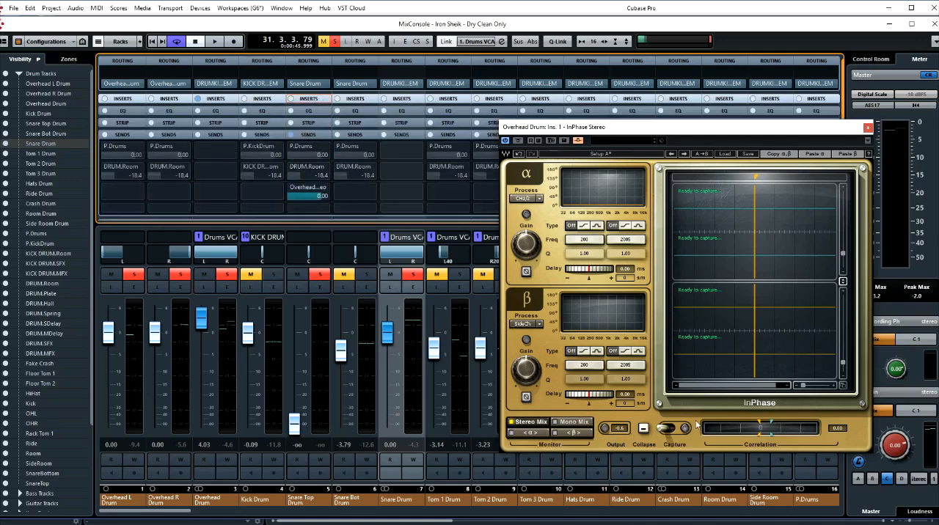
- Capture the overheads and snare side-chain during playback, stop, and place the marker on a shared snare hit
key(space)
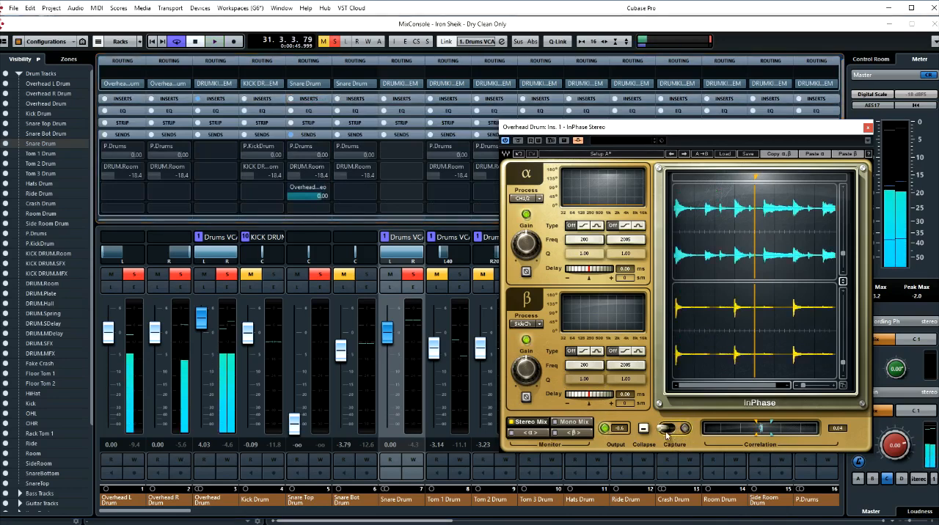
key(space)
mouse_move(759, 173)
mouse_down()
mouse_move(726, 173)
mouse_move(734, 173)
mouse_up()
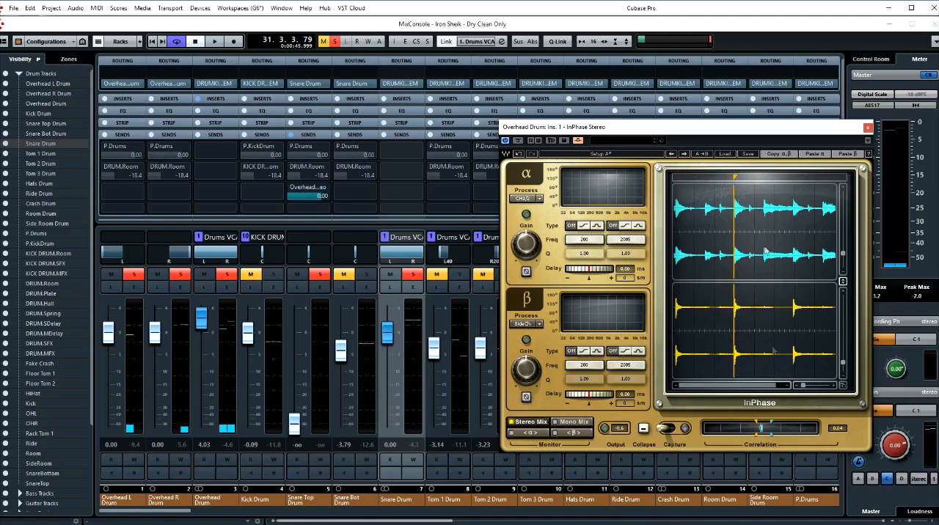
- Zoom in on the snare hit and line the marker up with the onset of the overhead transient
drag(803, 387, 819, 387)
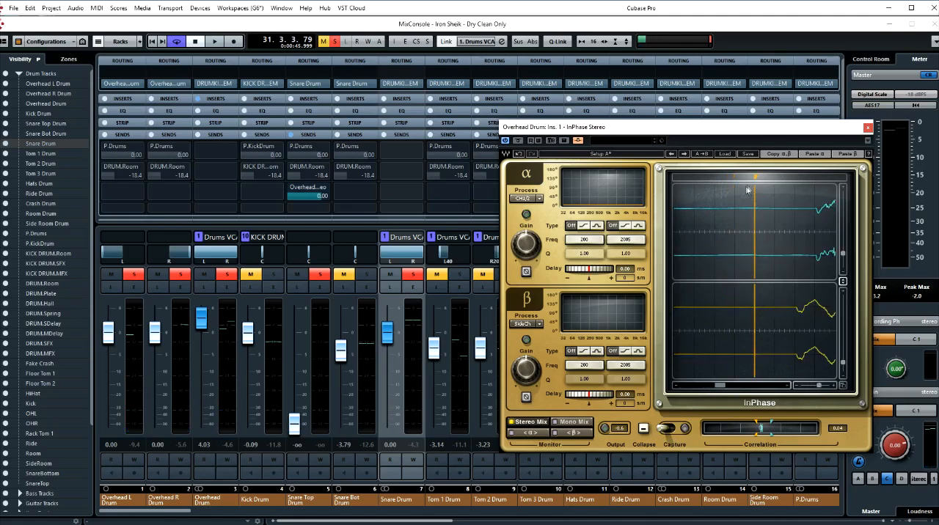
drag(757, 179, 814, 179)
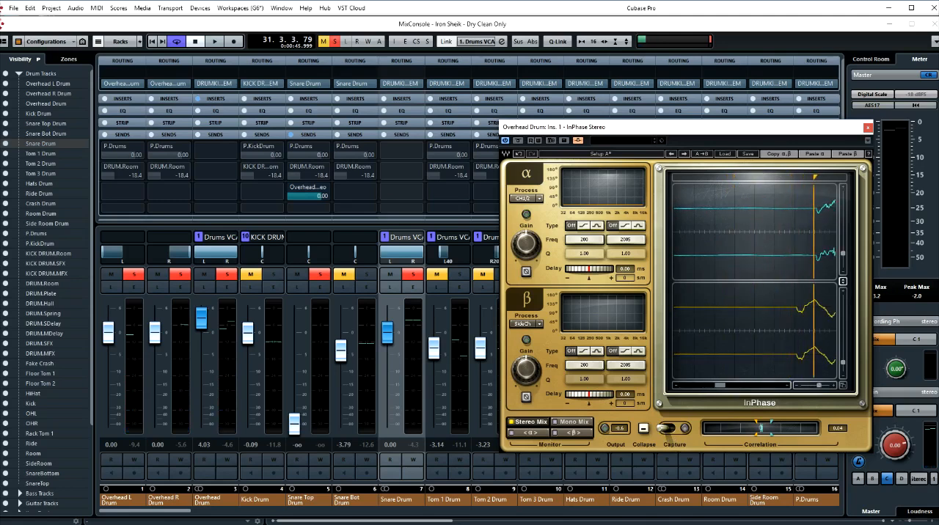
click(789, 386)
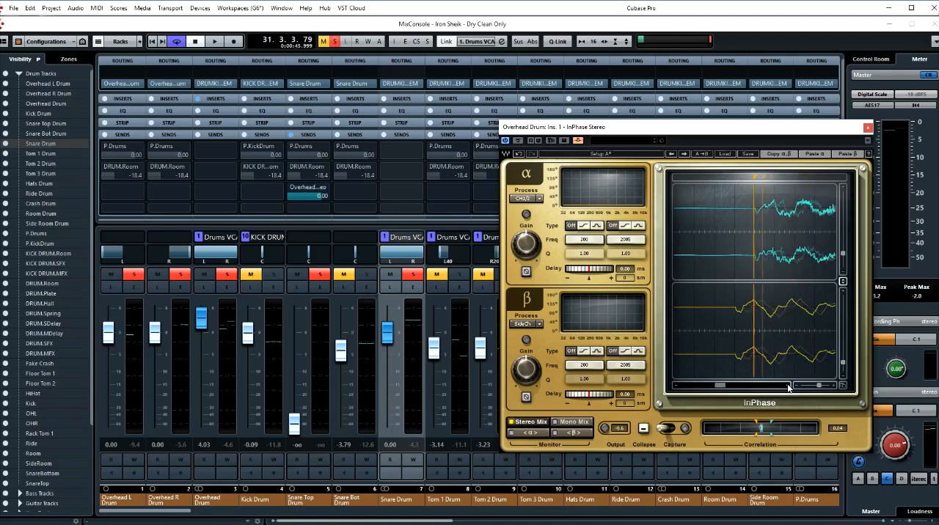
click(788, 386)
click(788, 387)
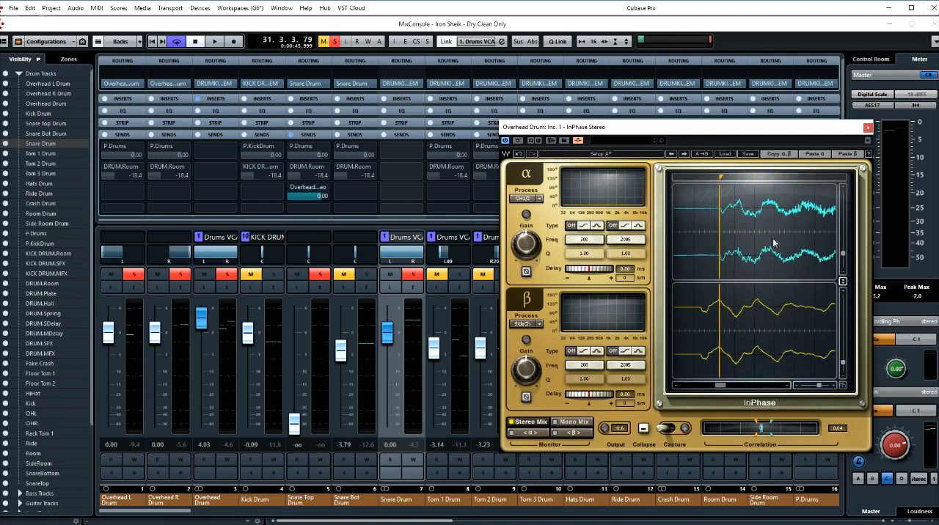
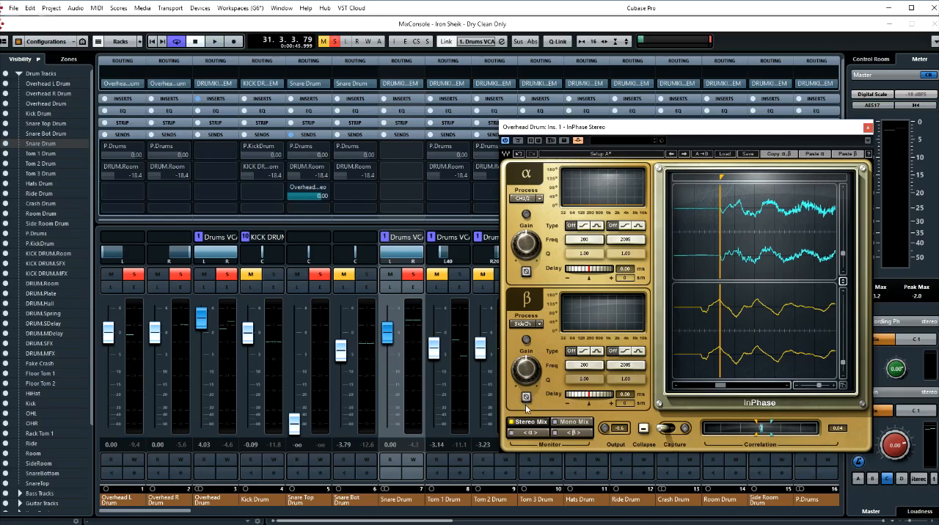
- Delay β by 115 samples so the snare top transient lines up with the marker at the overhead onset
key(space)
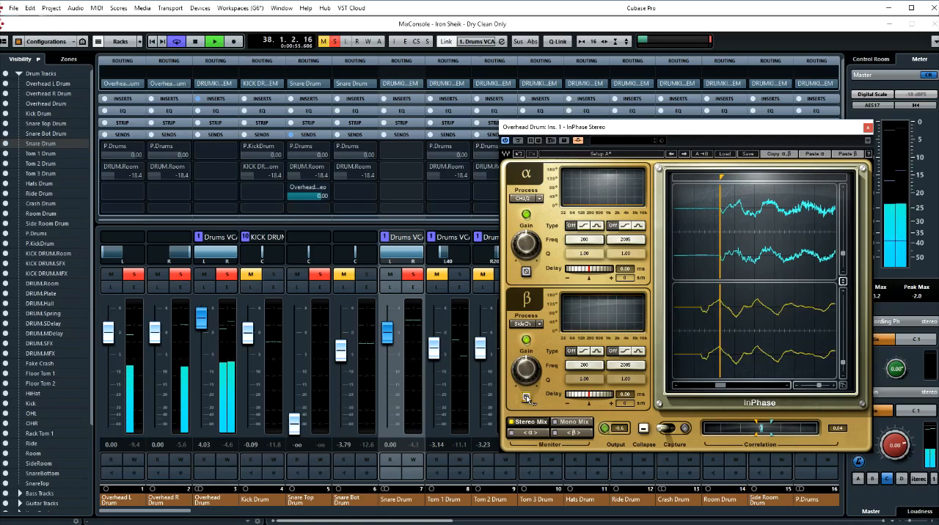
key(space)
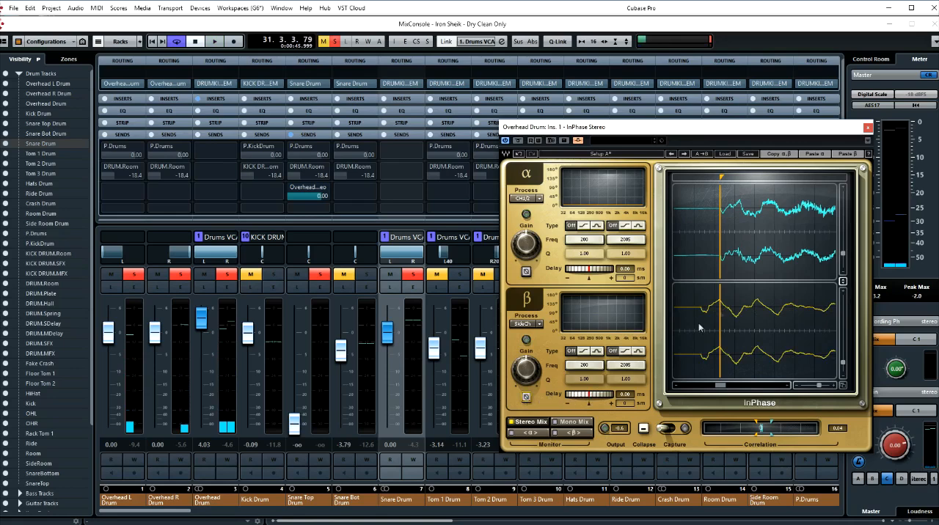
drag(591, 396, 649, 395)
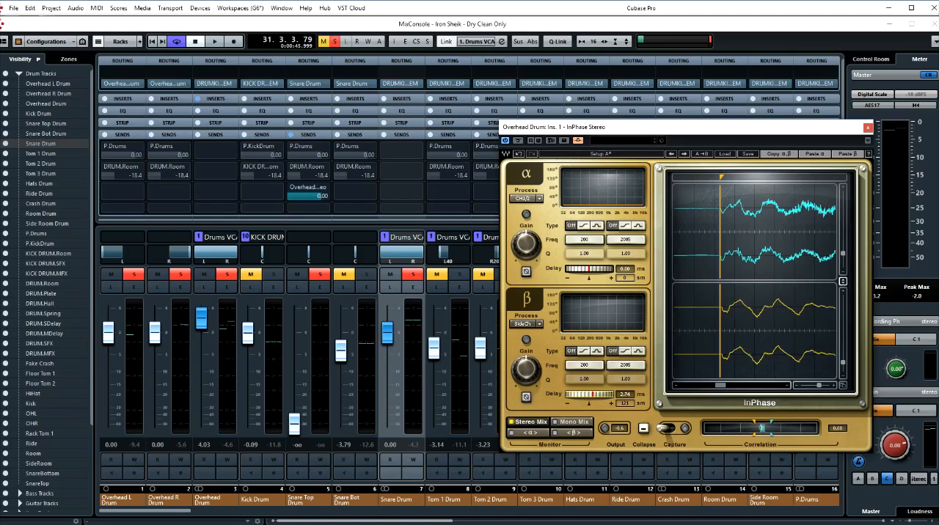
drag(649, 395, 650, 396)
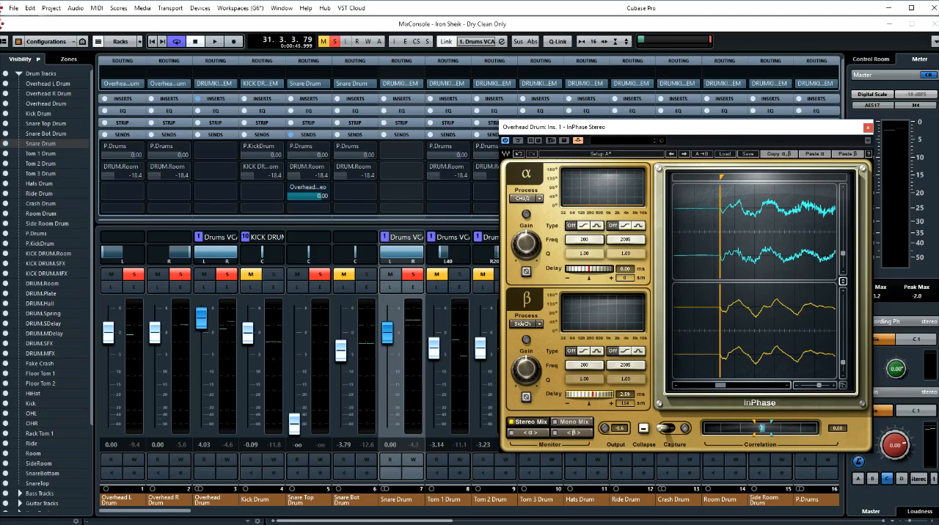
click(835, 387)
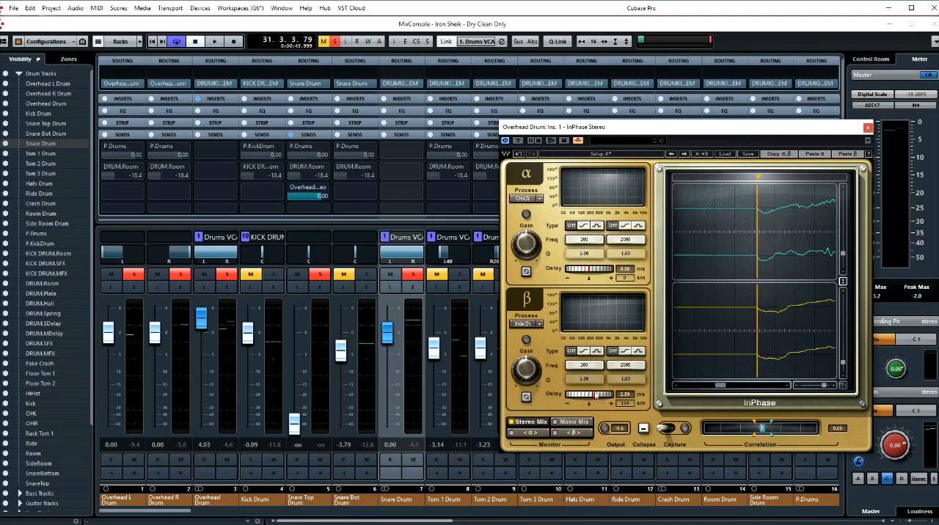
drag(592, 394, 593, 395)
drag(823, 385, 817, 386)
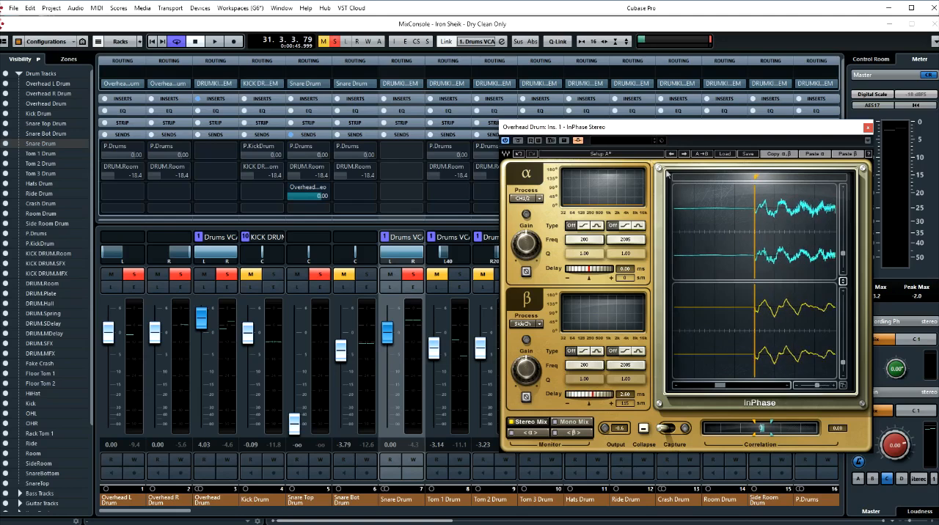
- Compare Setup A and Setup B in InPhase by ear while the drums play
click(613, 155)
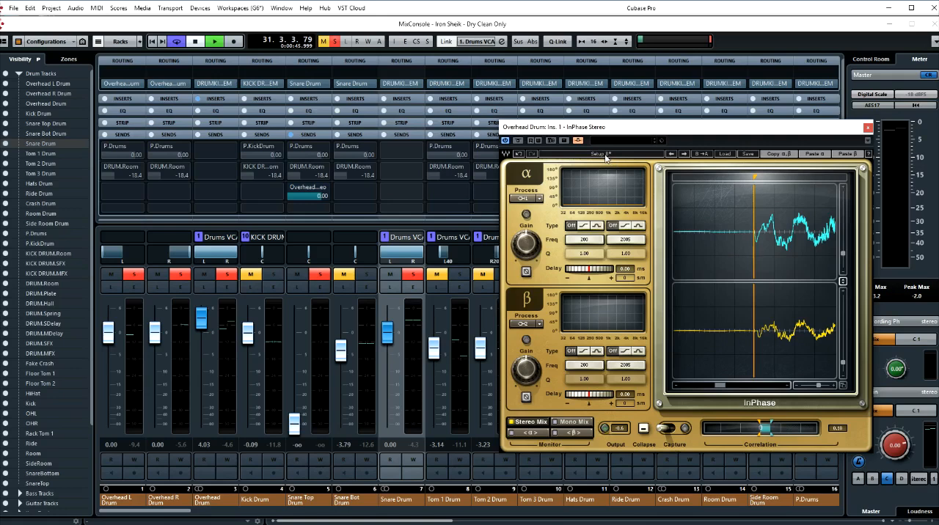
key(space)
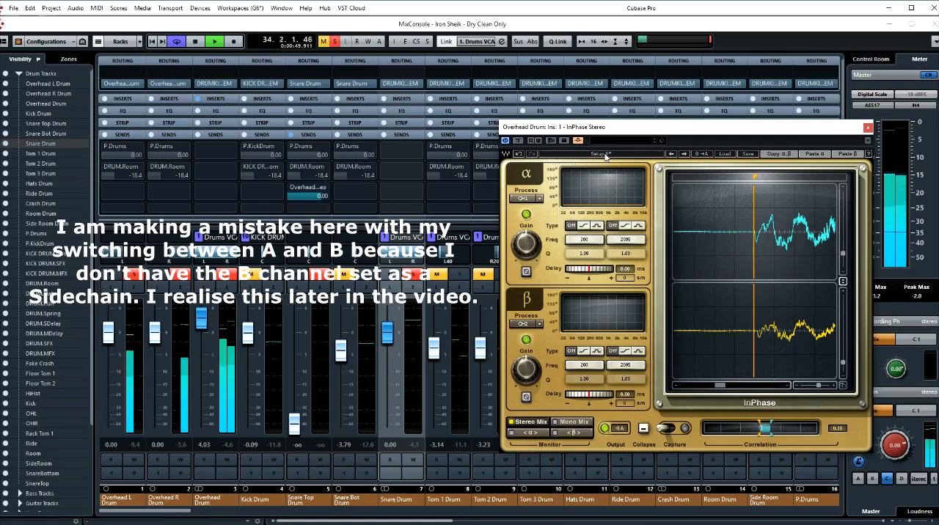
click(605, 155)
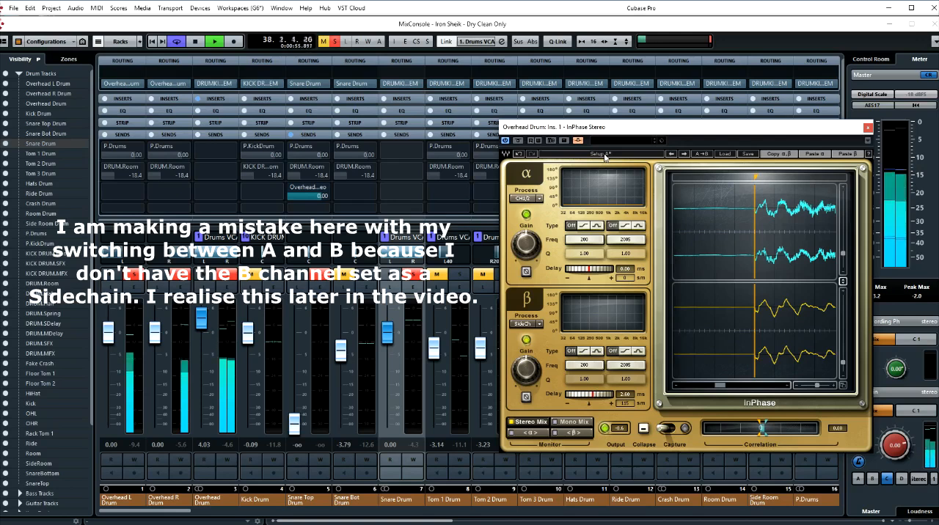
click(605, 155)
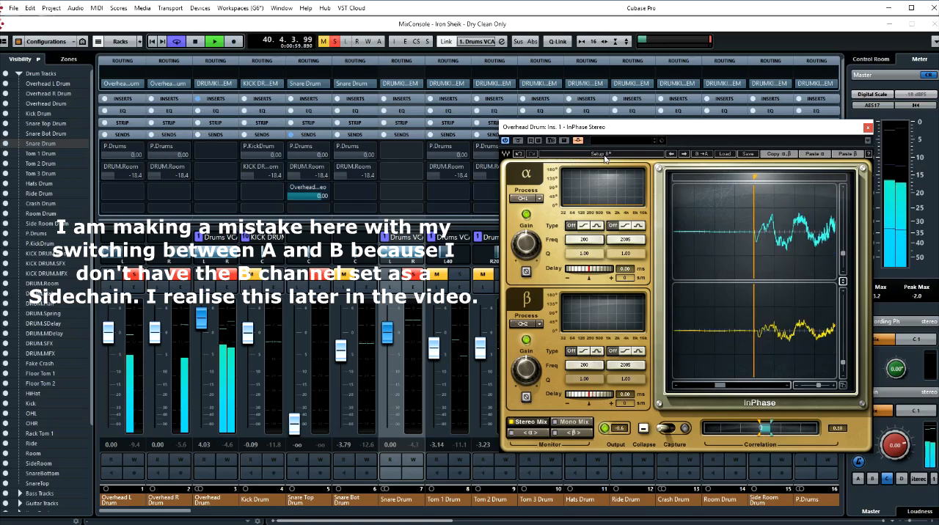
click(605, 156)
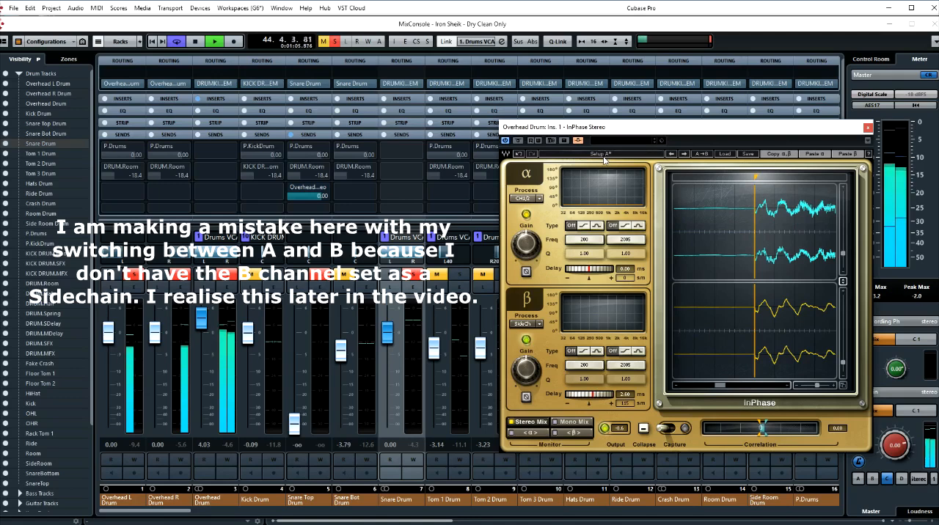
click(604, 157)
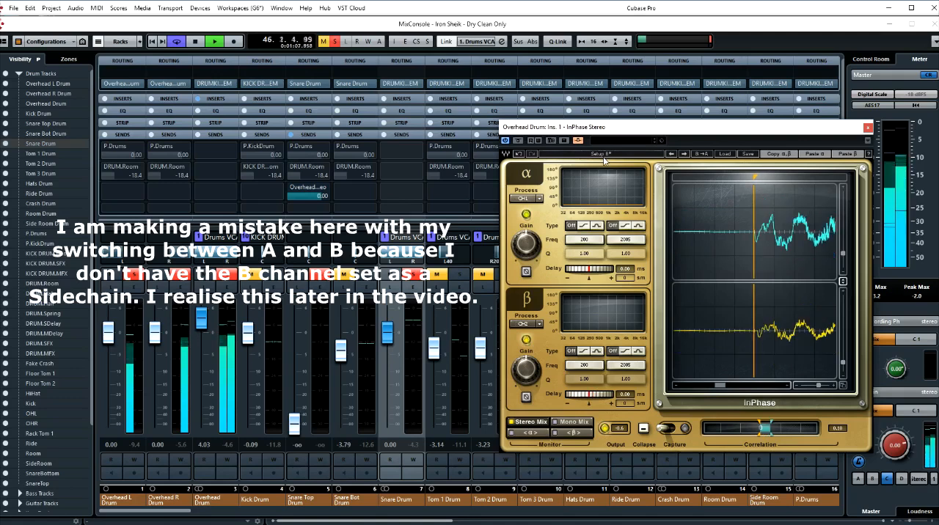
click(604, 157)
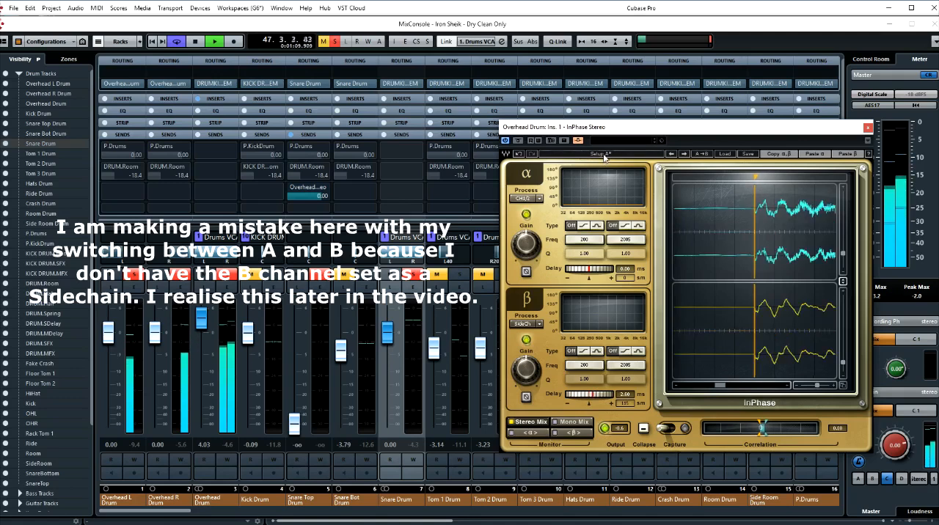
key(space)
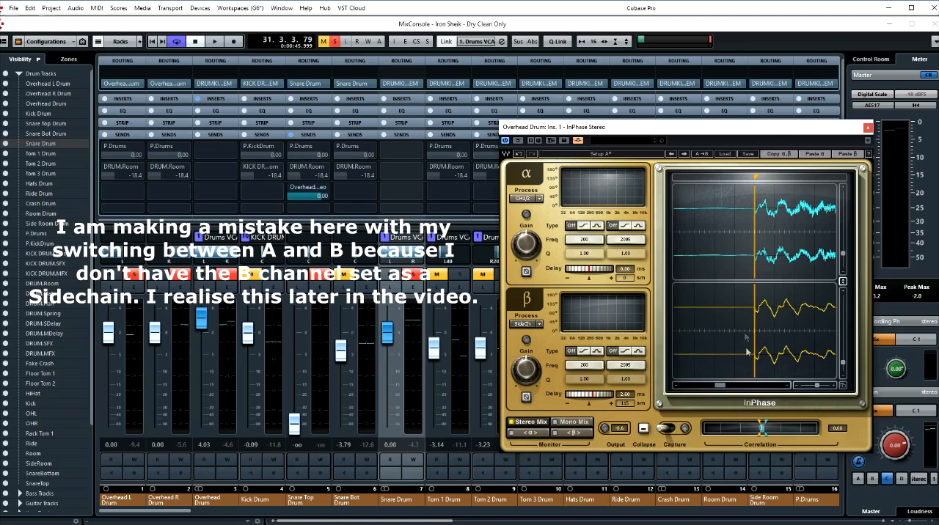
- Inspect the snare hit's onset direction in the overhead and snare top waveforms, and reset the β delay to 0.00 ms
mouse_move(722, 386)
mouse_down()
mouse_move(715, 384)
mouse_move(729, 387)
mouse_up()
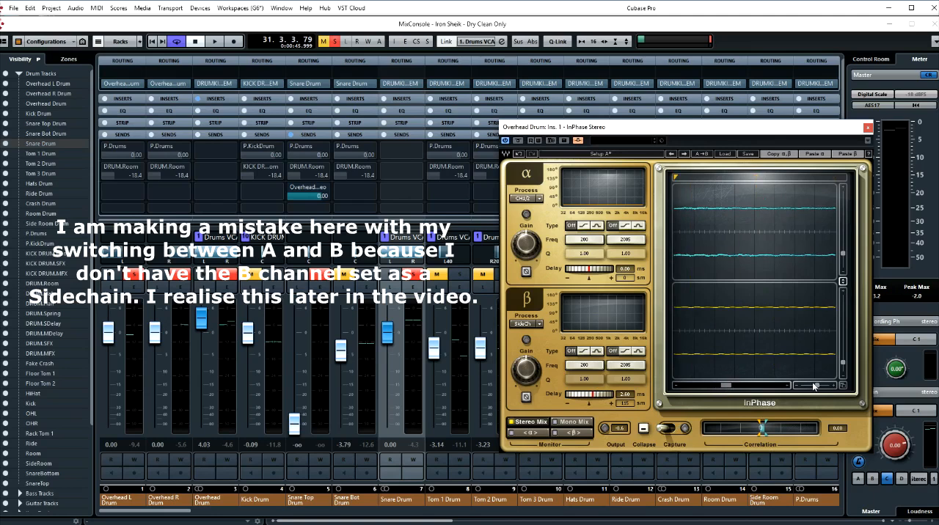
drag(819, 385, 822, 386)
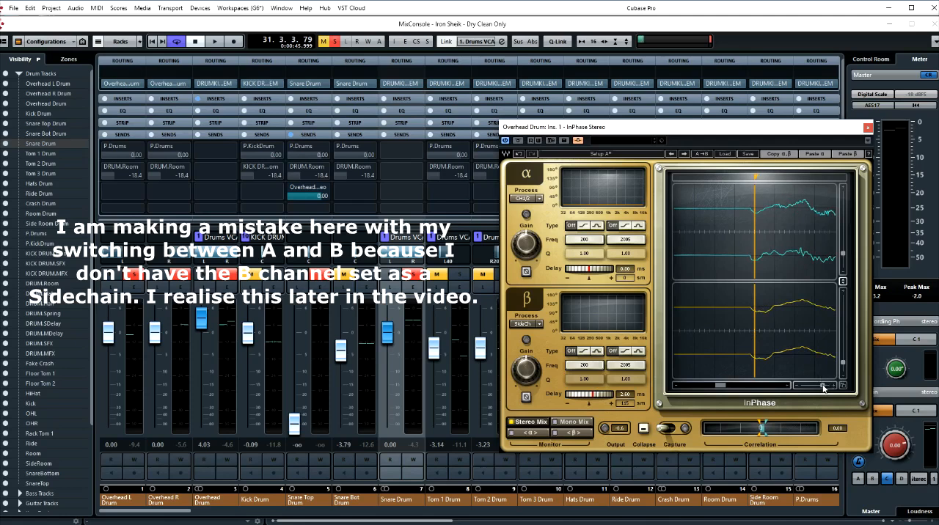
drag(823, 386, 804, 386)
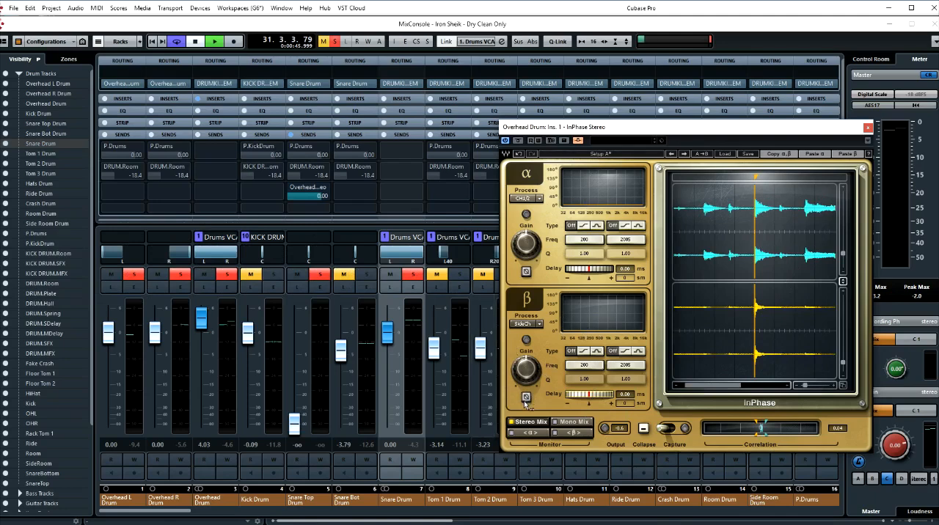
- Compare normal and inverted β polarity by ear during playback in Stereo Mix
key(space)
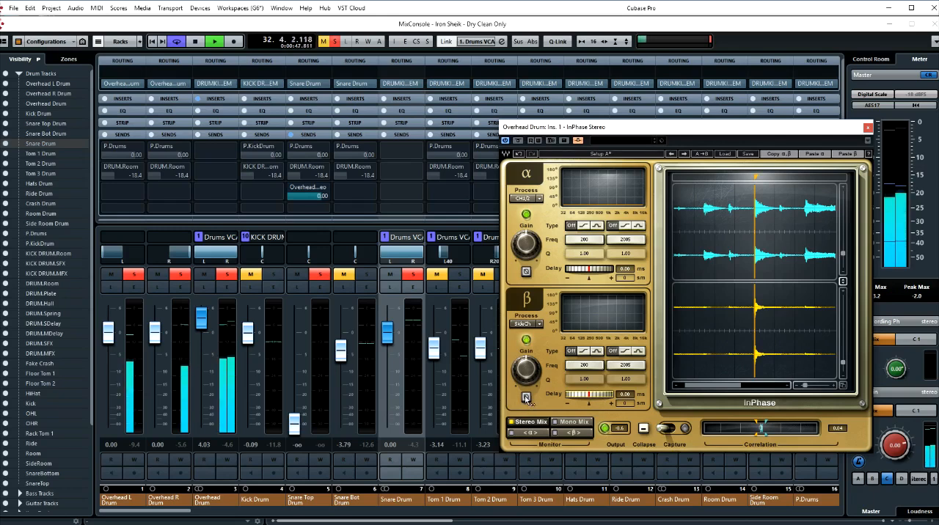
click(525, 398)
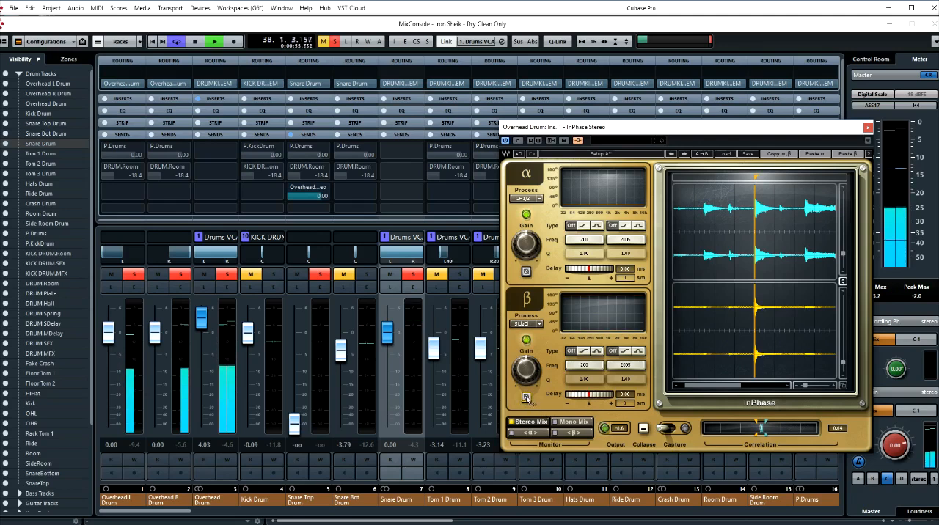
click(526, 398)
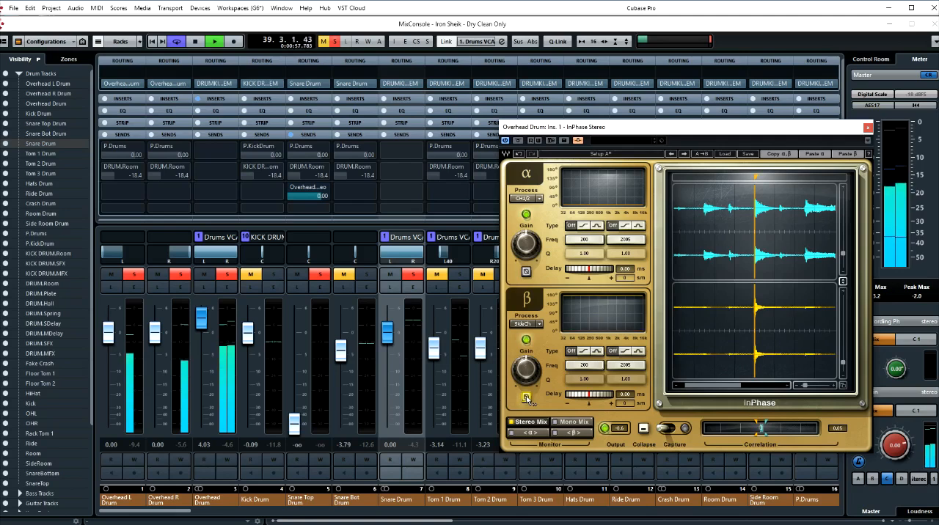
click(527, 398)
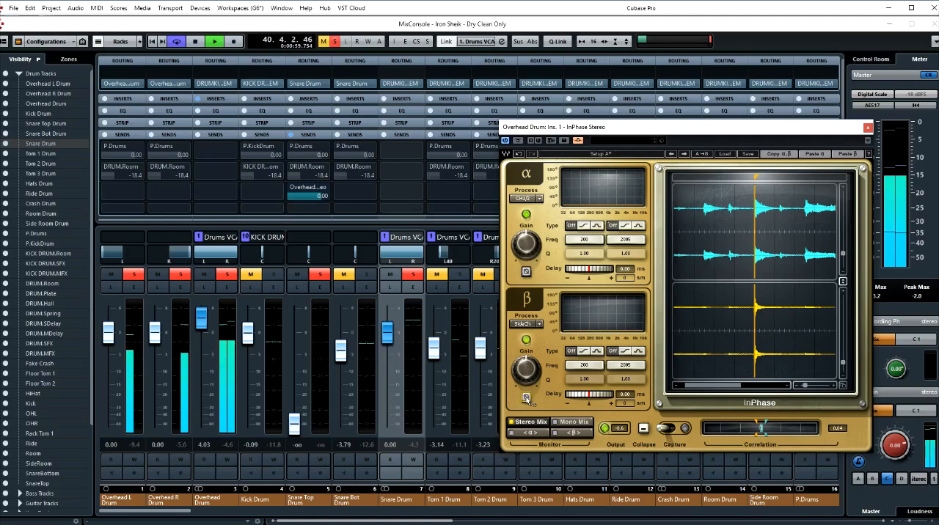
key(space)
- Switch InPhase monitoring to Mono Mix and compare normal and inverted β polarity during playback
click(566, 422)
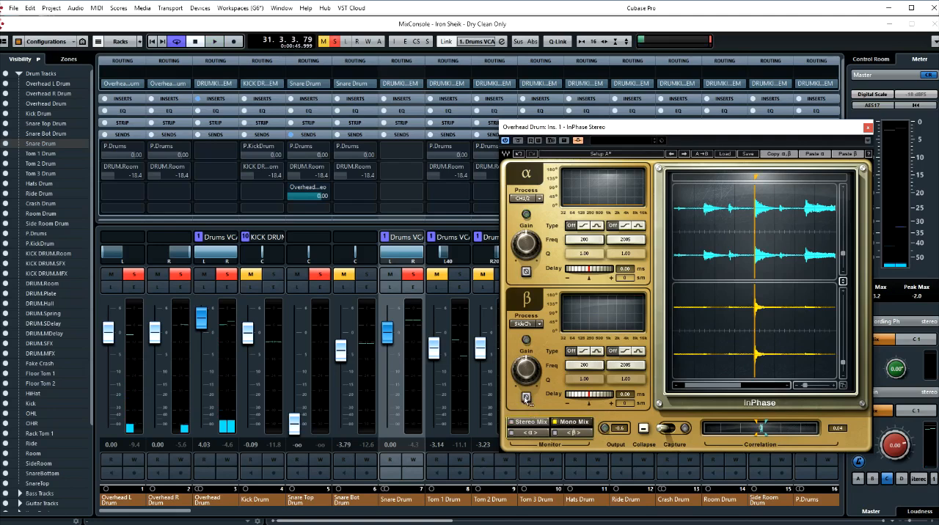
key(space)
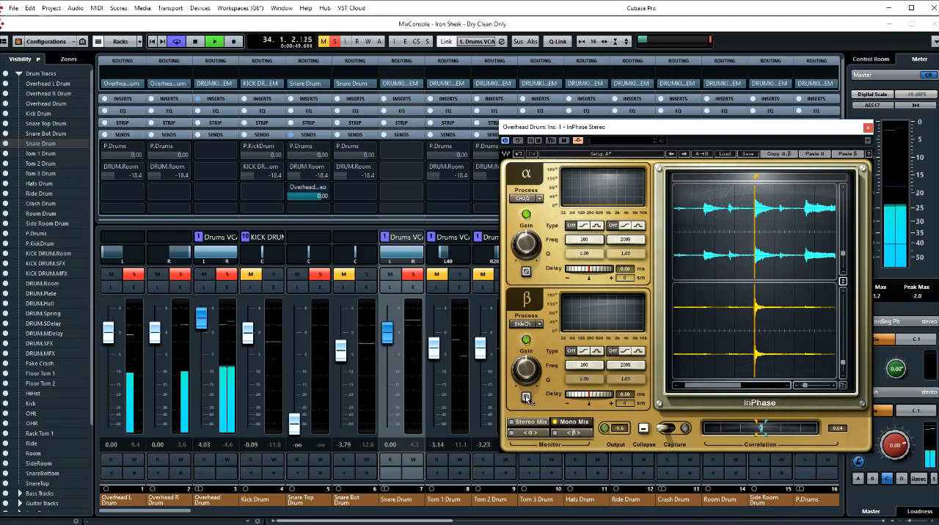
click(525, 395)
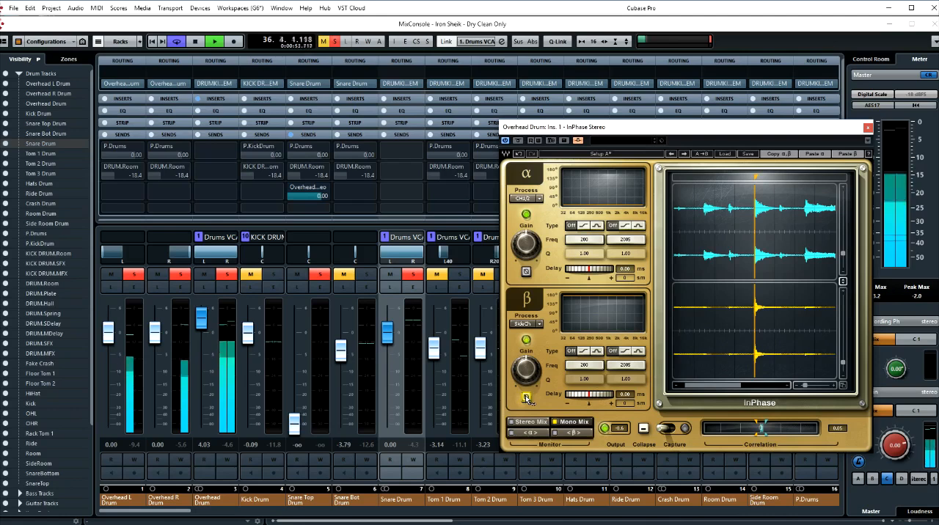
click(525, 395)
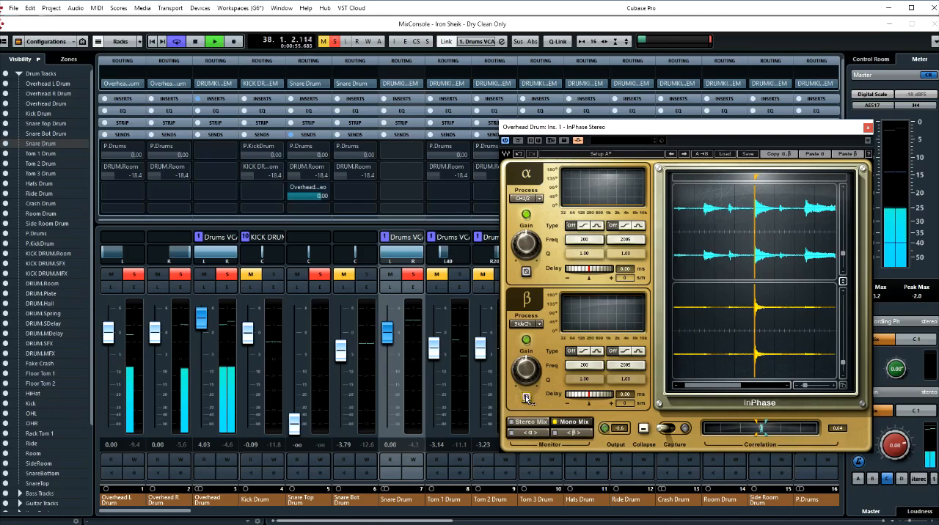
click(525, 396)
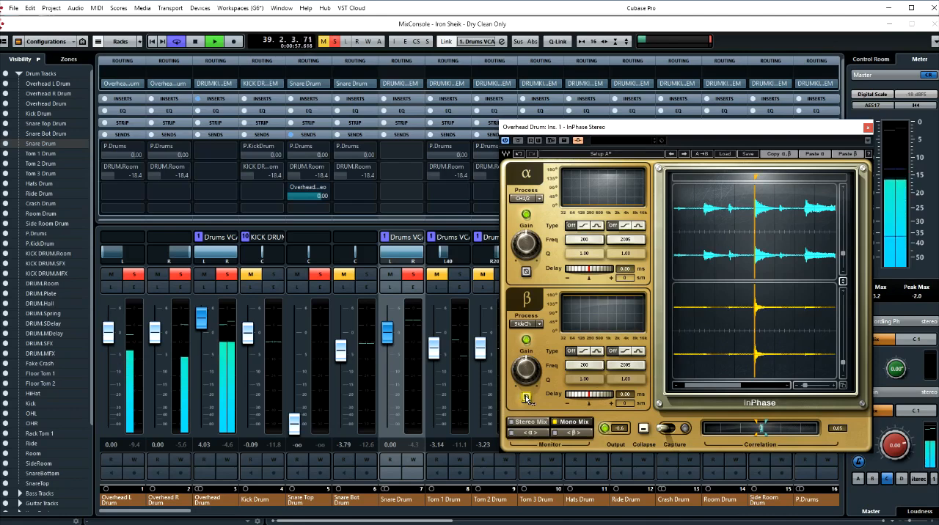
key(space)
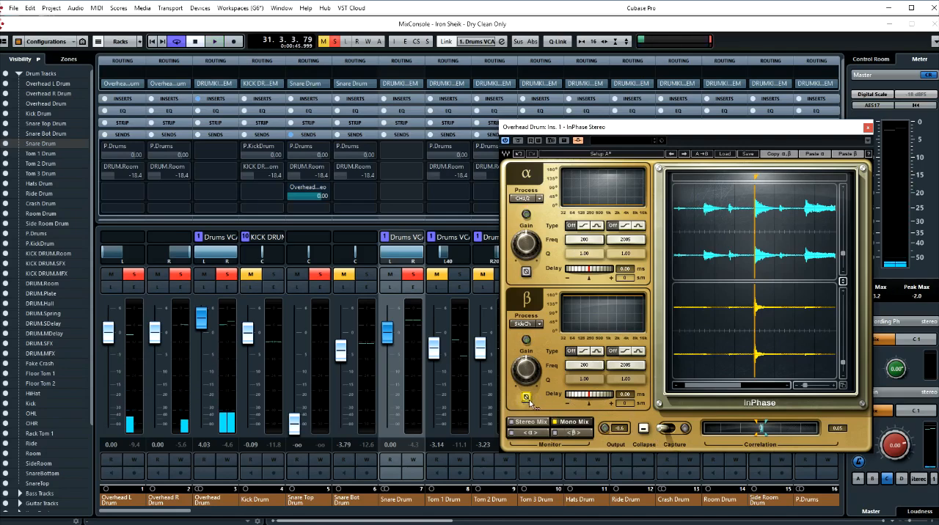
- Turn off the β polarity inversion and close the InPhase plug-in window
mouse_move(610, 132)
mouse_down()
mouse_move(591, 136)
mouse_move(608, 136)
mouse_up()
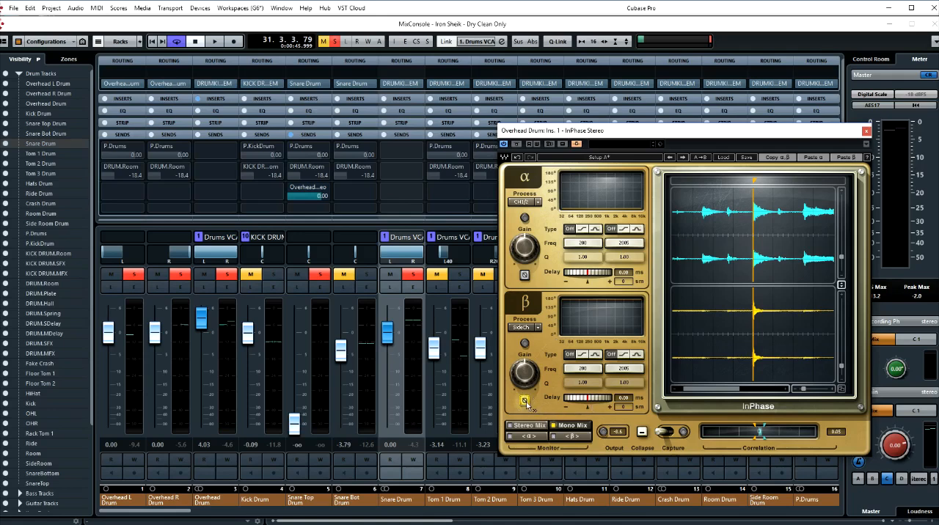
key(alt)
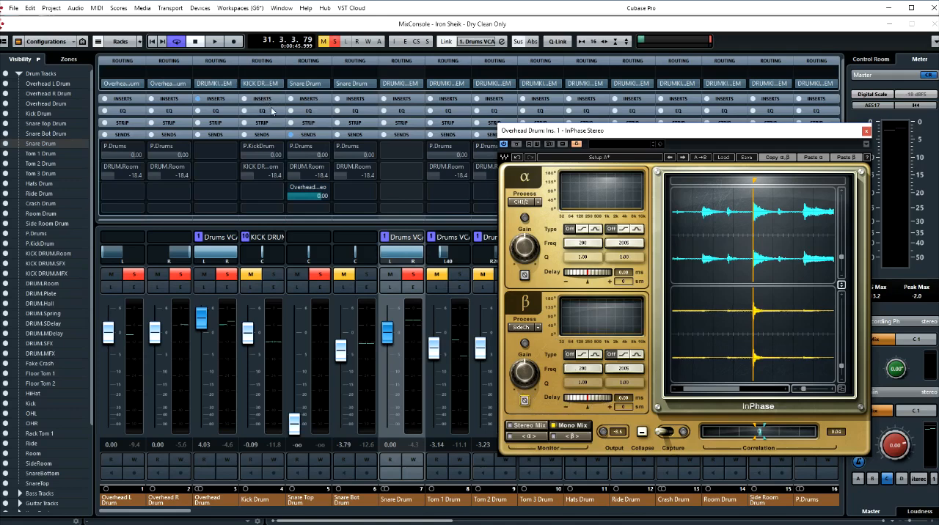
click(865, 132)
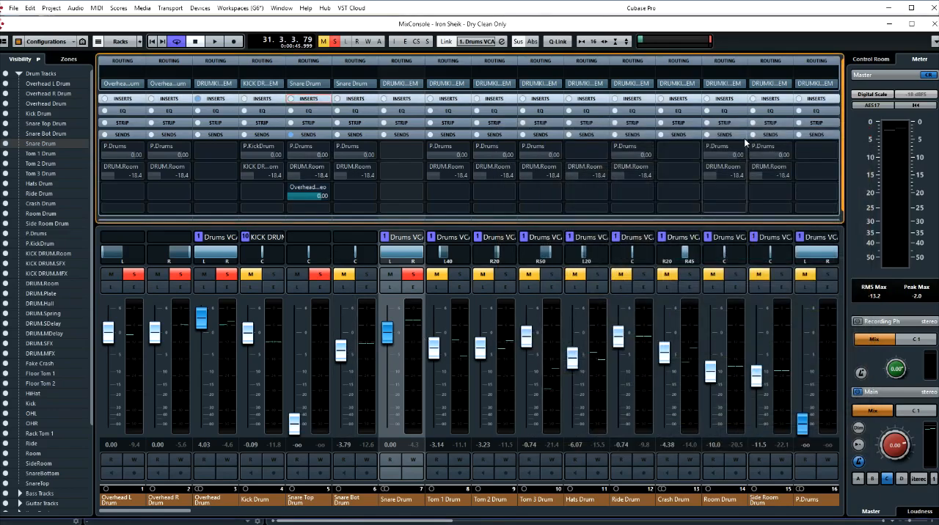
- Apply the Phase Reverse process to the SnareTop audio event in the project window, and return to the mixer
key(F3)
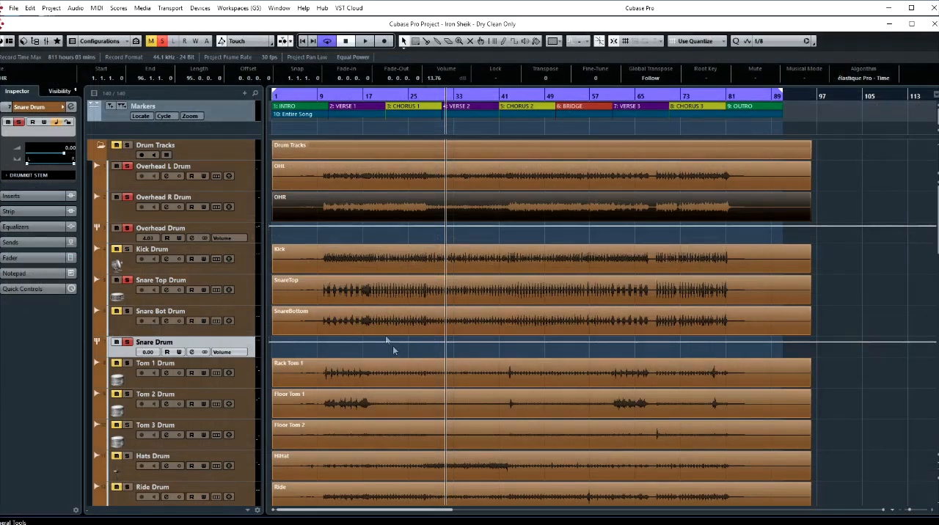
click(378, 295)
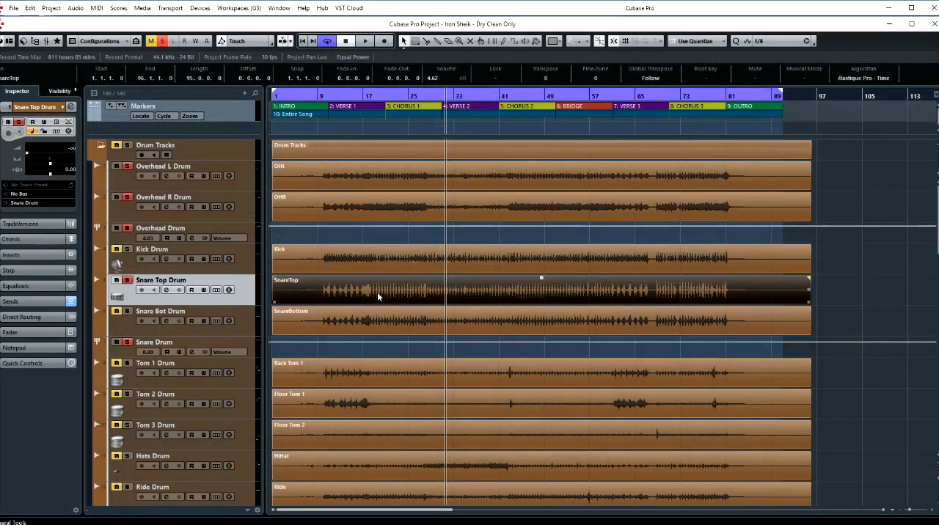
right_click(377, 292)
click(367, 291)
right_click(415, 295)
mouse_move(444, 431)
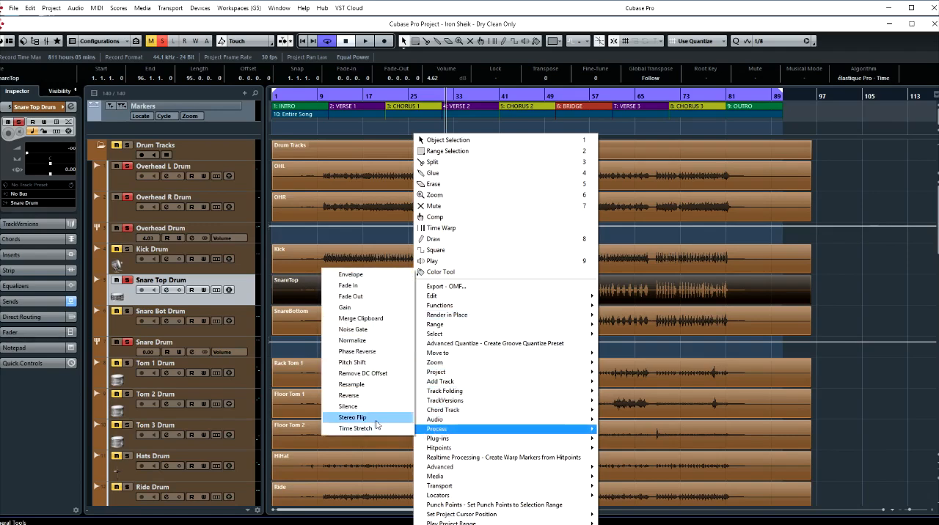
click(362, 355)
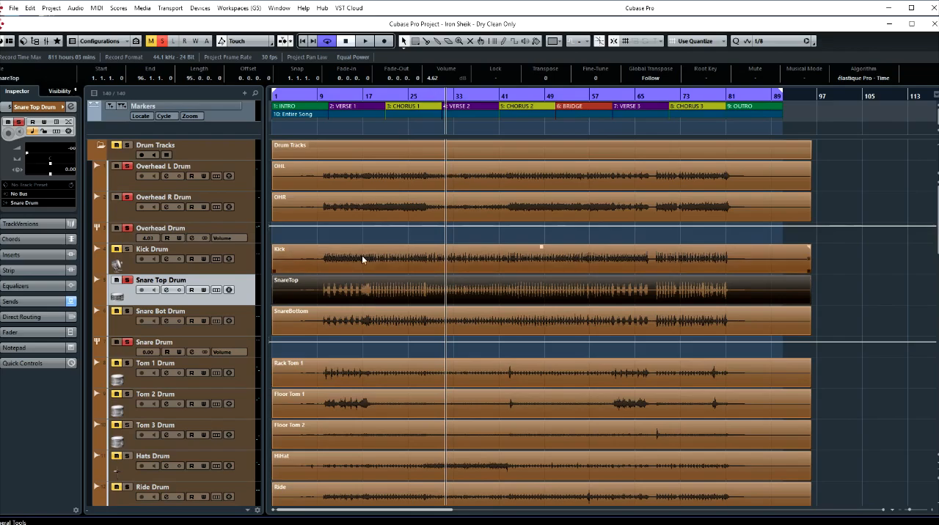
key(F3)
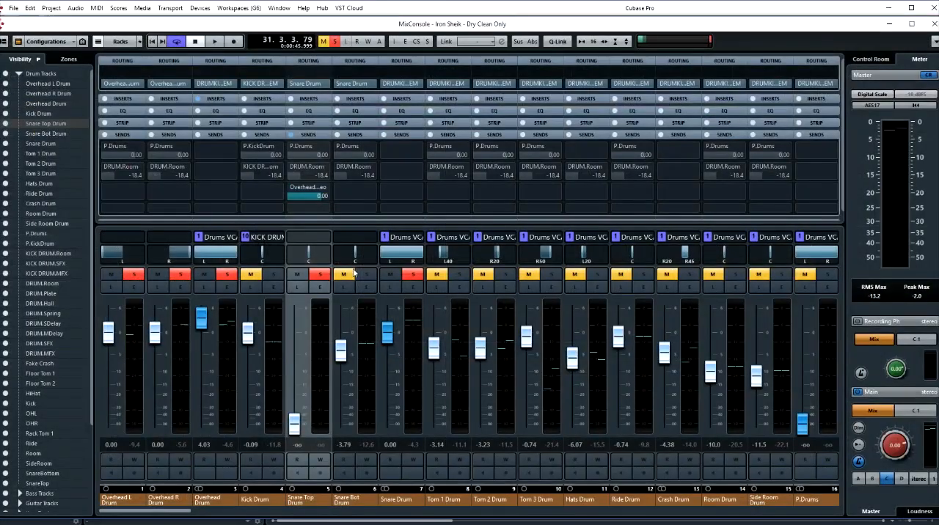
- Reopen InPhase Stereo on the Overhead Drum channel, set monitoring to Stereo Mix, and capture a fresh section during playback
click(230, 99)
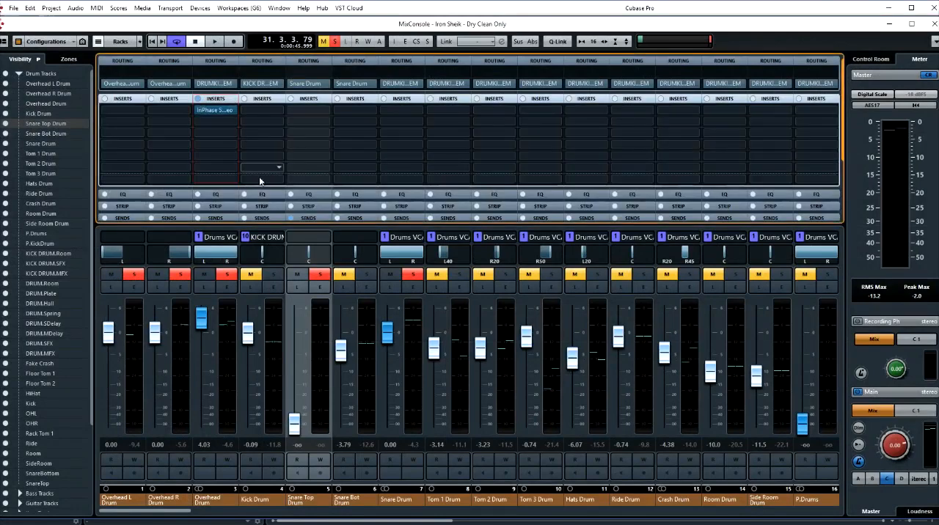
click(220, 110)
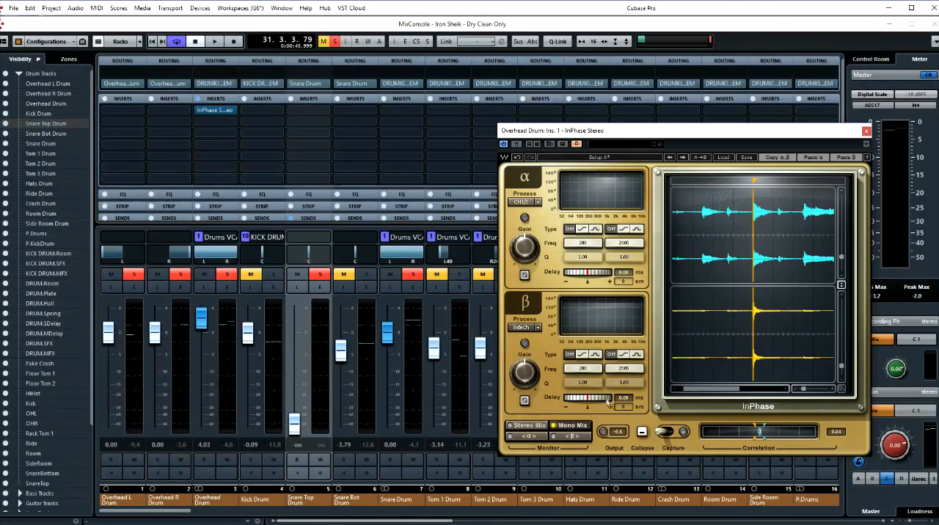
click(567, 428)
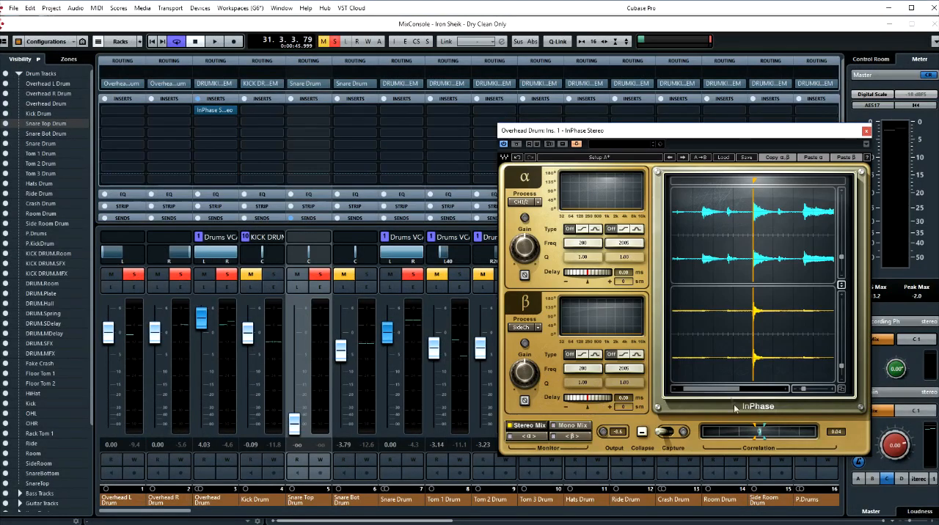
click(666, 432)
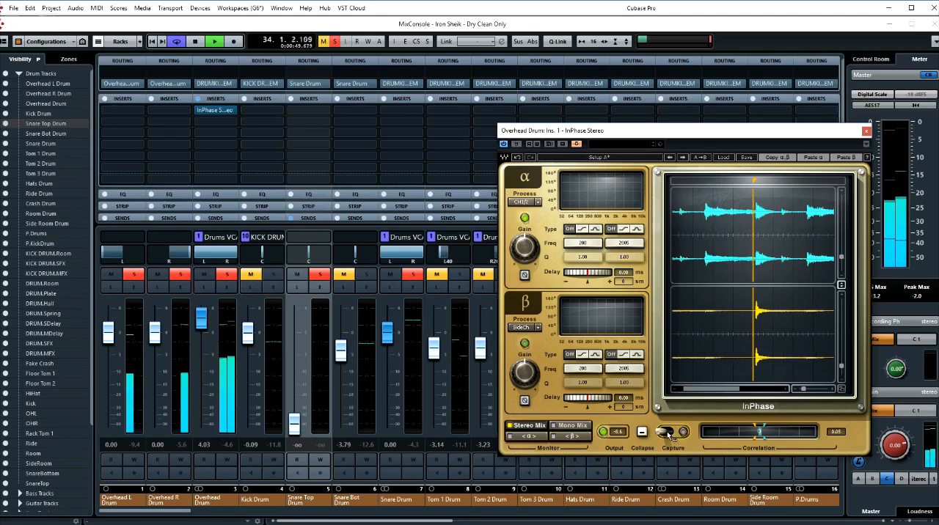
key(space)
- Examine the overhead and snare top transients up close at a snare hit using the InPhase locator
click(755, 181)
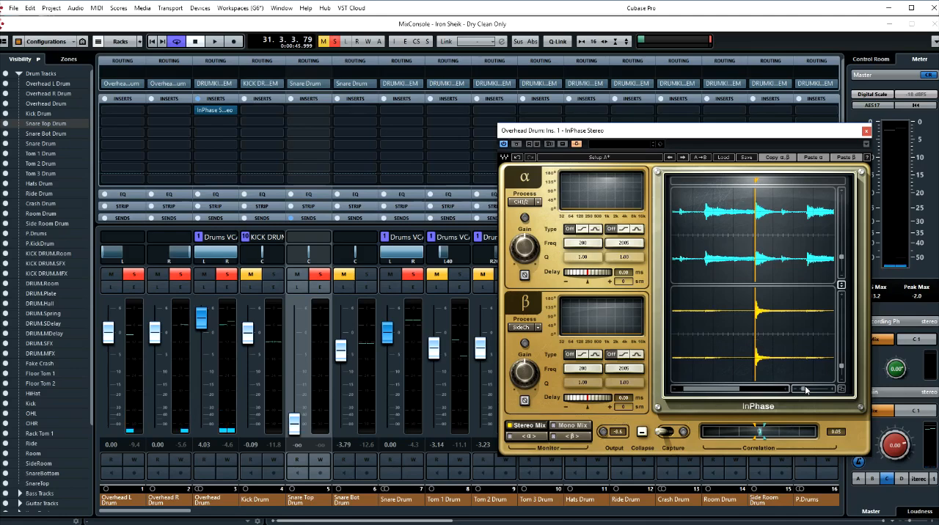
drag(804, 392, 817, 389)
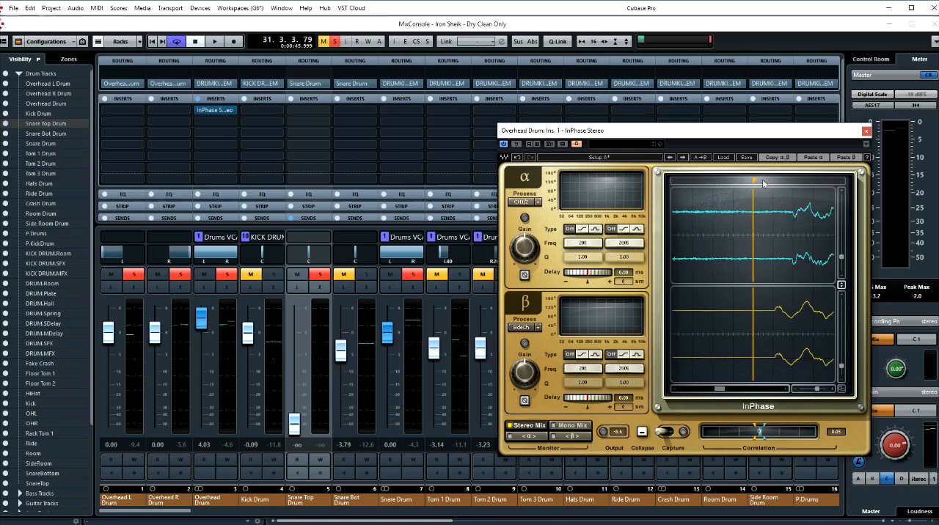
drag(754, 180, 810, 180)
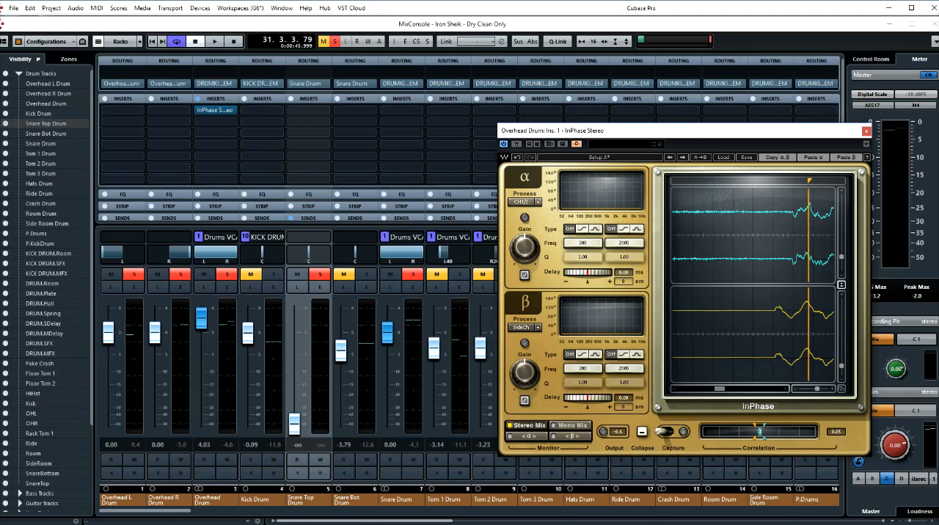
drag(806, 180, 768, 181)
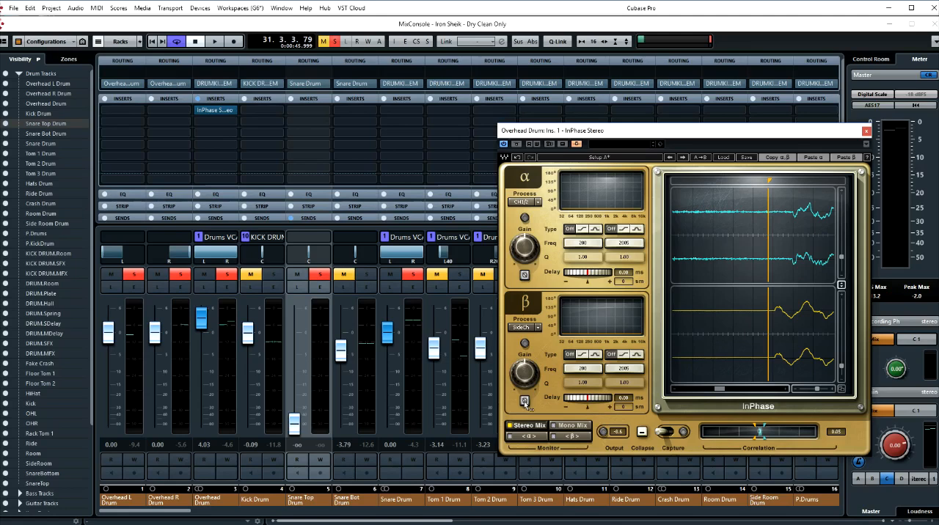
- Compare inverted and normal β polarity by ear during playback, and close the Overhead Drum InPhase window
key(space)
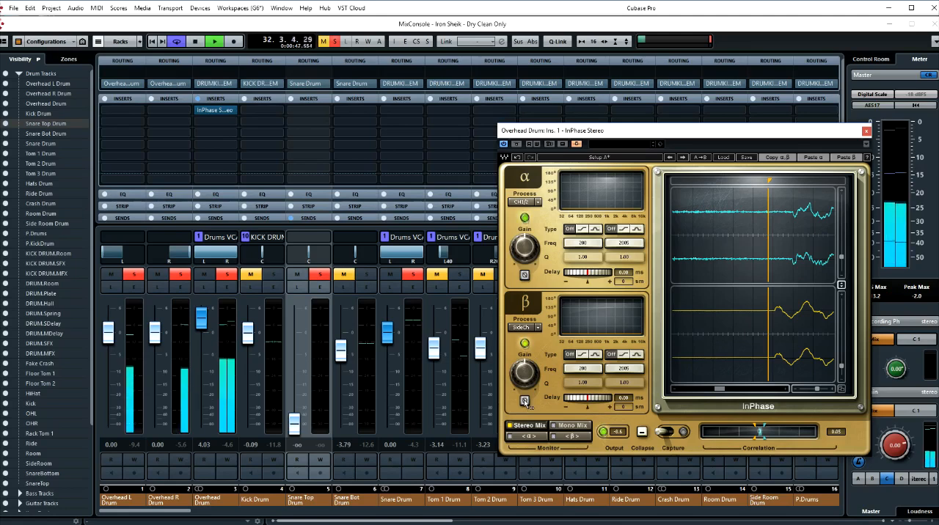
click(524, 401)
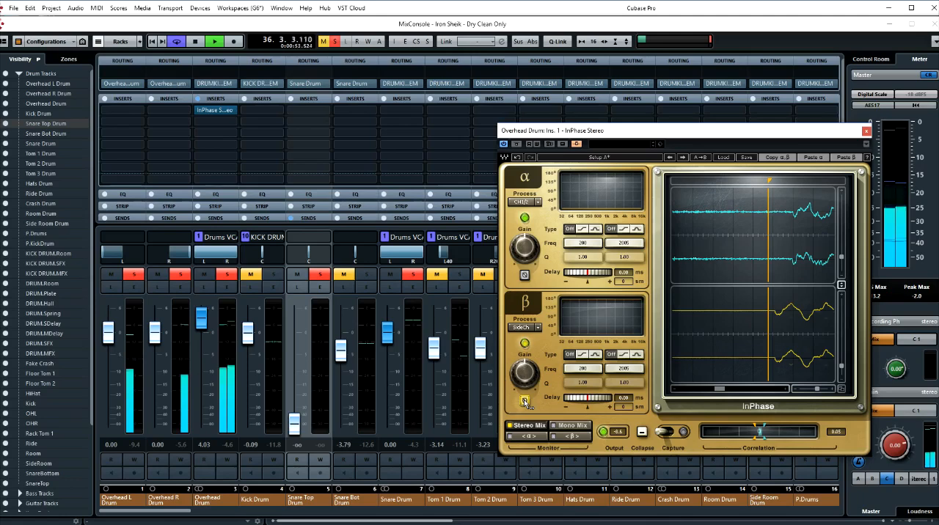
click(523, 399)
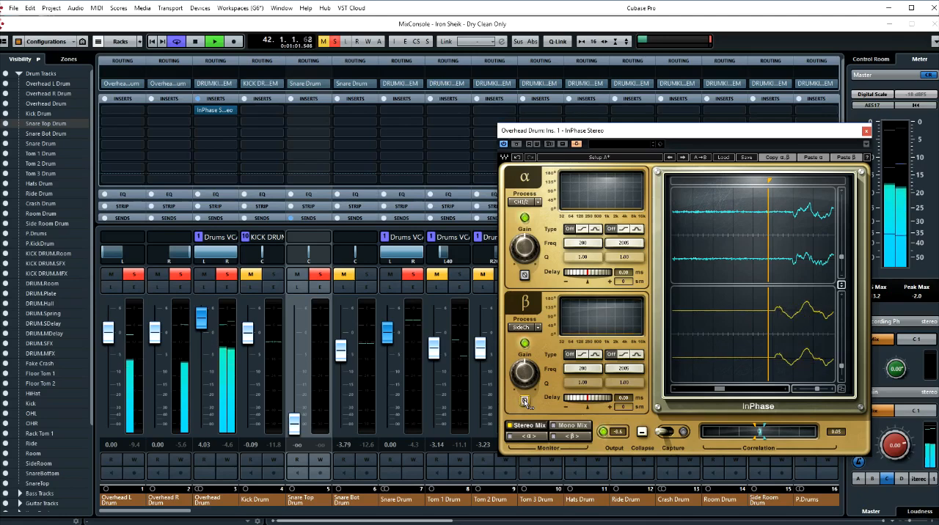
key(space)
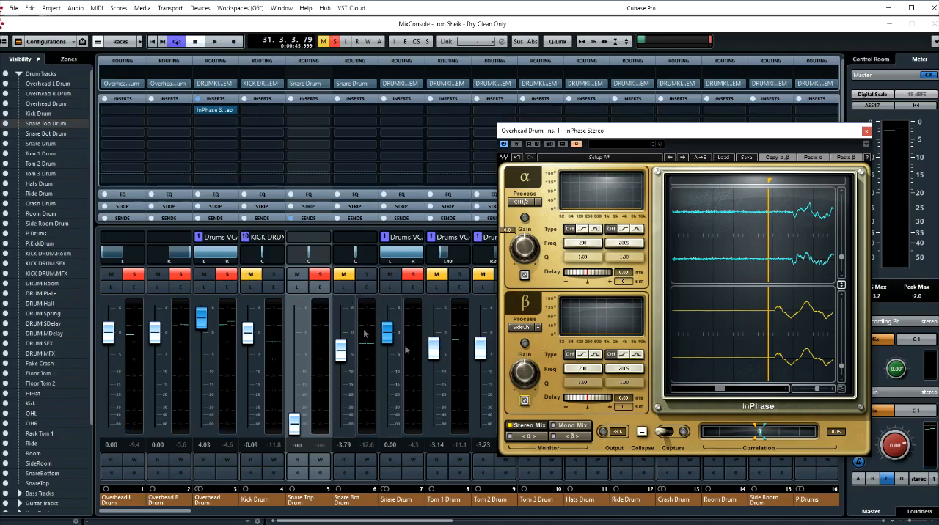
drag(632, 134, 609, 161)
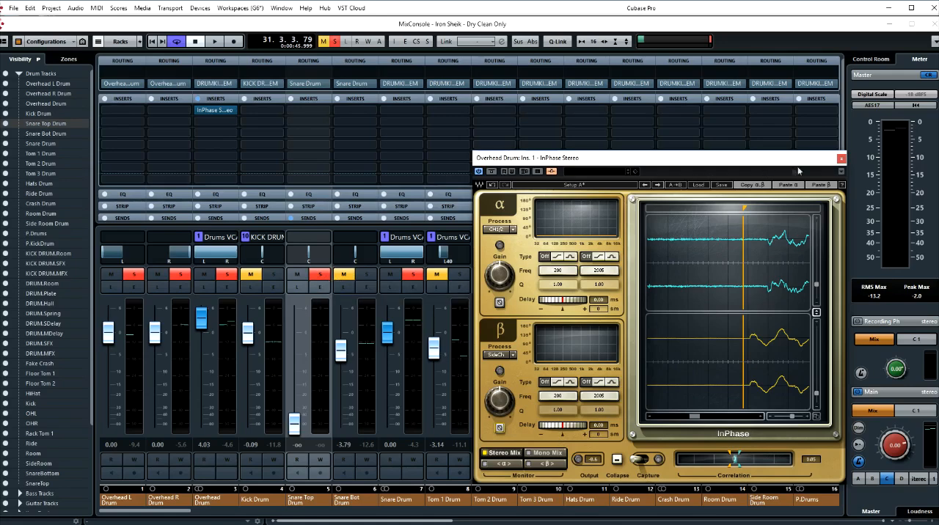
click(842, 160)
- Remove the InPhase Stereo insert from the Snare Drum channel and centre the panning of Snare Top Drum and Snare Bot Drum
drag(214, 110, 398, 109)
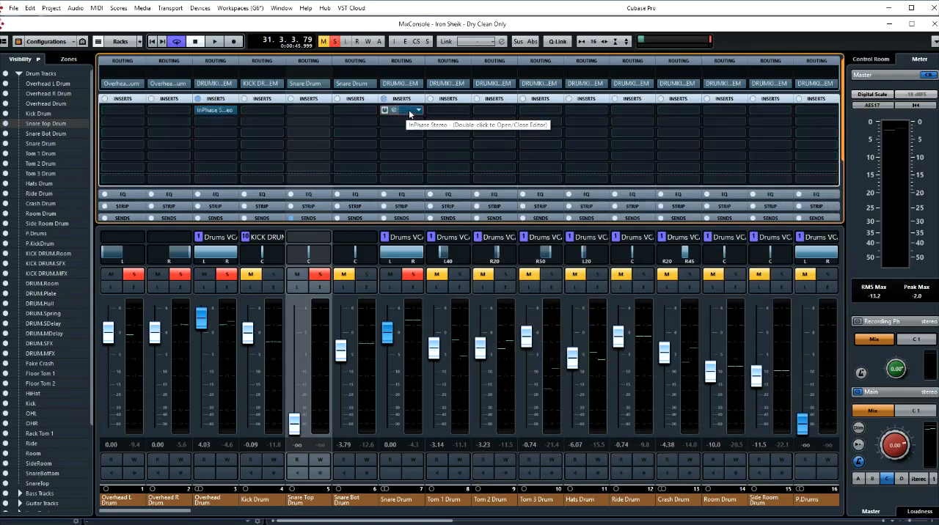
click(409, 113)
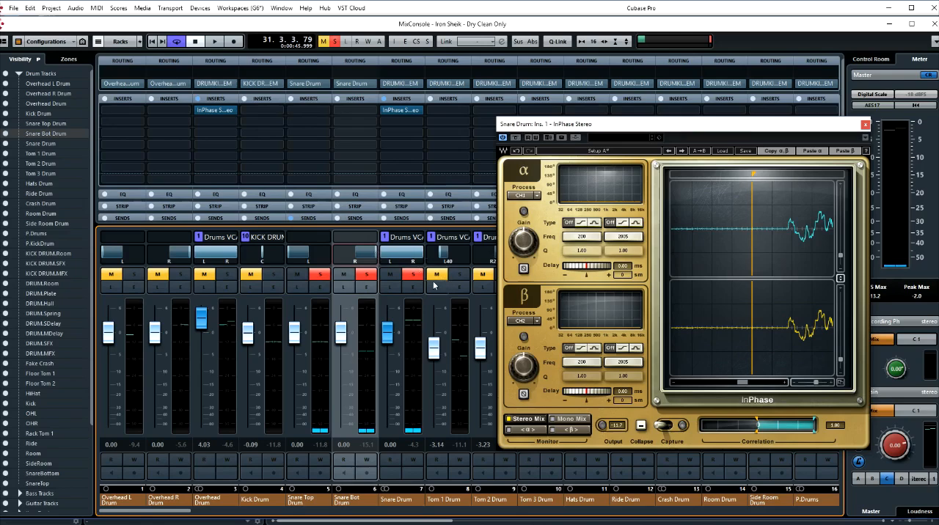
drag(850, 124, 761, 131)
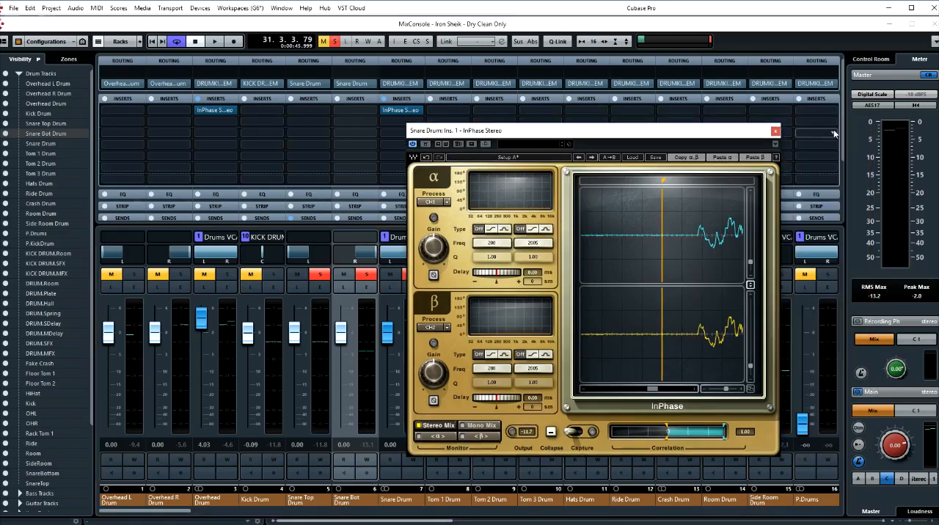
click(775, 132)
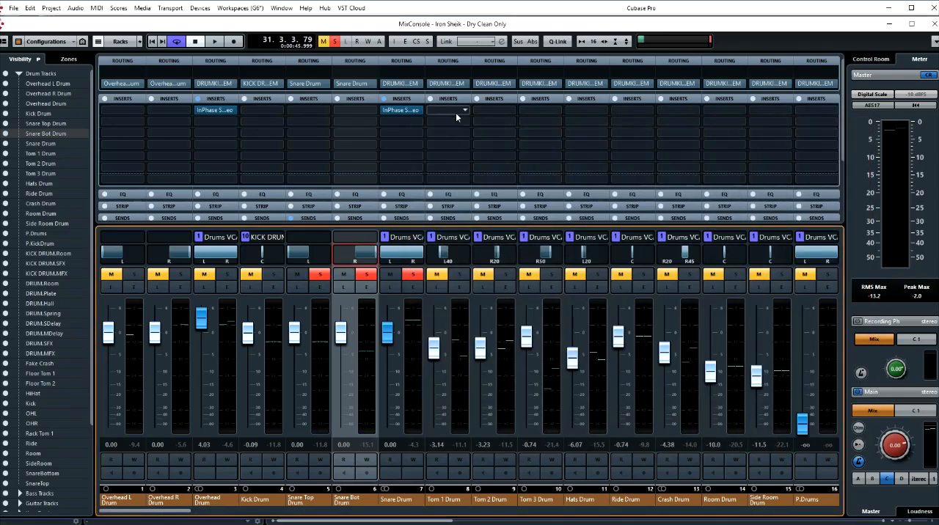
click(418, 110)
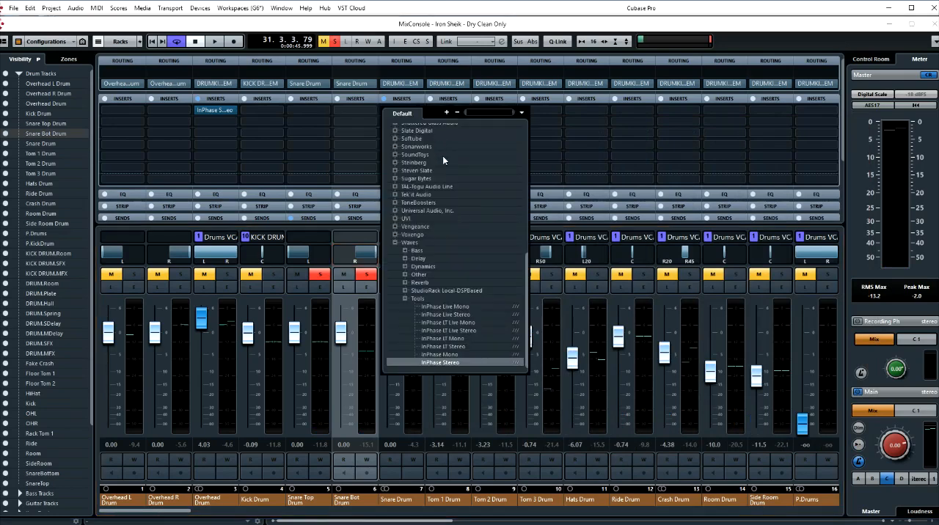
key(Escape)
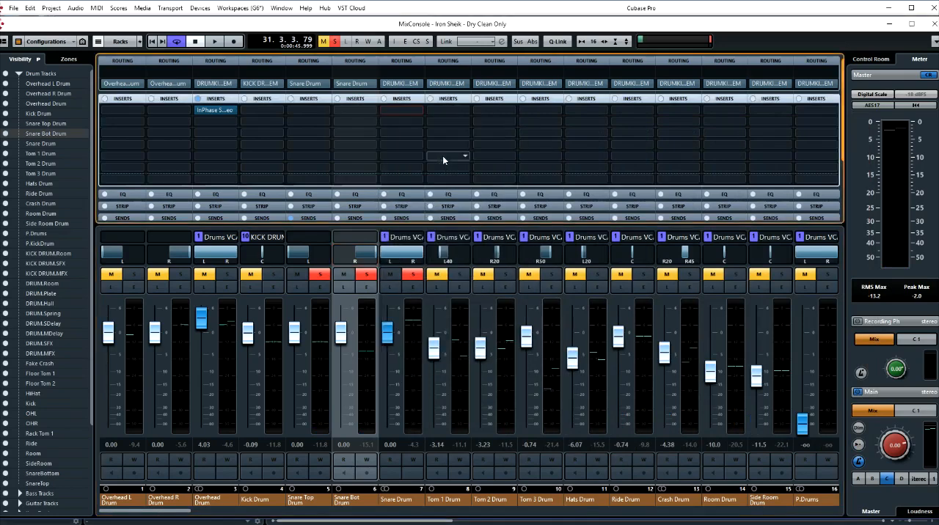
ctrl+click(360, 257)
ctrl+click(304, 255)
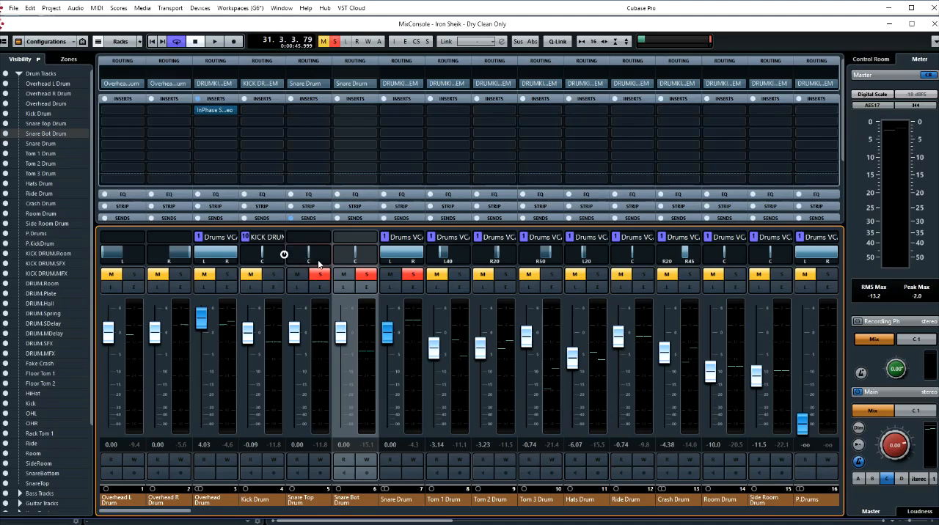
- Insert InPhase Mono in the first insert slot of Snare Top Drum and activate its side-chain
click(324, 110)
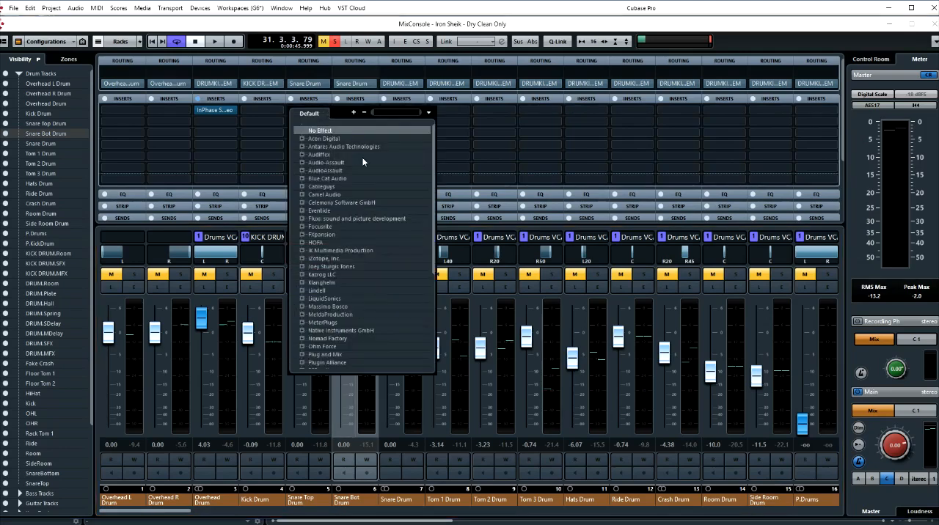
text(inp)
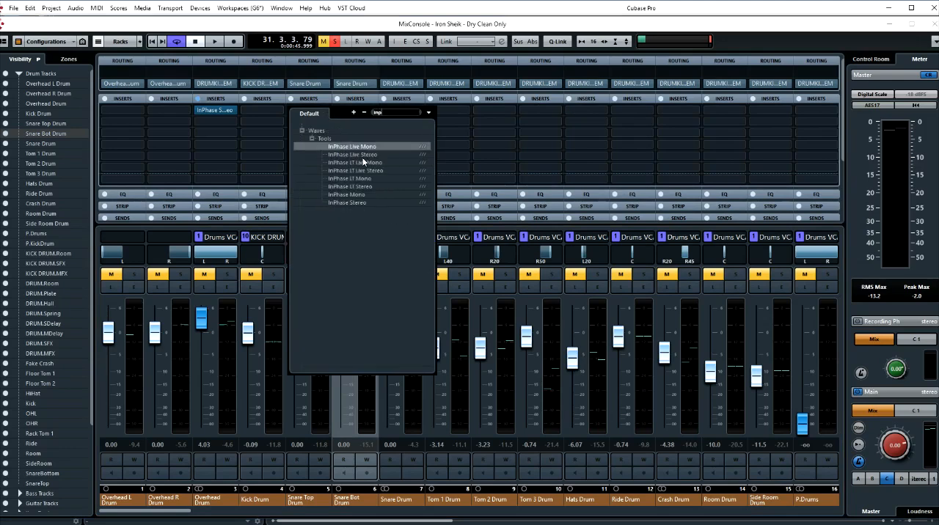
text(ha)
click(360, 194)
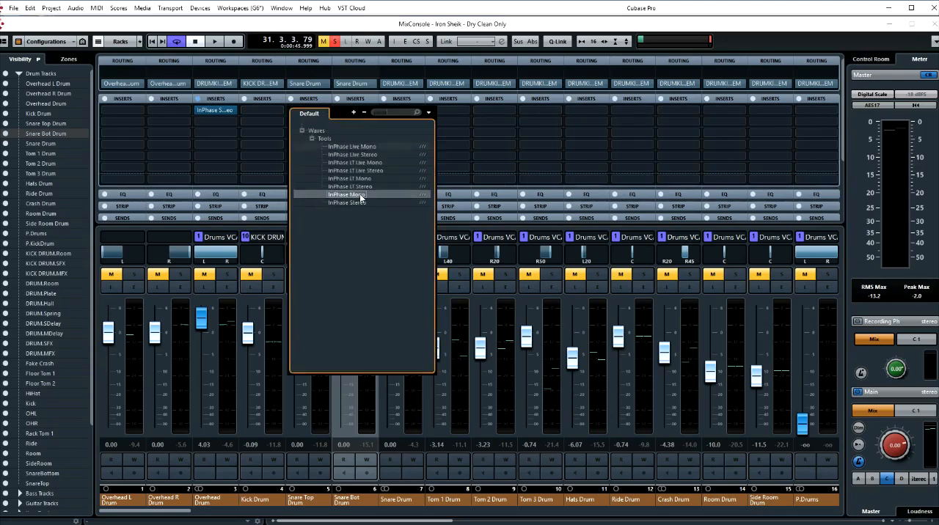
drag(380, 98, 440, 106)
click(484, 115)
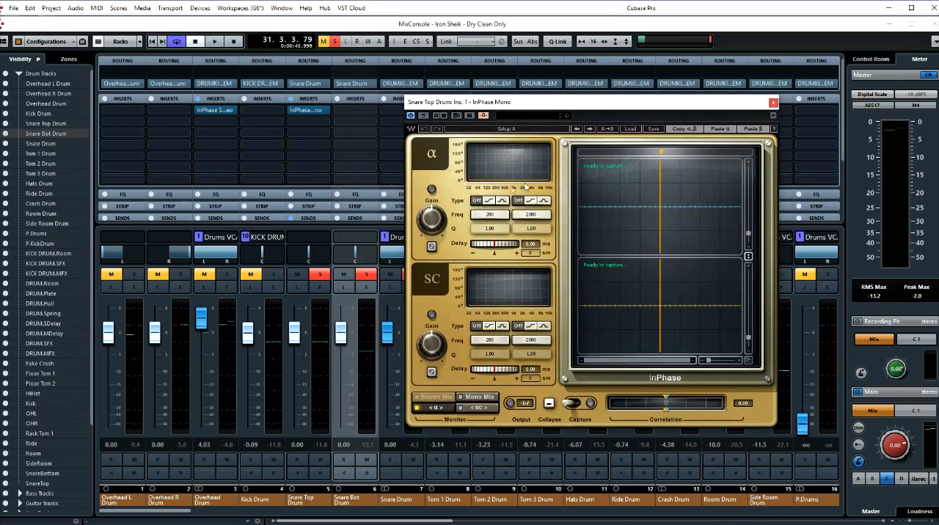
- Remove the send to the Overhead InPhase side-chain from the Snare Top Drum channel
click(355, 99)
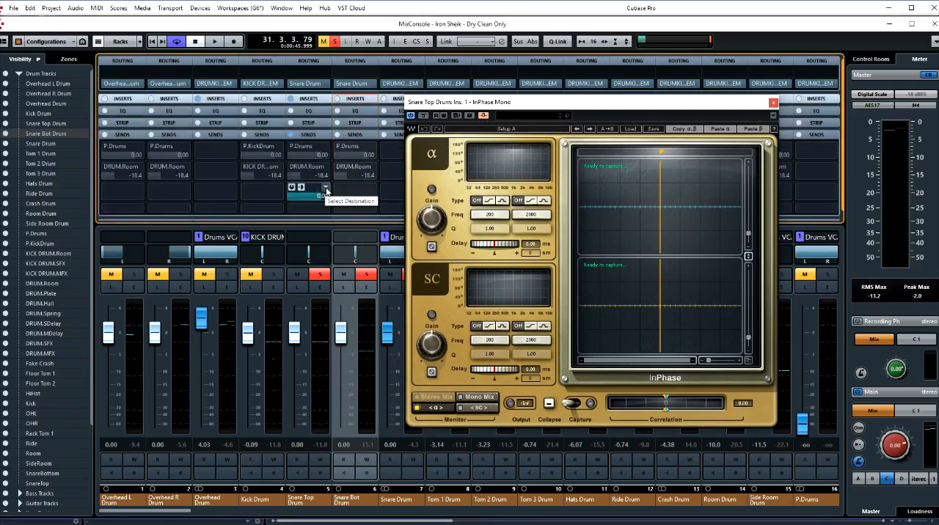
click(326, 190)
scroll(326, 210, down, 5)
key(Escape)
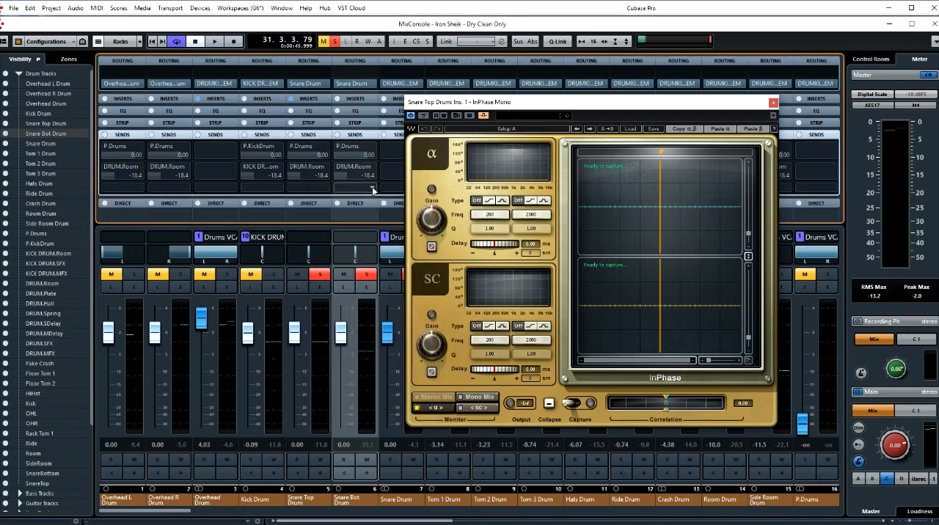
- Route an active Snare Bot Drum send to the Snare Top Drum InPhase Mono side-chain, and lower the Snare Bot Drum fader fully
click(372, 190)
scroll(436, 343, down, 10)
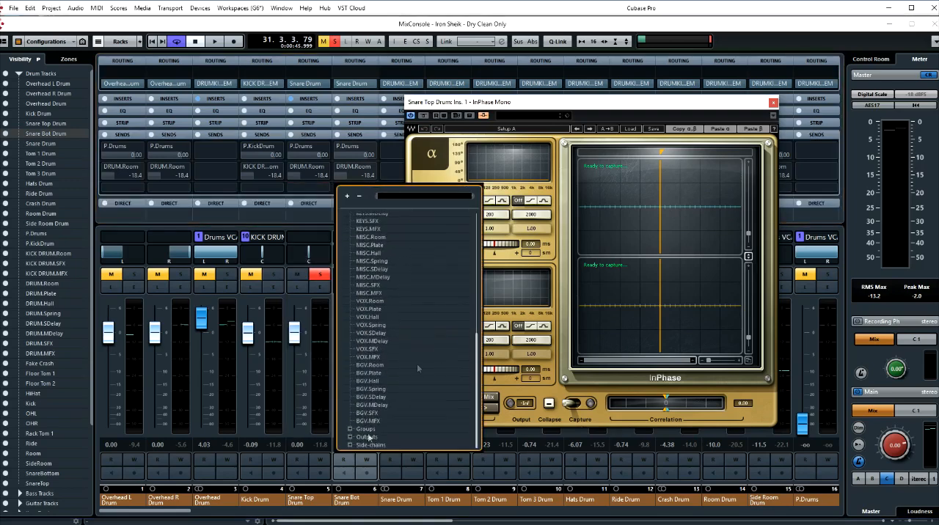
scroll(389, 418, down, 1)
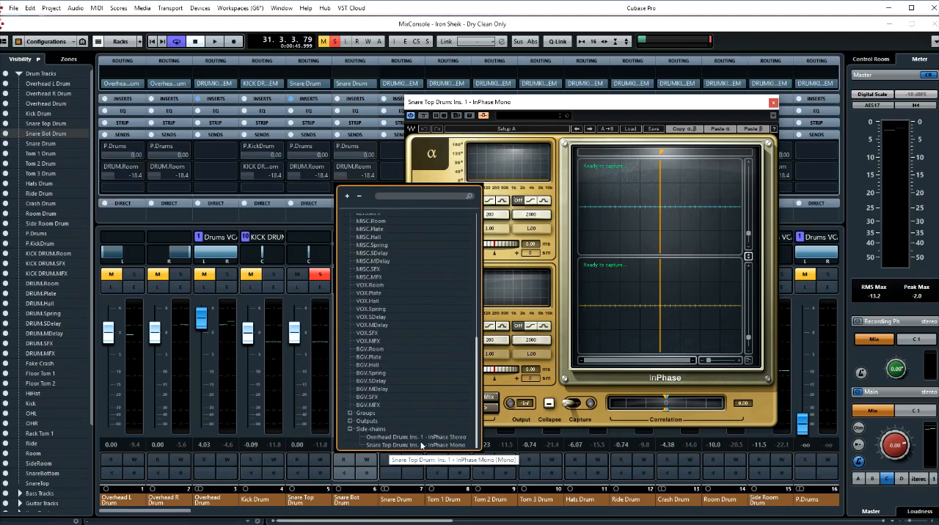
click(420, 445)
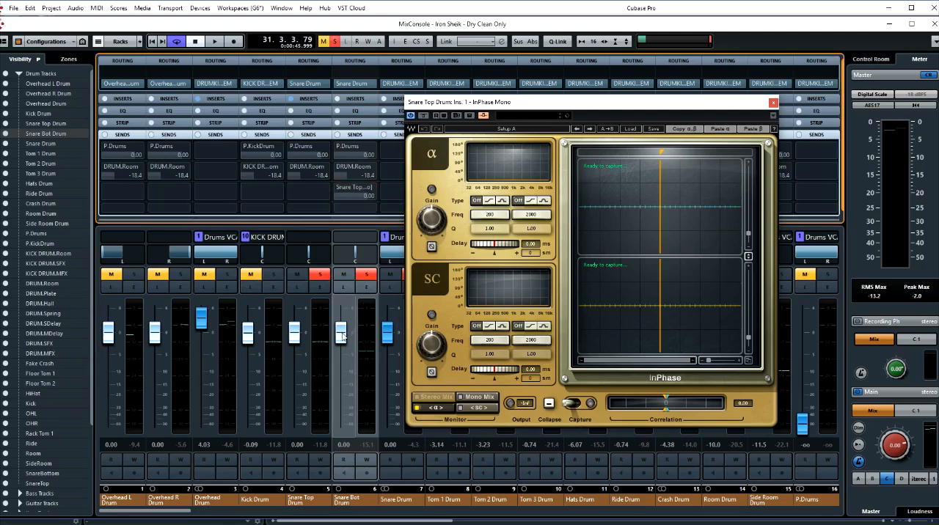
drag(342, 336, 346, 436)
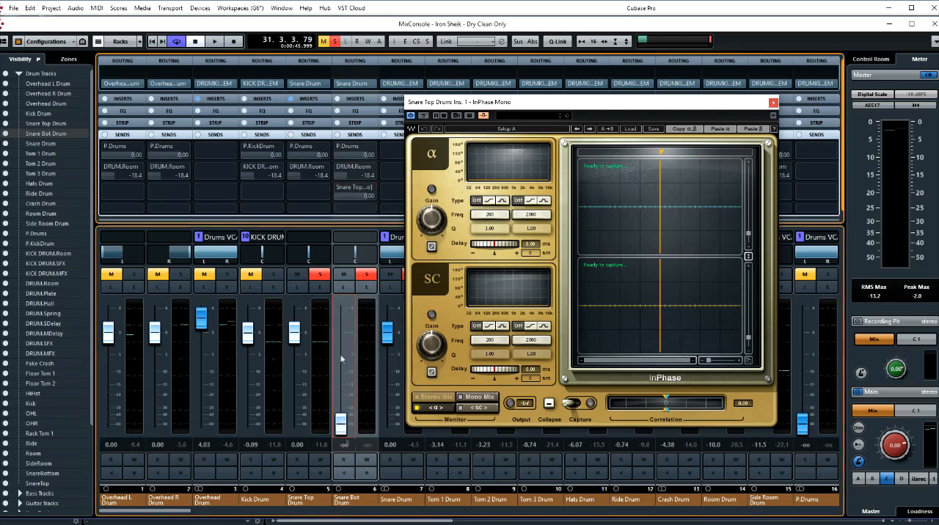
click(338, 187)
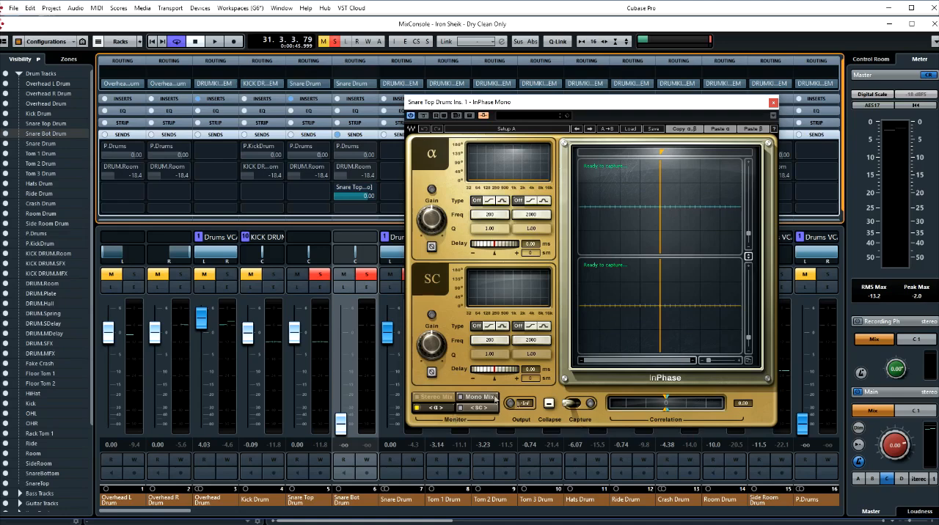
- Capture the snare top and side-chained snare bottom signals in InPhase Mono during playback
drag(444, 105, 484, 107)
click(612, 410)
key(space)
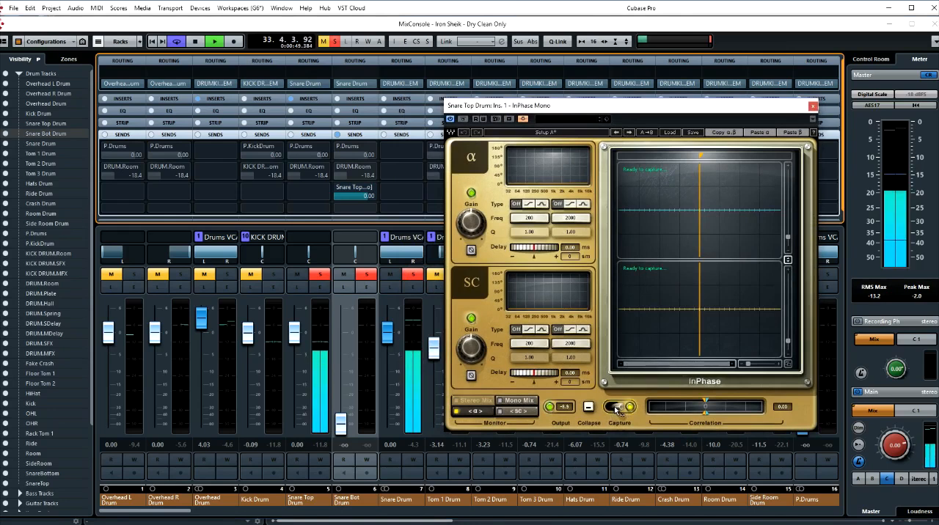
key(space)
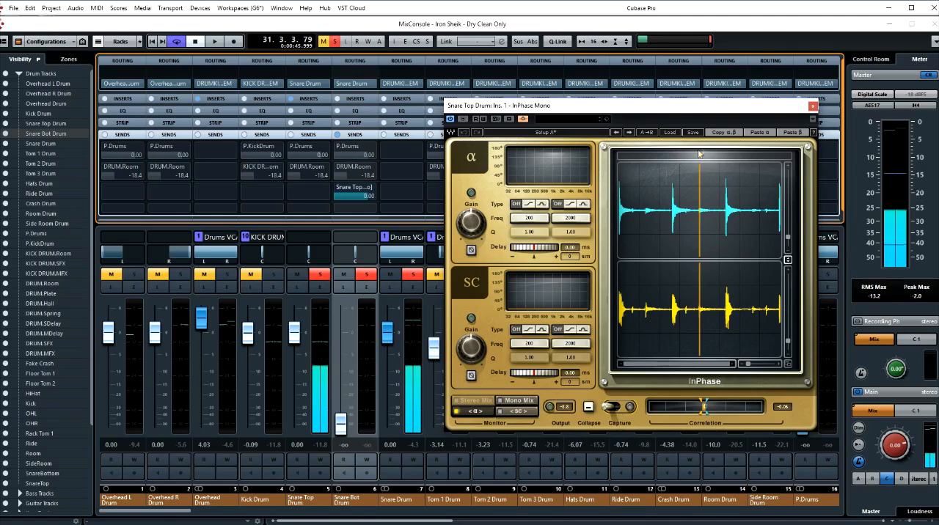
- Zoom the captured InPhase waveforms in on a snare hit and align the marker with the start of its transient
mouse_move(699, 154)
mouse_down()
mouse_move(734, 156)
mouse_move(726, 156)
mouse_up()
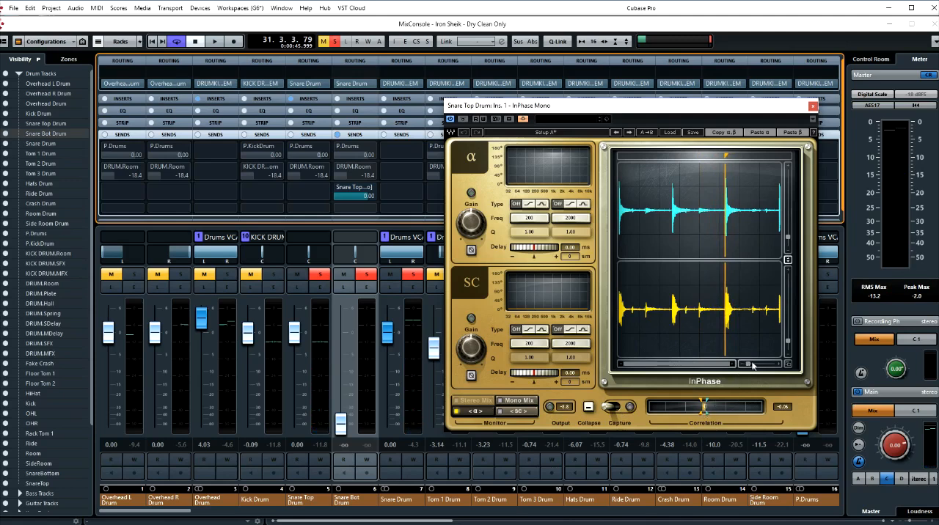
drag(748, 366, 766, 367)
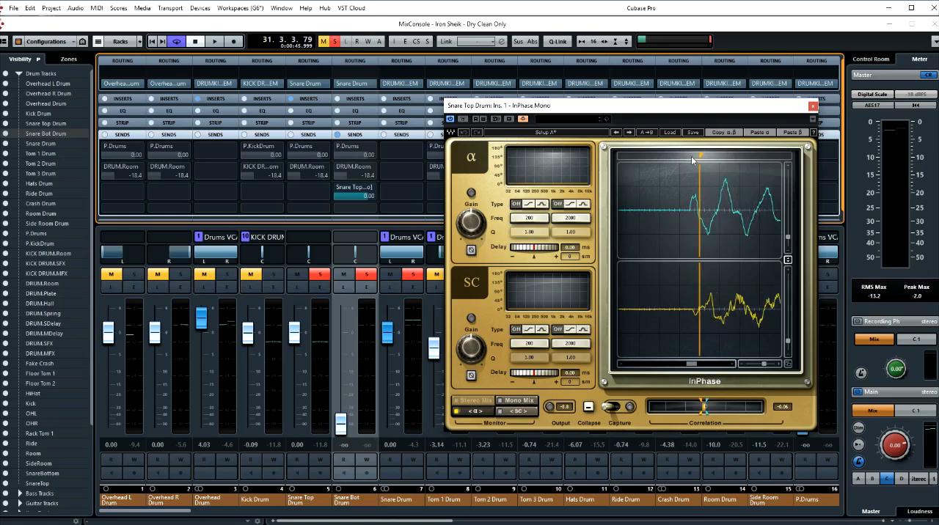
drag(698, 156, 690, 155)
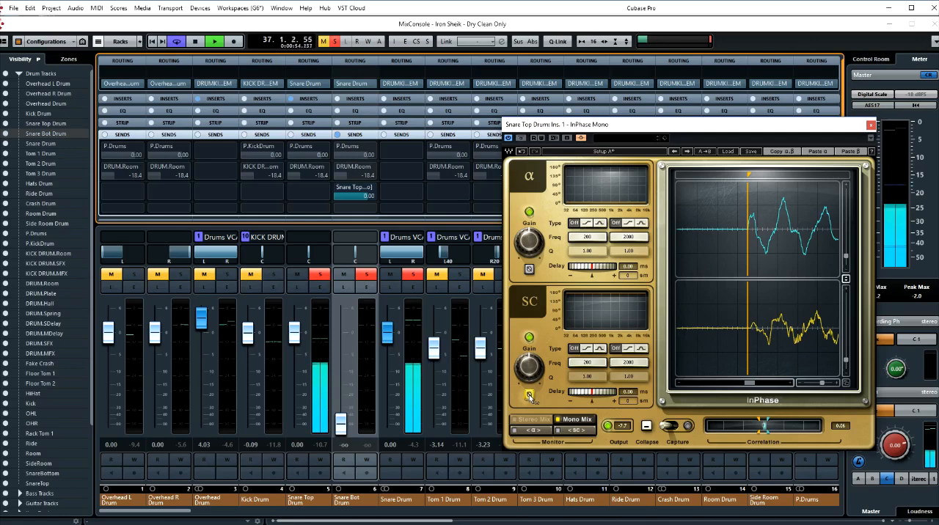
- Compare the side-chained snare bottom with normal and inverted phase, keep it inverted, and close the InPhase Mono window
click(529, 396)
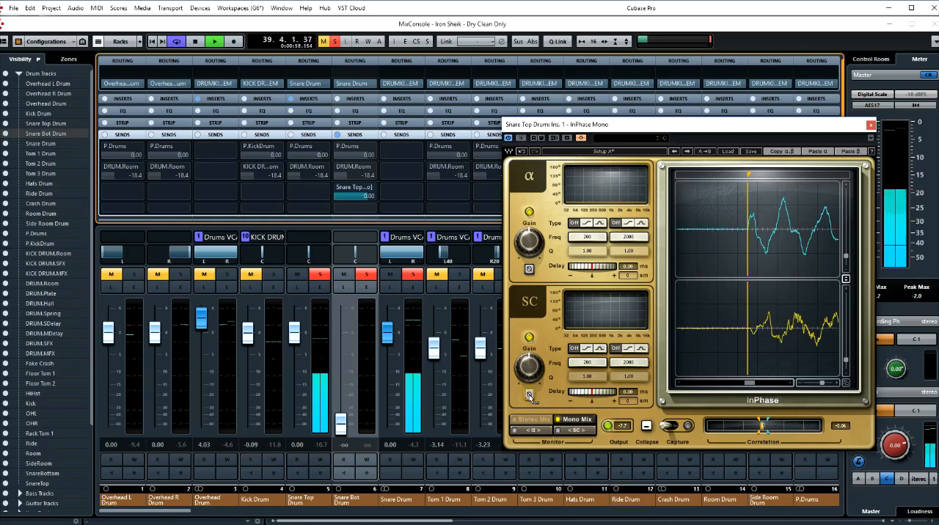
click(529, 395)
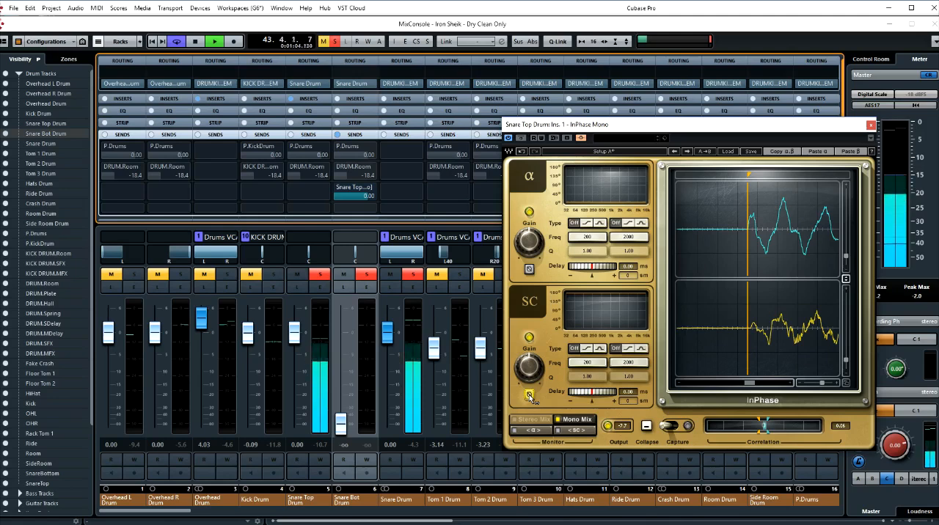
click(529, 394)
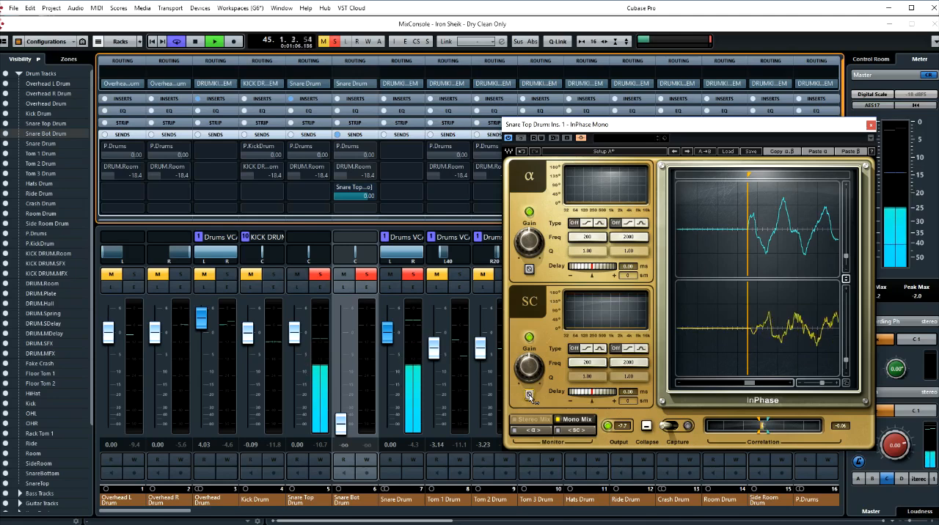
click(529, 394)
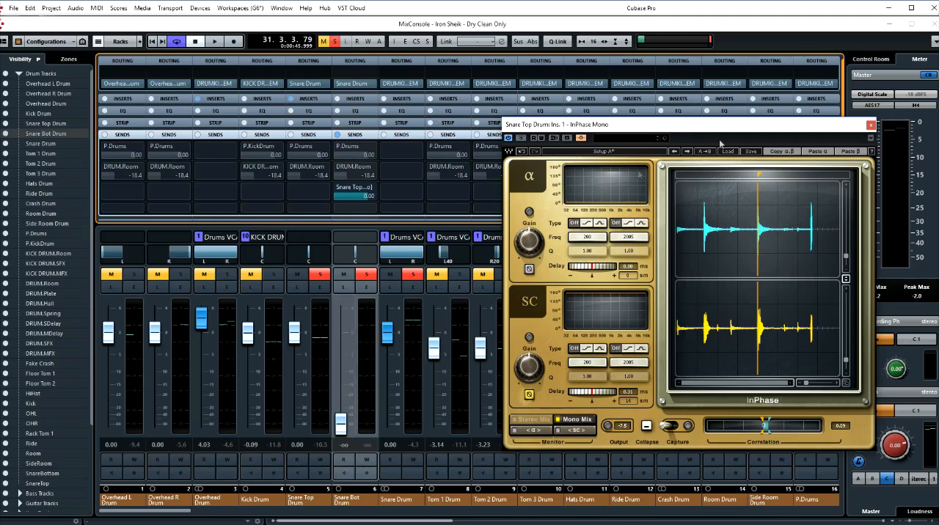
click(870, 125)
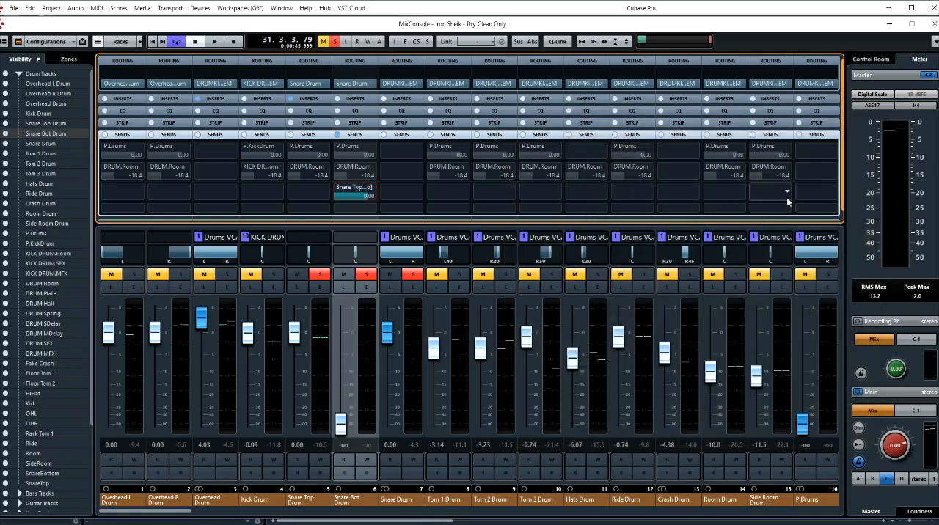
- Process the SnareBottom event offline with InPhase Mono, pasting the copied side-chain settings with inverted phase and a 0.31 ms delay
key(F3)
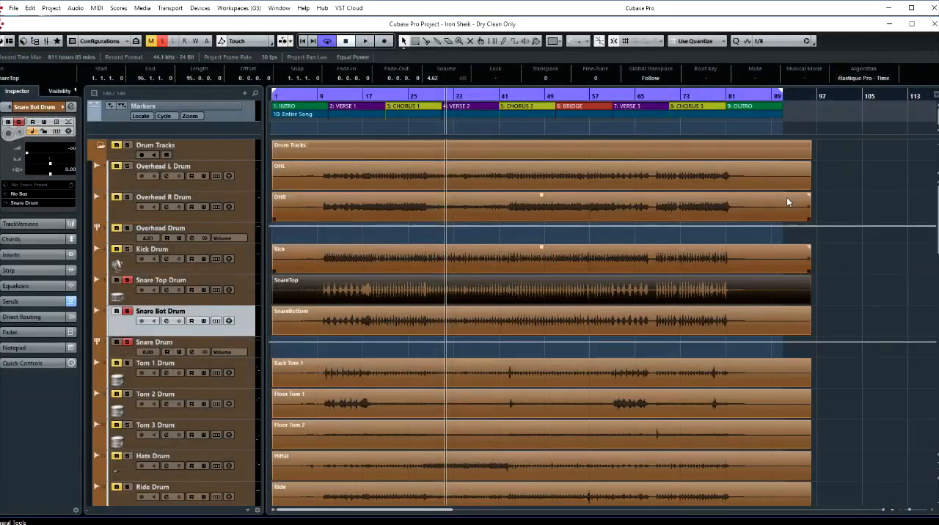
click(435, 328)
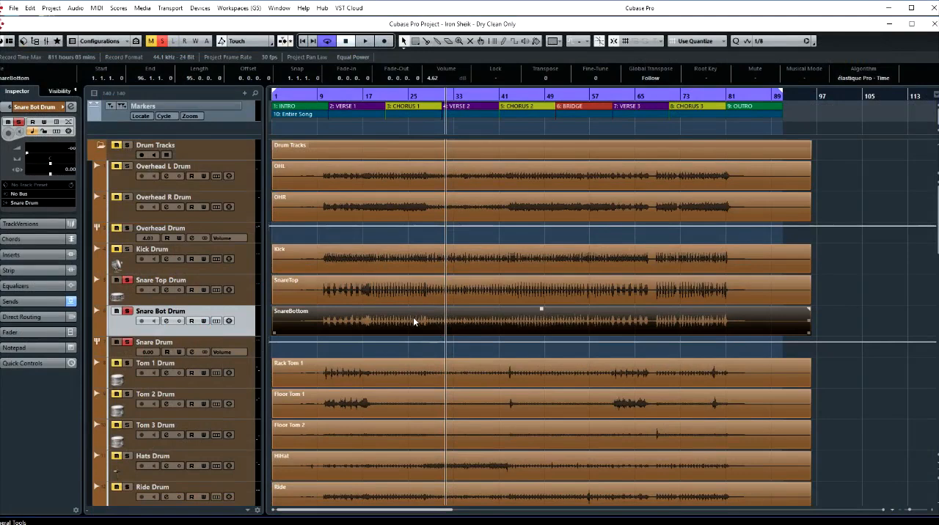
right_click(413, 317)
mouse_move(433, 440)
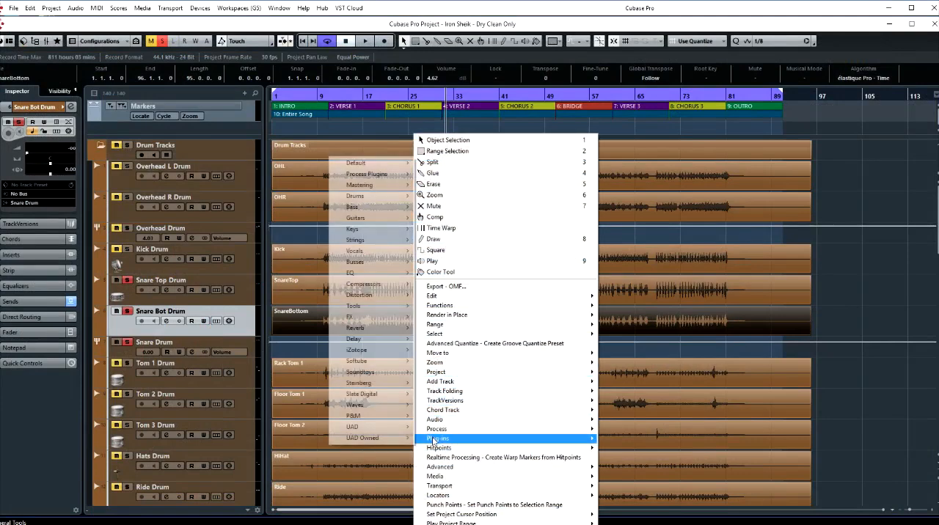
mouse_move(365, 174)
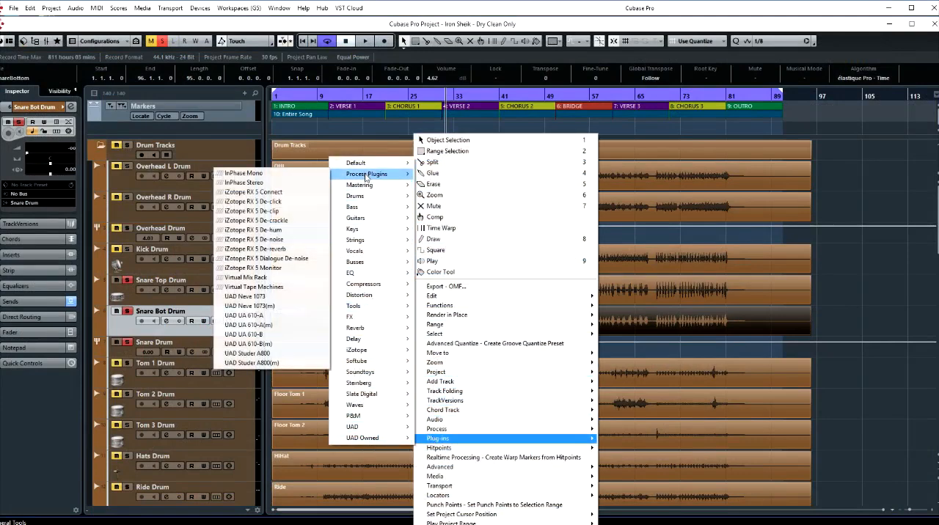
click(301, 174)
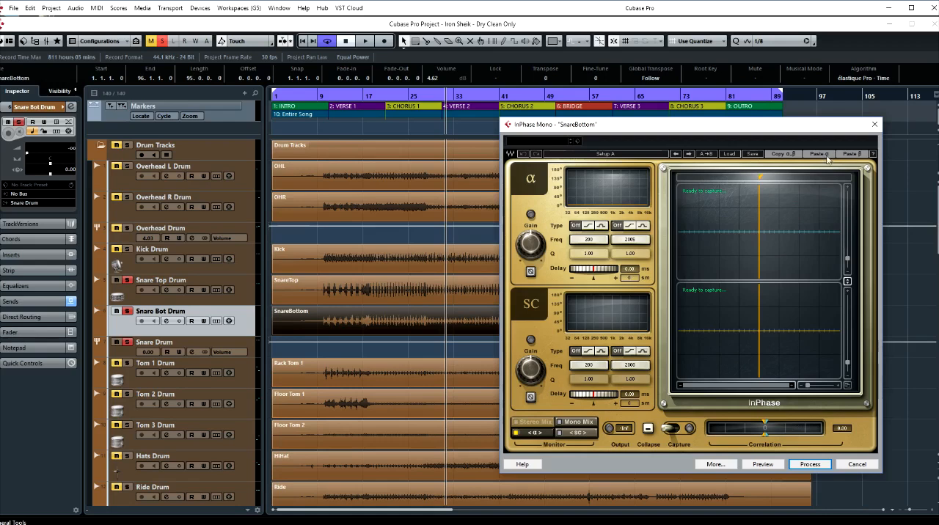
click(855, 155)
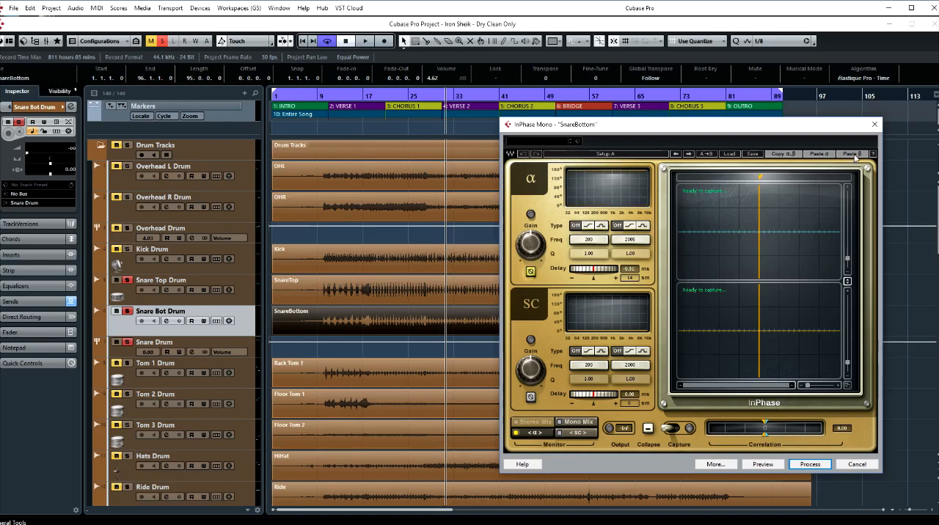
click(808, 464)
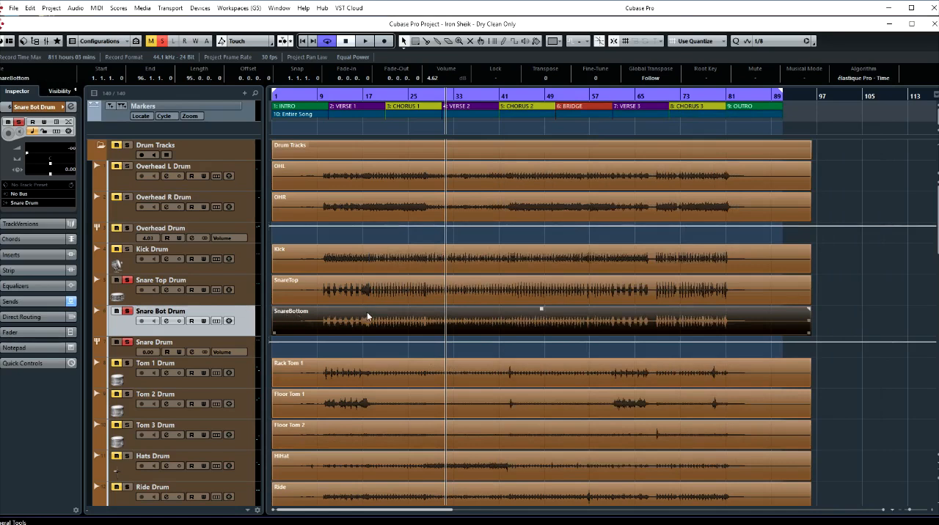
- Bypass the InPhase Mono insert on the Snare Top Drum channel in the MixConsole and show the sends again
key(F3)
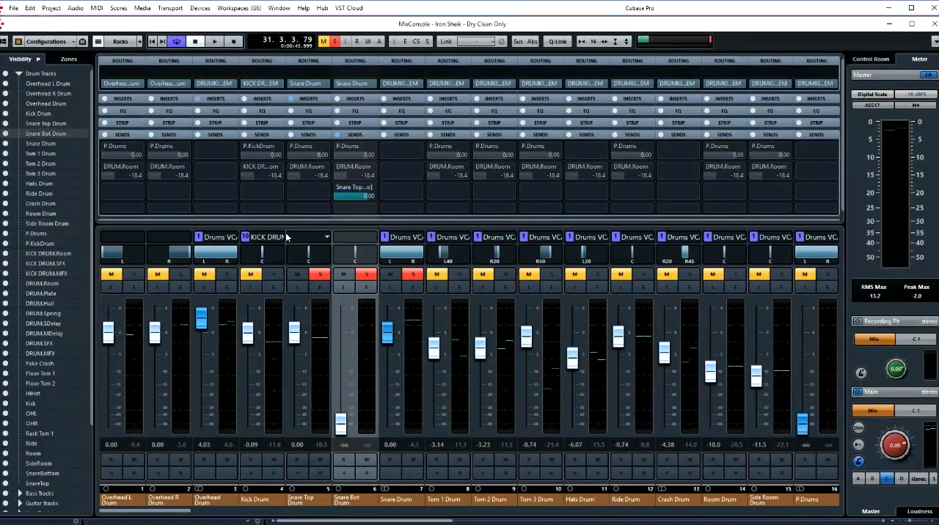
click(314, 100)
drag(291, 110, 291, 109)
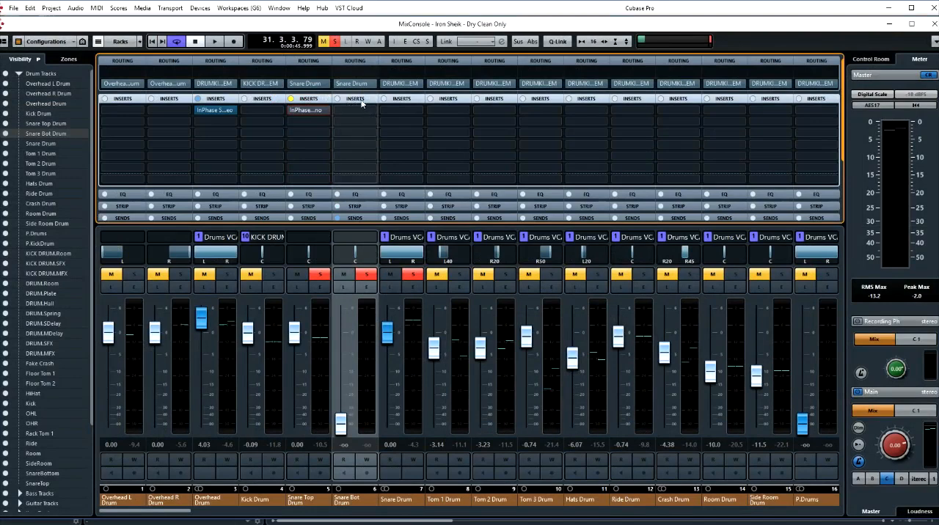
click(327, 101)
click(318, 101)
click(317, 100)
- Raise the Snare Bot Drum fader to -0.72 and play back both snare channels
key(space)
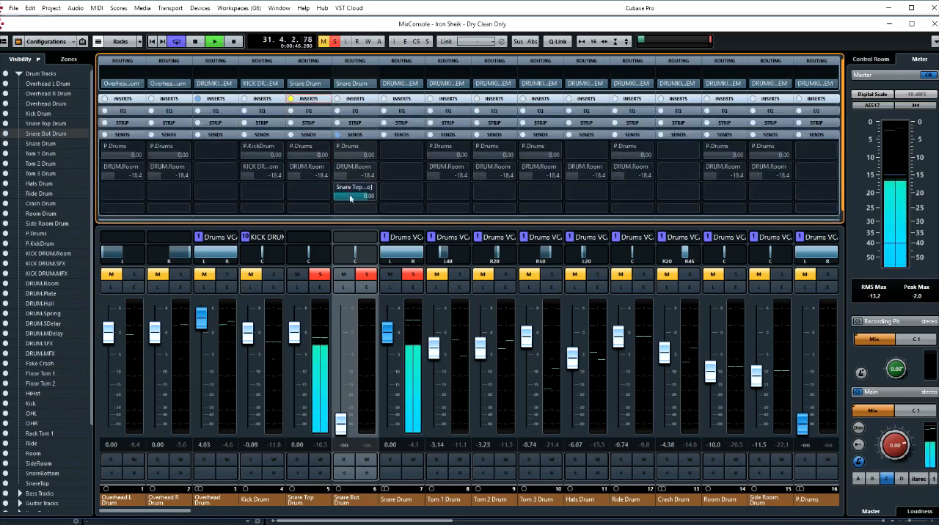
key(space)
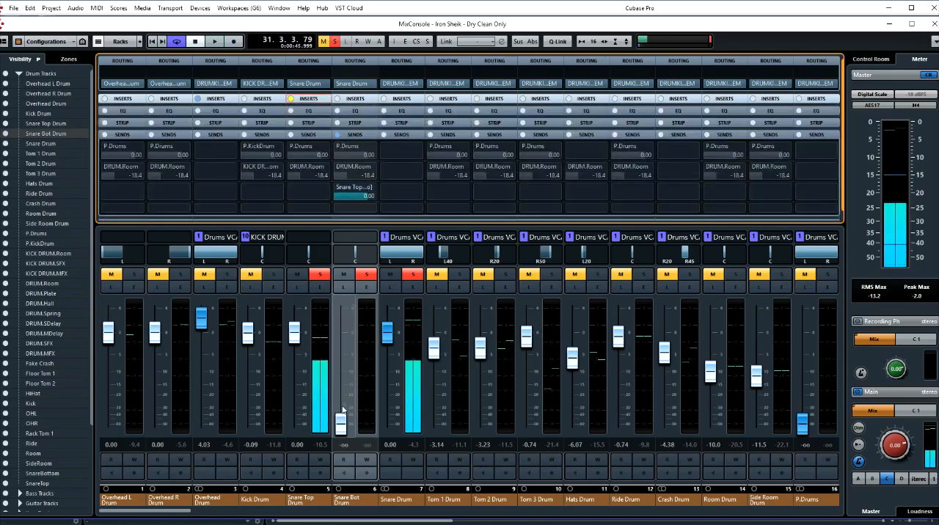
drag(340, 423, 341, 341)
key(space)
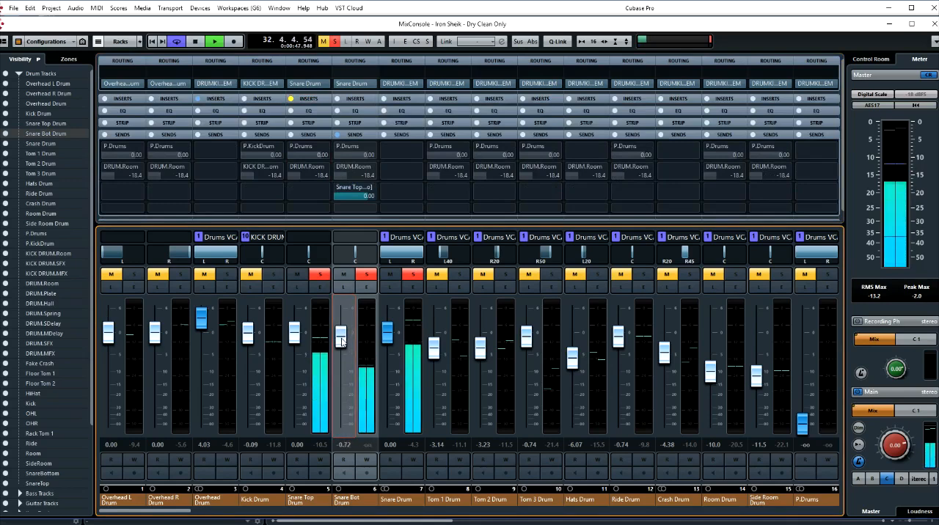
- Remove the Snare Bot Drum send to the Snare Top Drum InPhase Mono side-chain
click(372, 190)
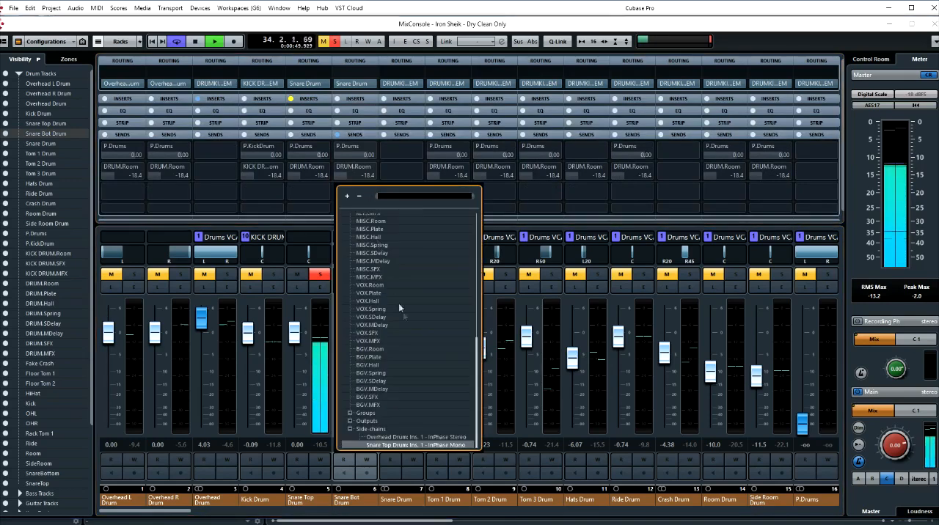
key(Escape)
key(Escape)
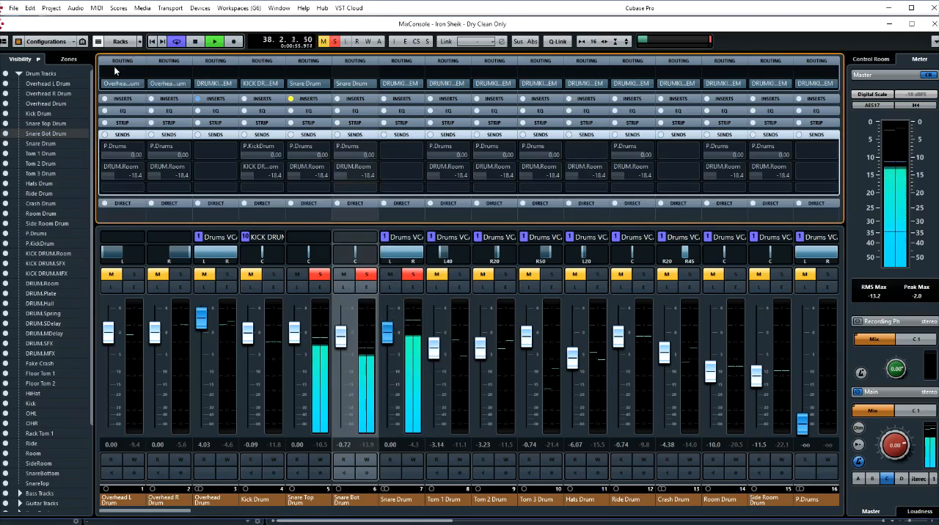
- Undo and redo the InPhase Mono processing during playback to compare the snare sound before and after, and stop playback
click(30, 8)
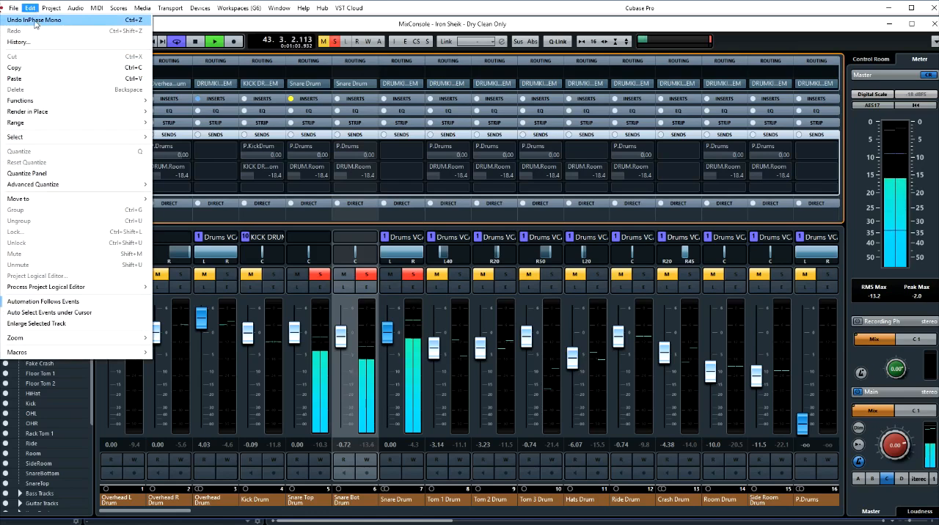
click(34, 20)
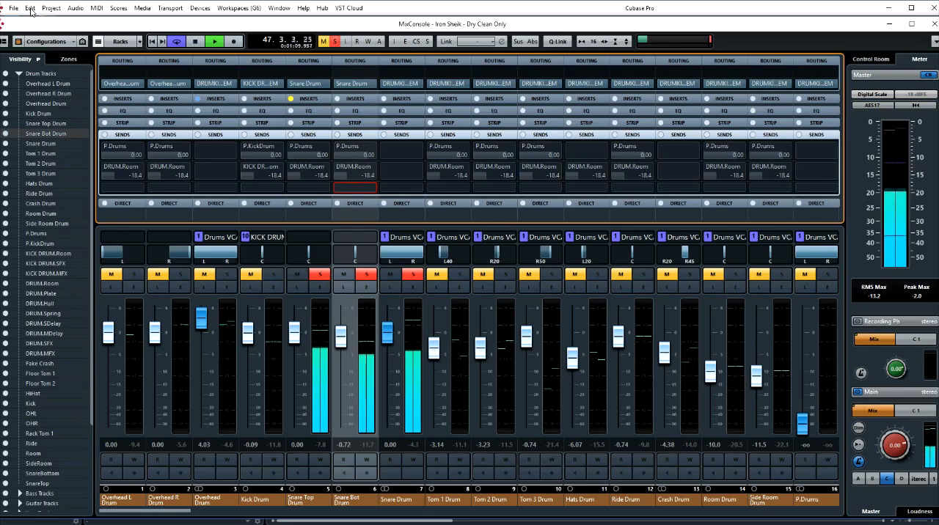
click(31, 9)
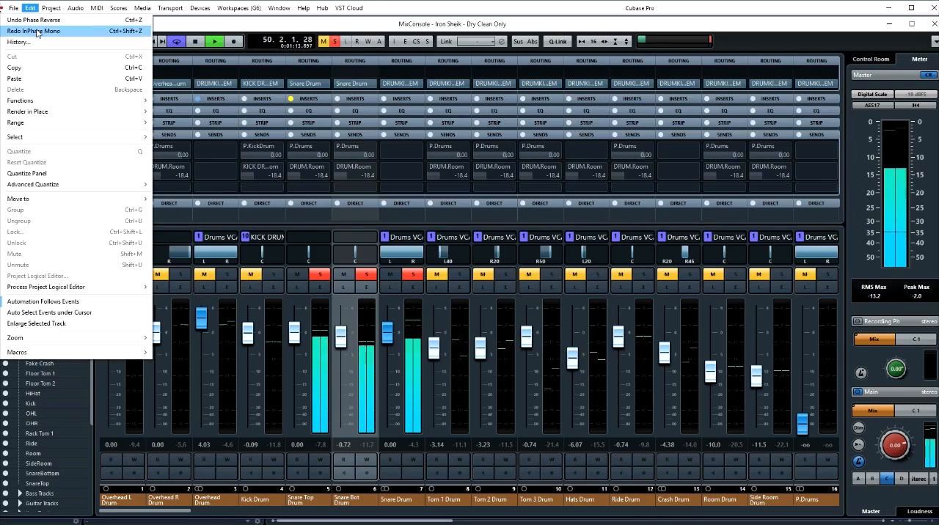
click(35, 32)
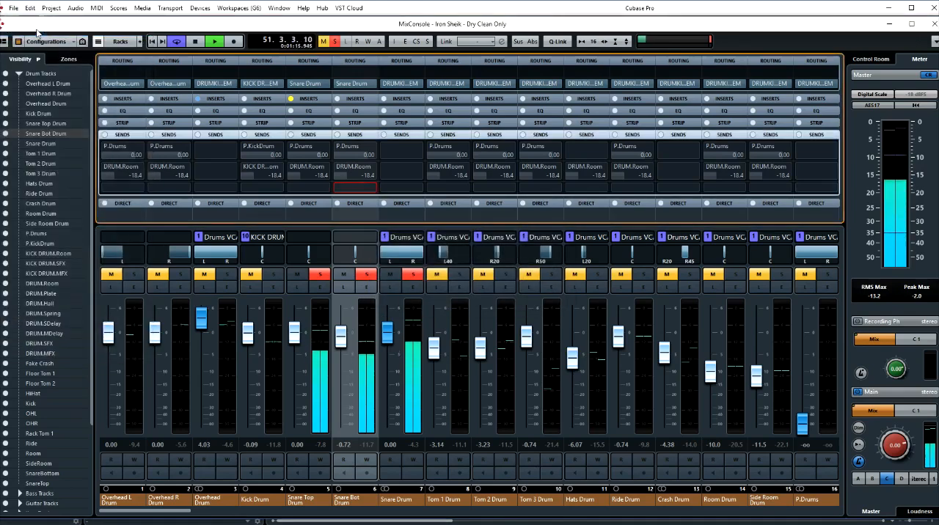
click(36, 33)
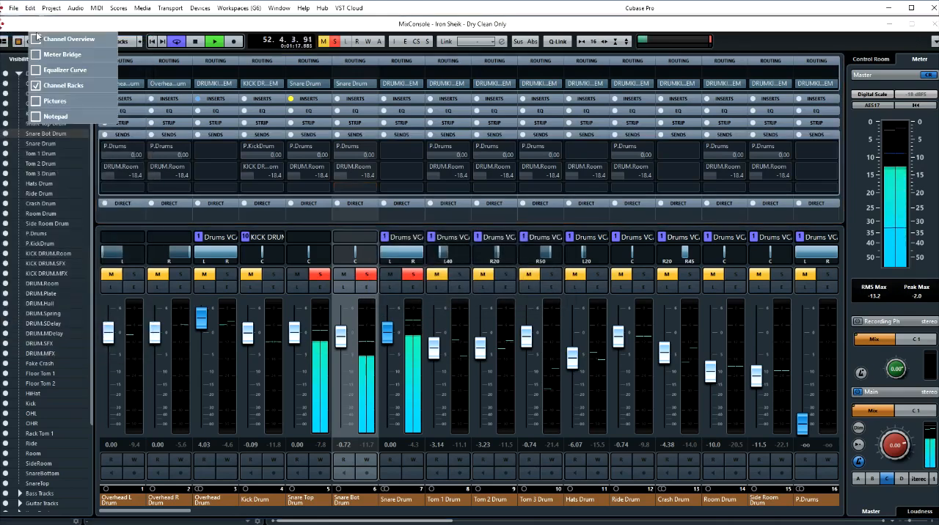
click(67, 28)
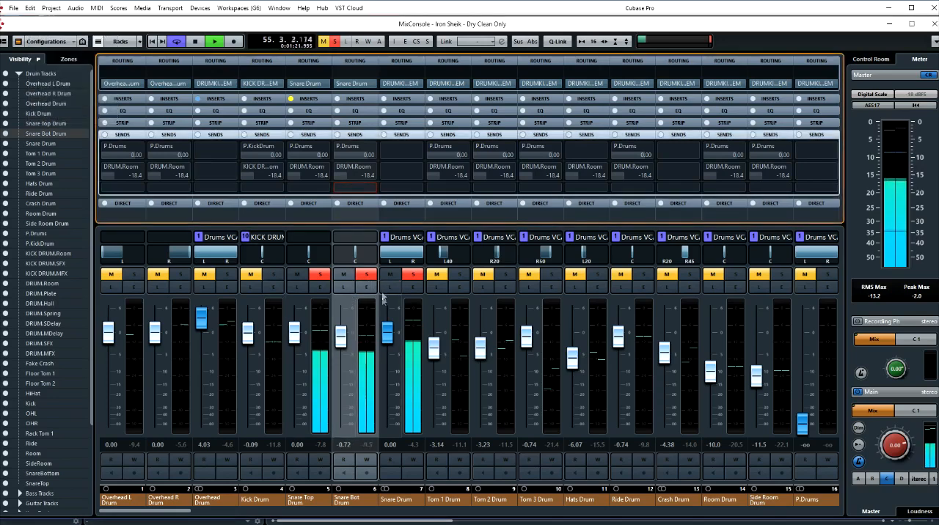
key(space)
- Solo the Kick Drum and Overhead Drum channels and bypass the Overhead Drum's InPhase Stereo insert for playback of the combined drums
click(272, 276)
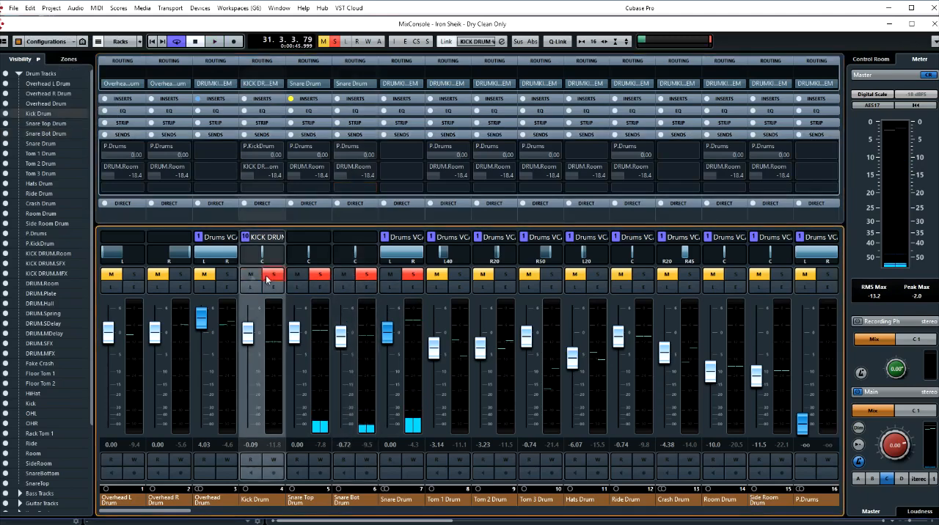
click(227, 275)
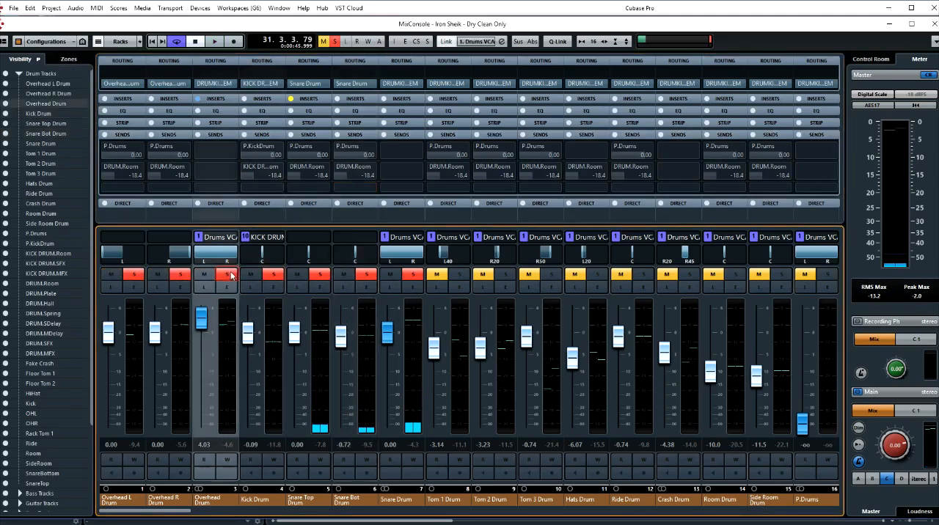
click(306, 99)
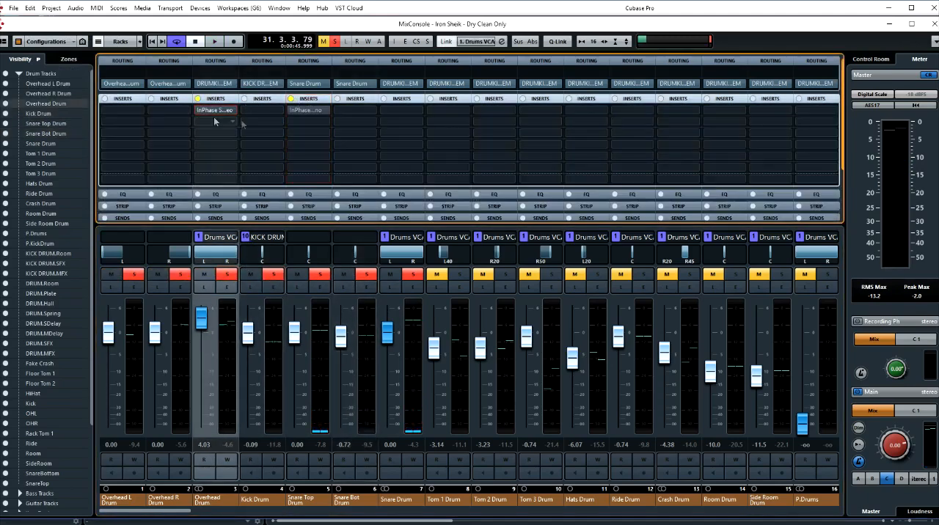
click(308, 218)
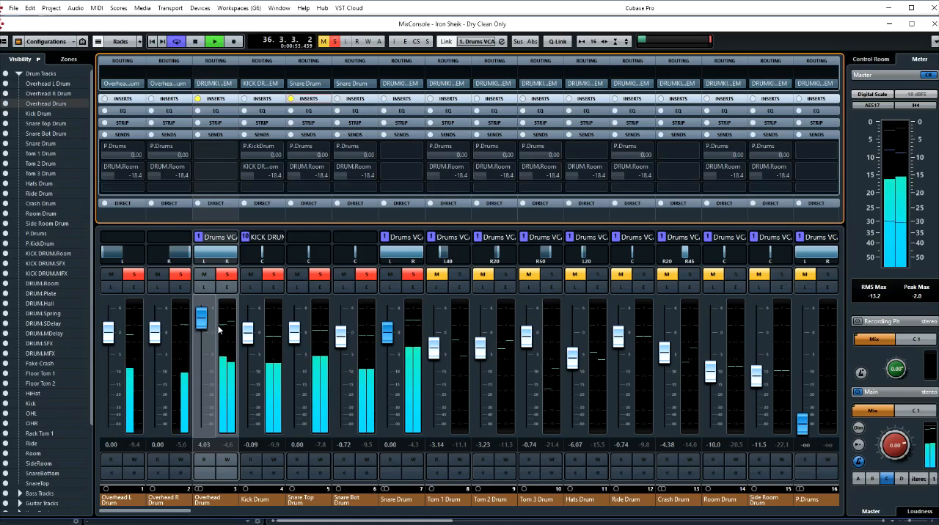
key(space)
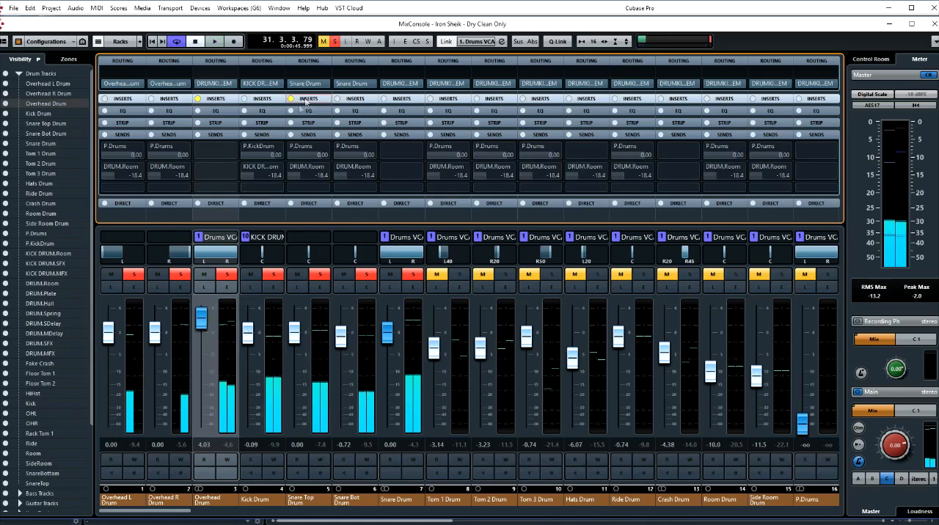
- Remove the InPhase Mono insert from the Snare Top Drum channel
click(308, 101)
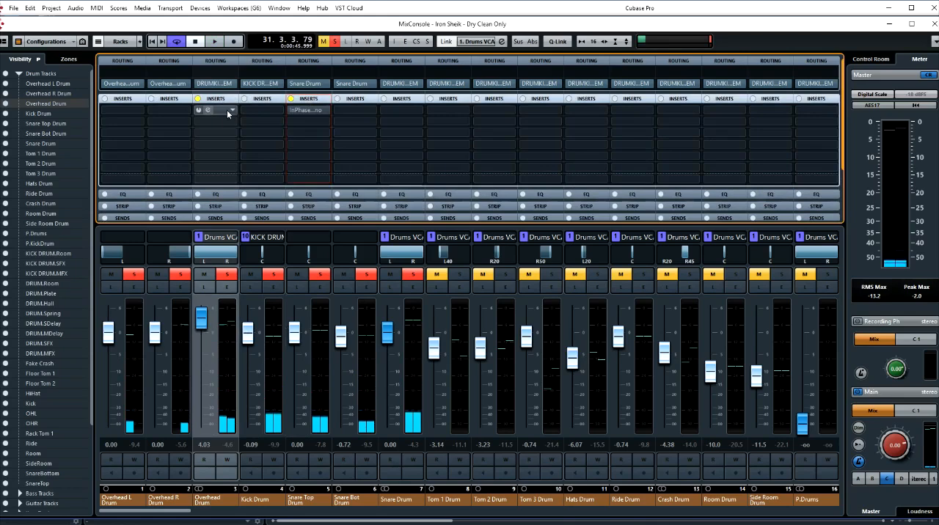
click(324, 110)
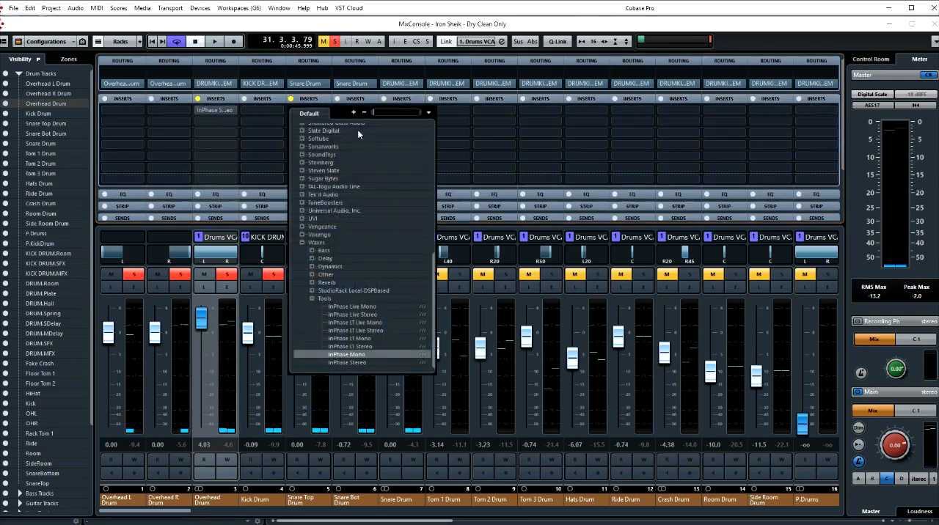
scroll(374, 152, up, 10)
click(374, 150)
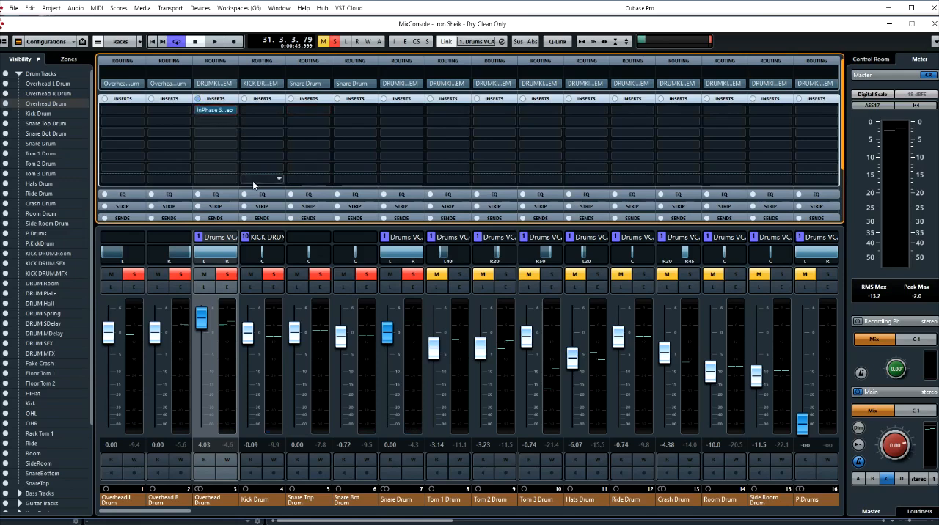
- Swap the kick and snare solos for Tom 1 Drum and capture its hits with the overheads in the Overhead Drum's InPhase Stereo
drag(273, 277, 412, 277)
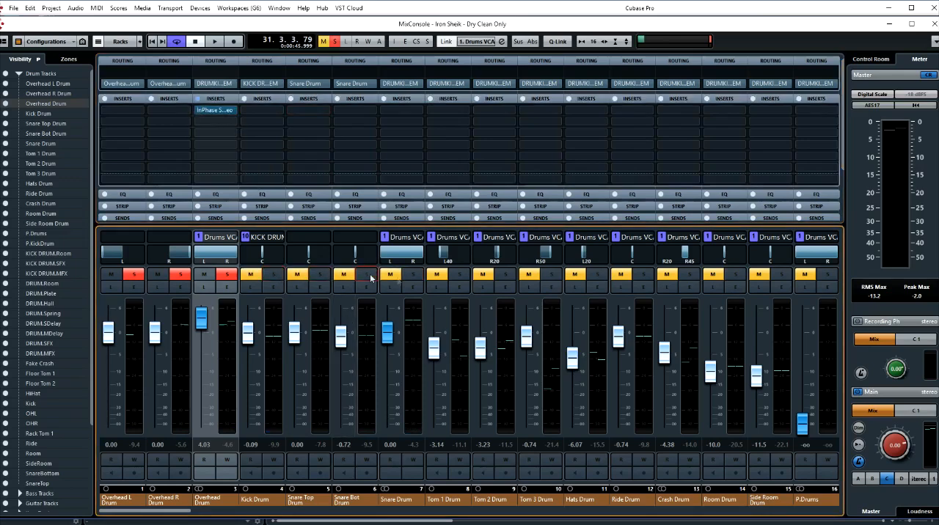
click(462, 276)
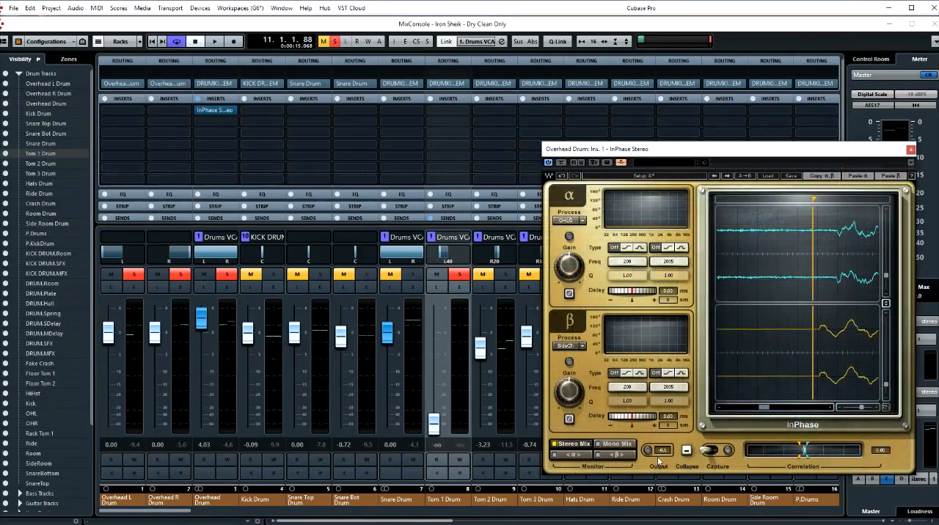
click(718, 453)
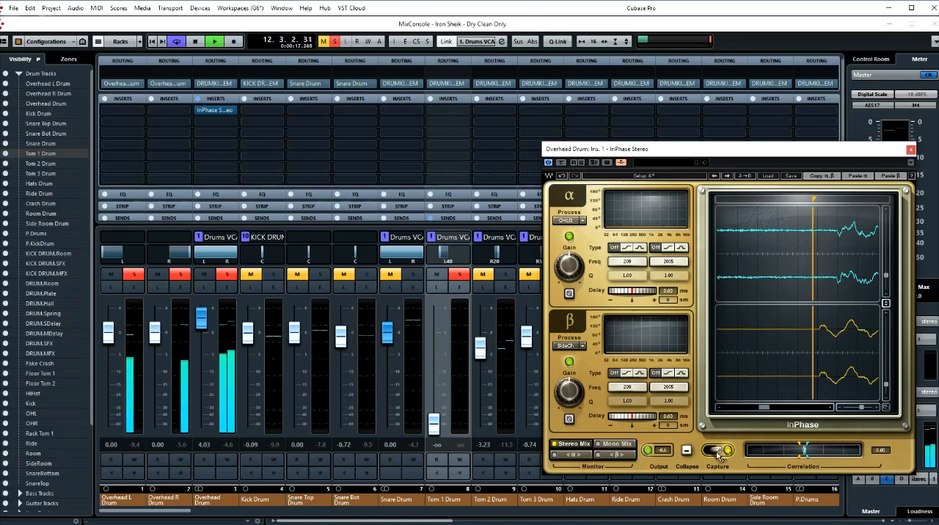
click(718, 453)
key(space)
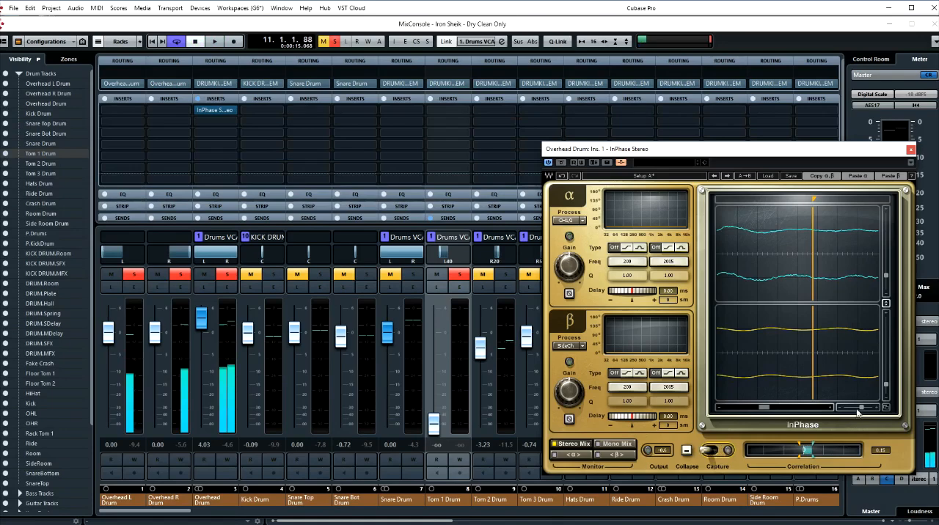
- Place the InPhase locator at the start of a Tom 1 hit in the captured overhead waveform, using a close waveform view
drag(861, 408, 845, 409)
drag(782, 153, 665, 145)
mouse_move(667, 192)
mouse_down()
mouse_move(603, 192)
mouse_move(620, 192)
mouse_up()
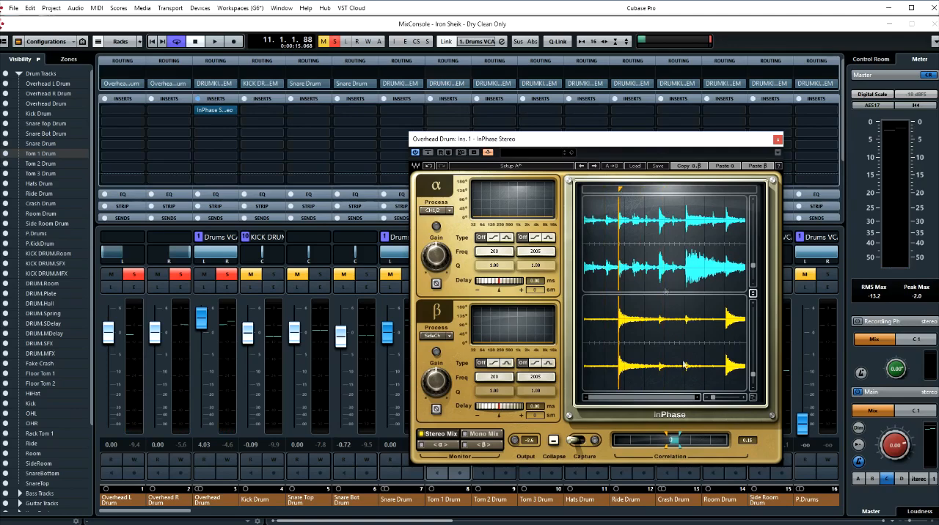
drag(713, 400, 721, 399)
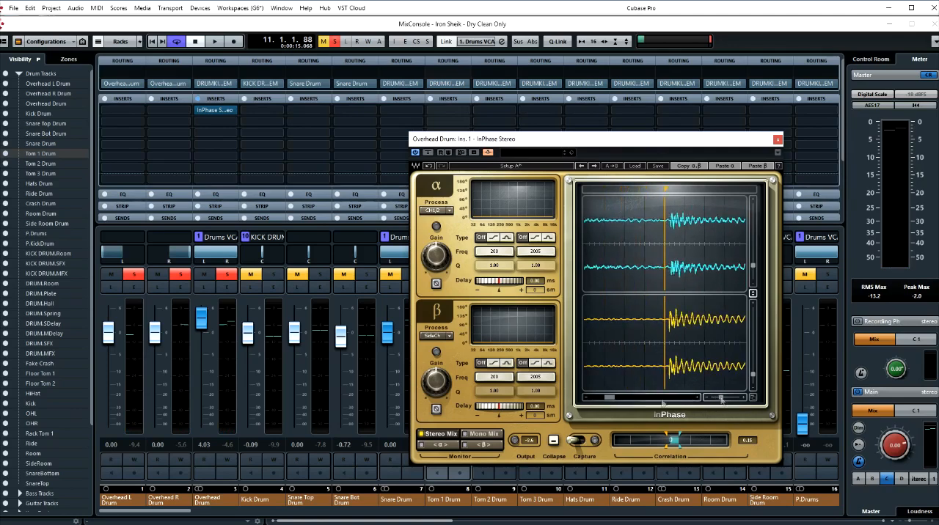
drag(611, 398, 614, 398)
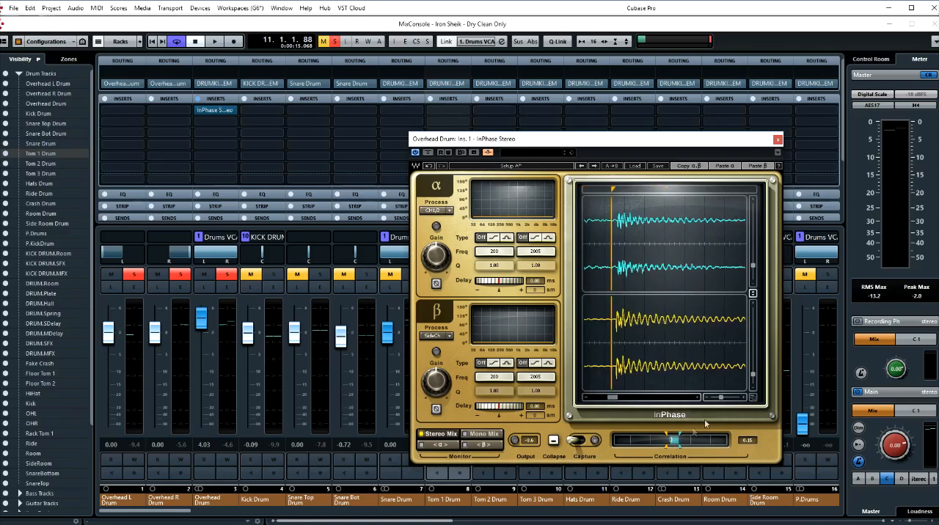
drag(721, 399, 725, 399)
drag(612, 400, 627, 406)
drag(725, 399, 731, 400)
drag(666, 190, 729, 189)
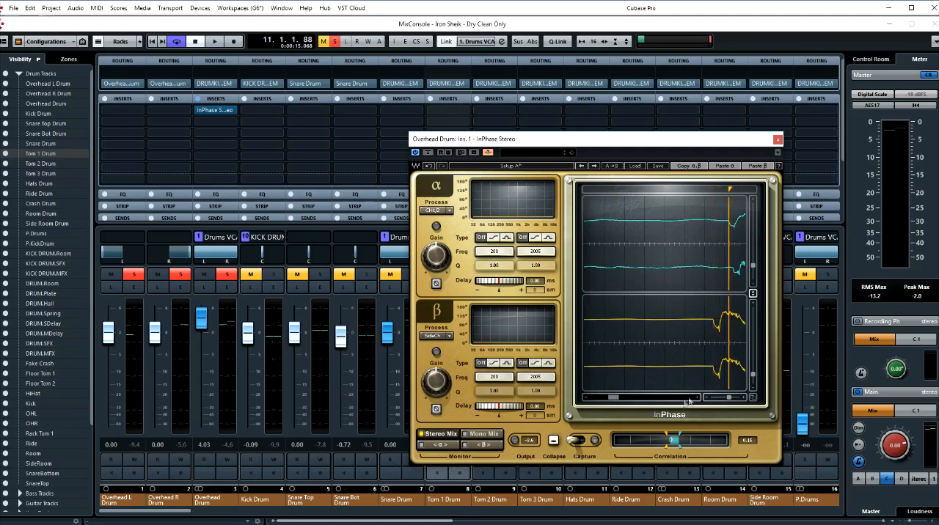
click(698, 400)
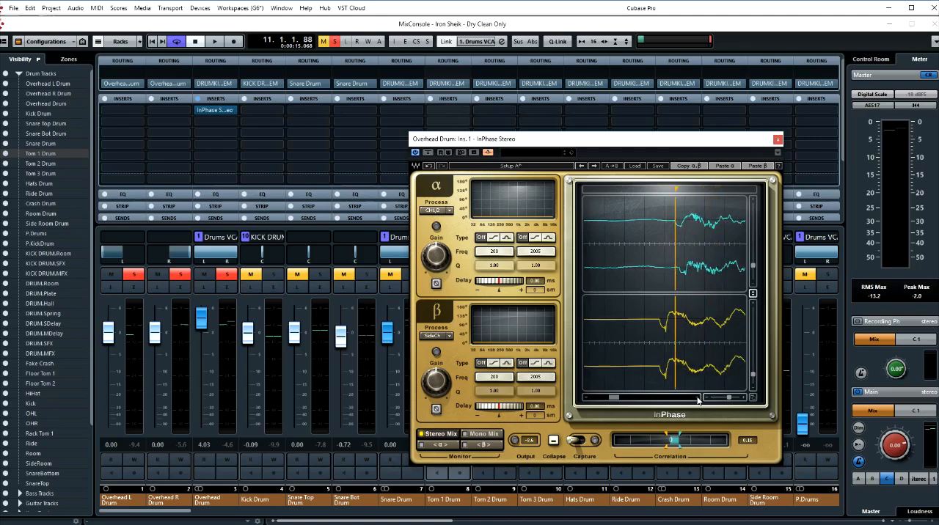
click(697, 399)
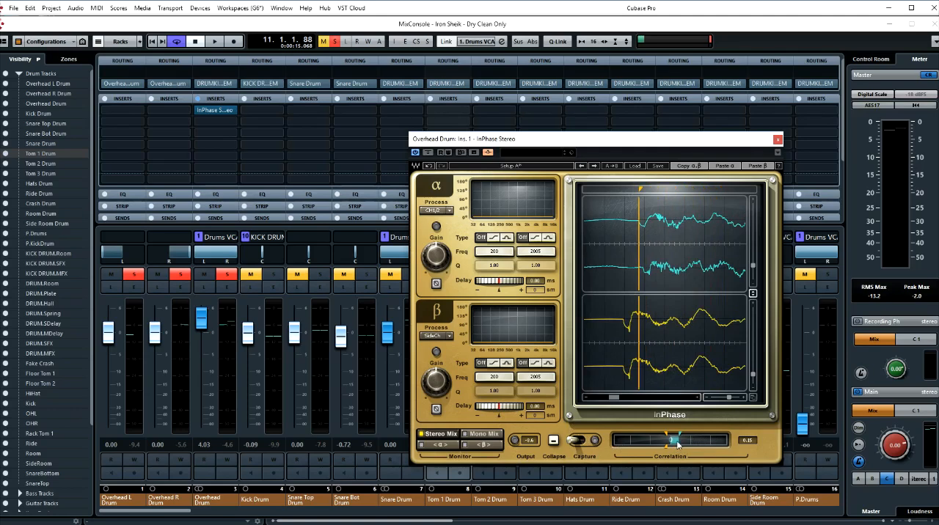
- Try inverting the phase of the β side-chain signal, and restore its original polarity
click(436, 409)
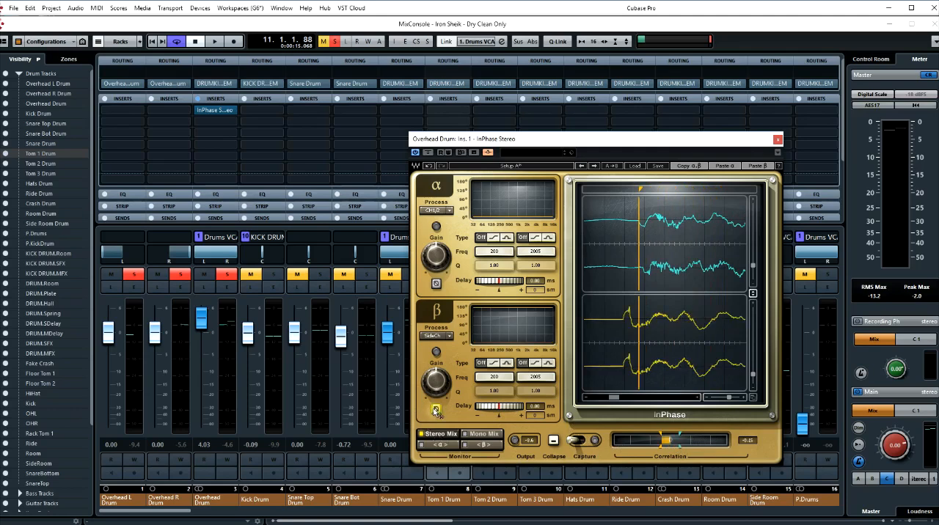
click(435, 410)
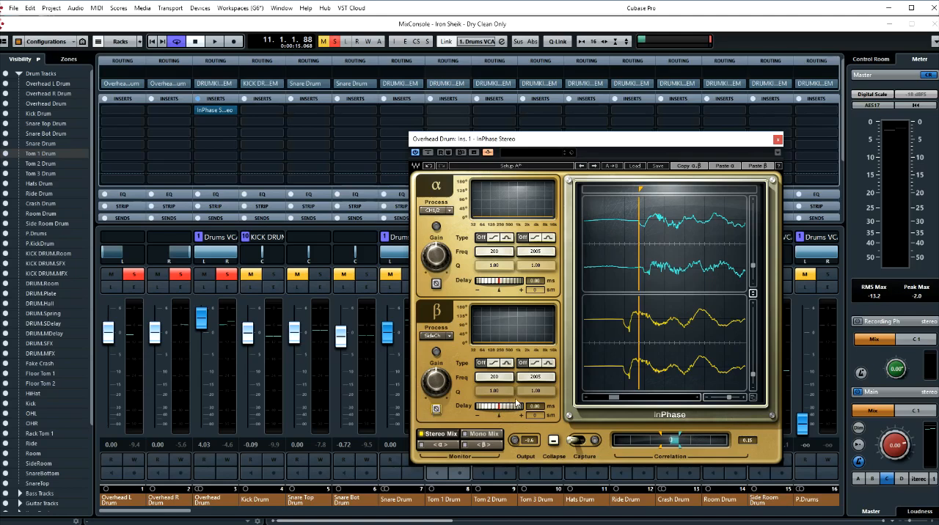
- Set the β side-chain delay to 1.95 ms, lining up the tom's onset with the overheads at the locator
drag(498, 406, 504, 406)
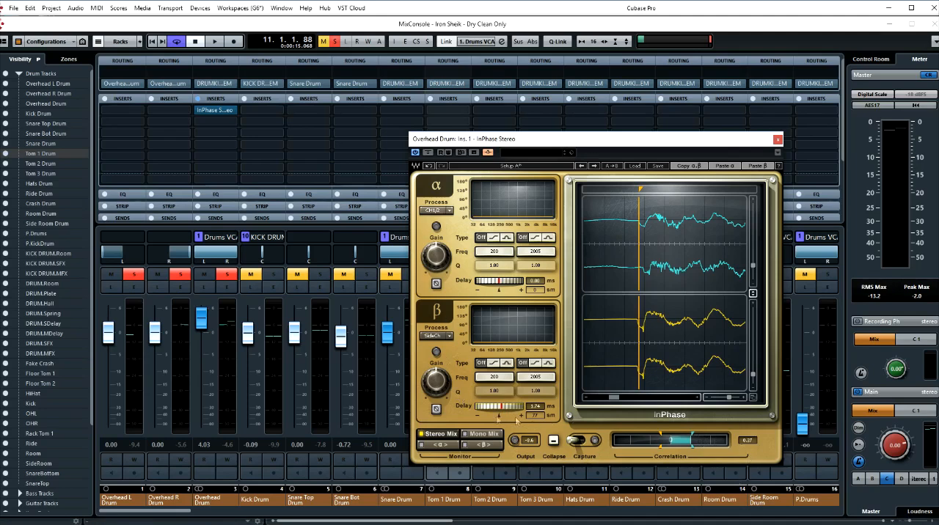
drag(497, 412, 479, 412)
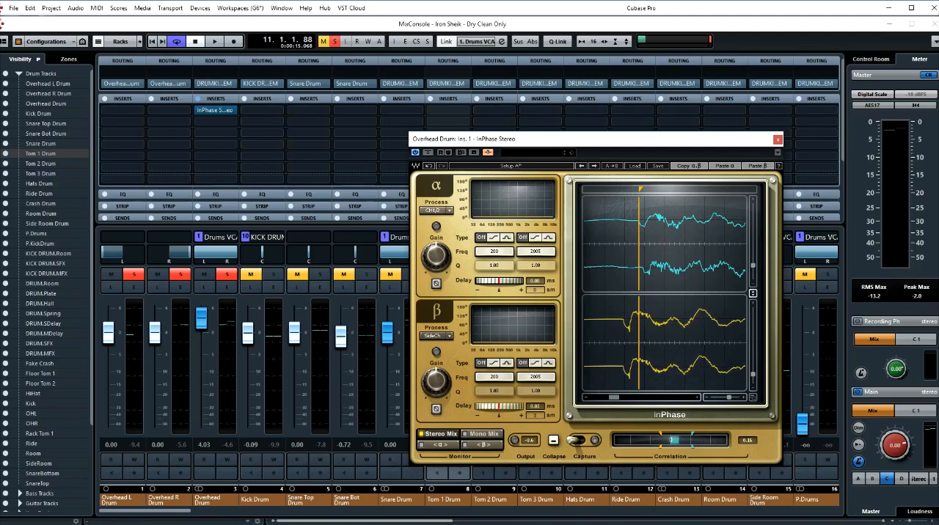
drag(479, 412, 501, 412)
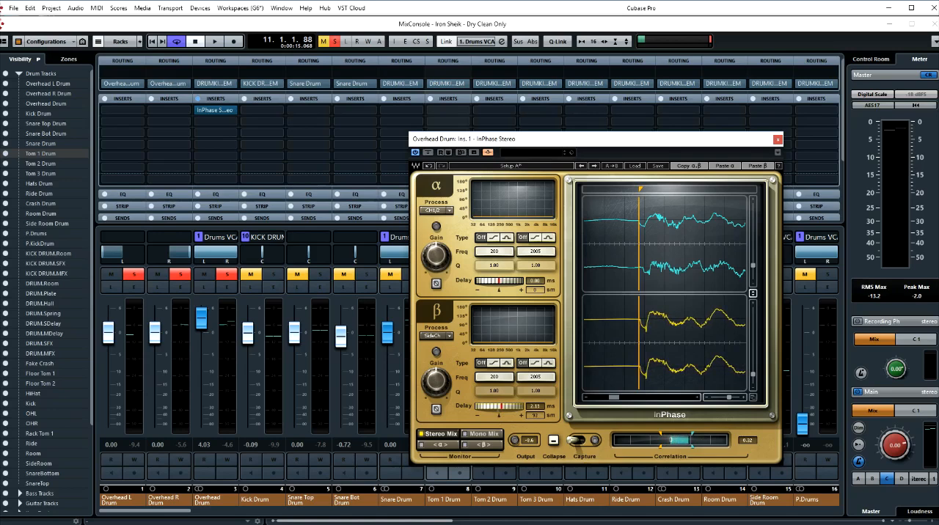
click(742, 398)
click(742, 398)
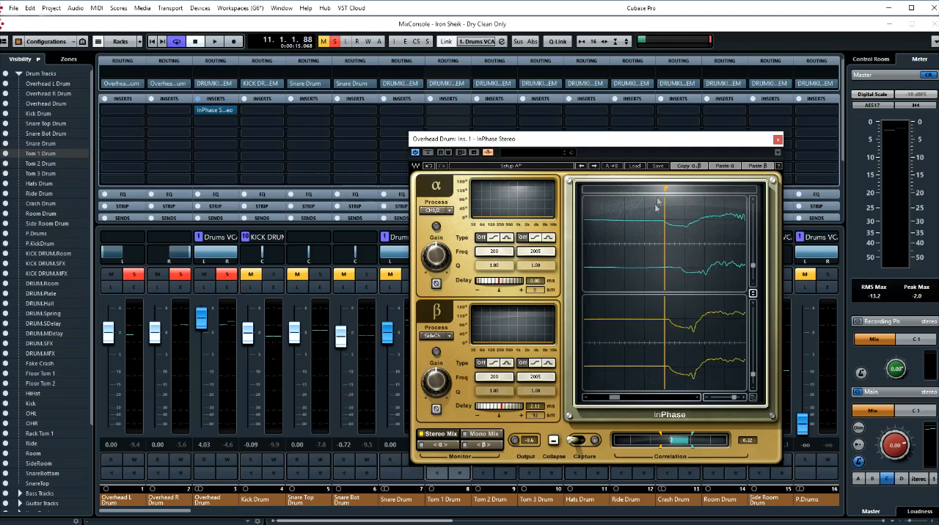
drag(666, 190, 663, 190)
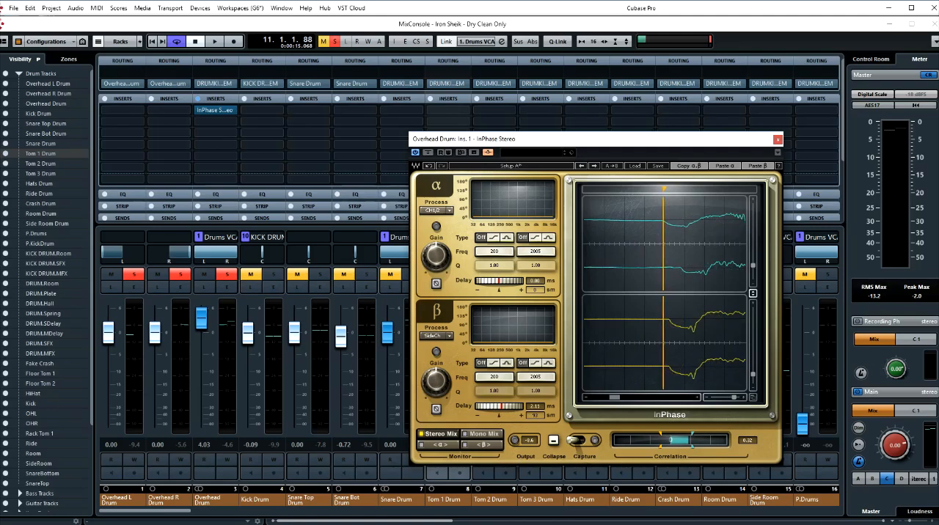
drag(506, 409, 503, 409)
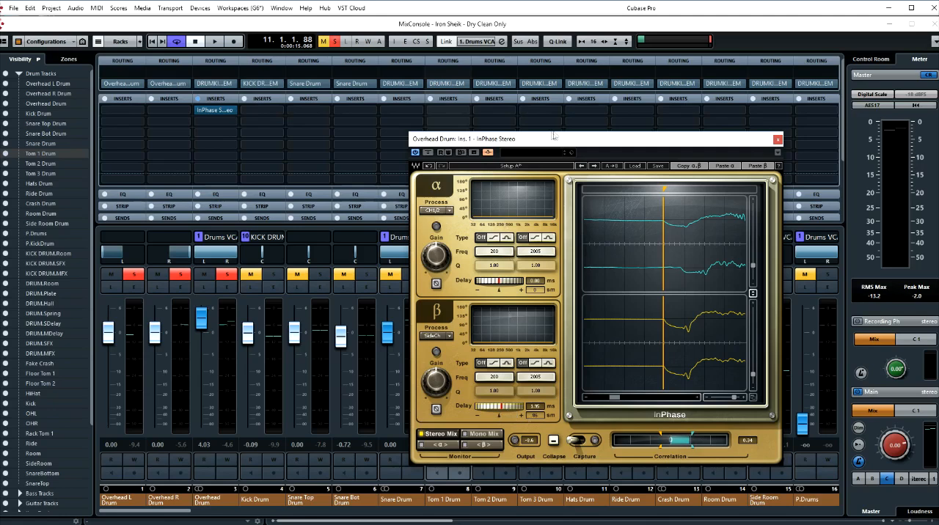
- Switch between InPhase setups A and B and set setup A's monitoring to Mono Mix
click(531, 168)
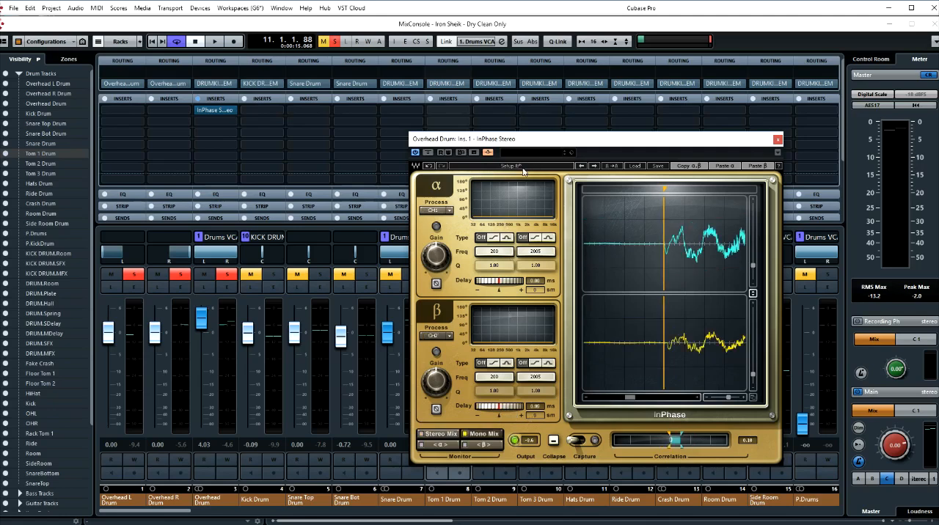
click(522, 168)
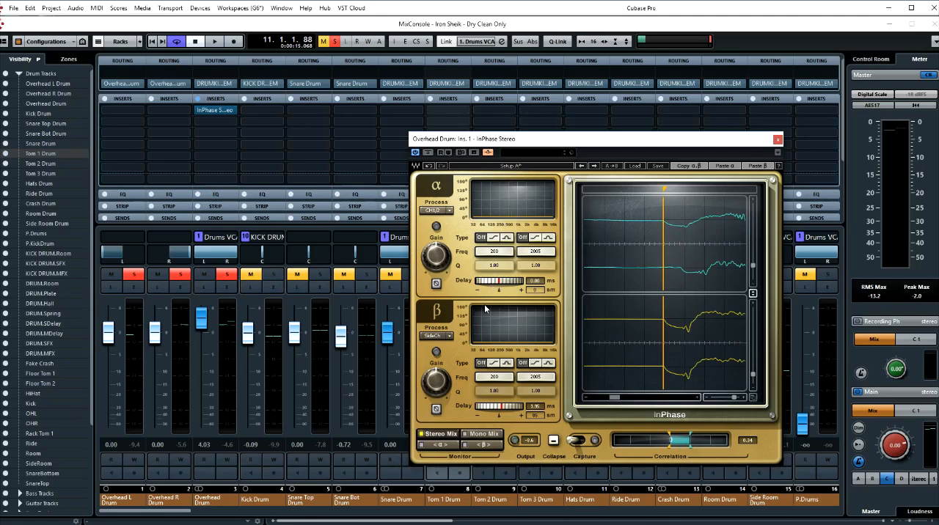
click(476, 434)
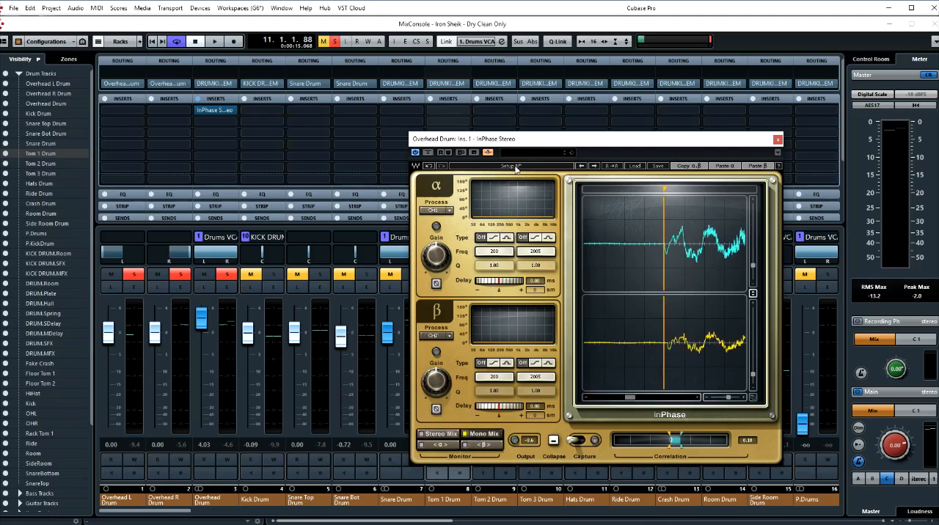
drag(512, 141, 578, 132)
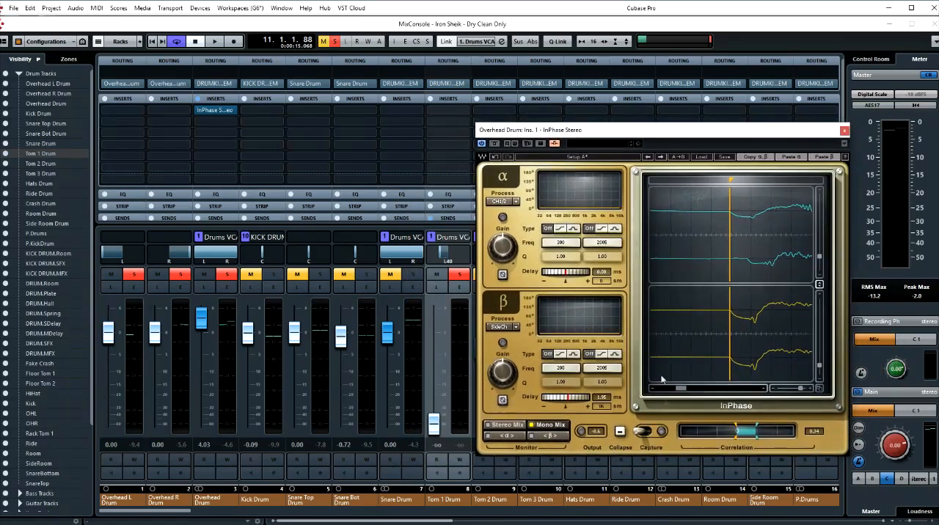
- Compare InPhase setups A and B repeatedly during playback of Tom 1 and the overheads, ending on setup A with playback stopped
click(576, 157)
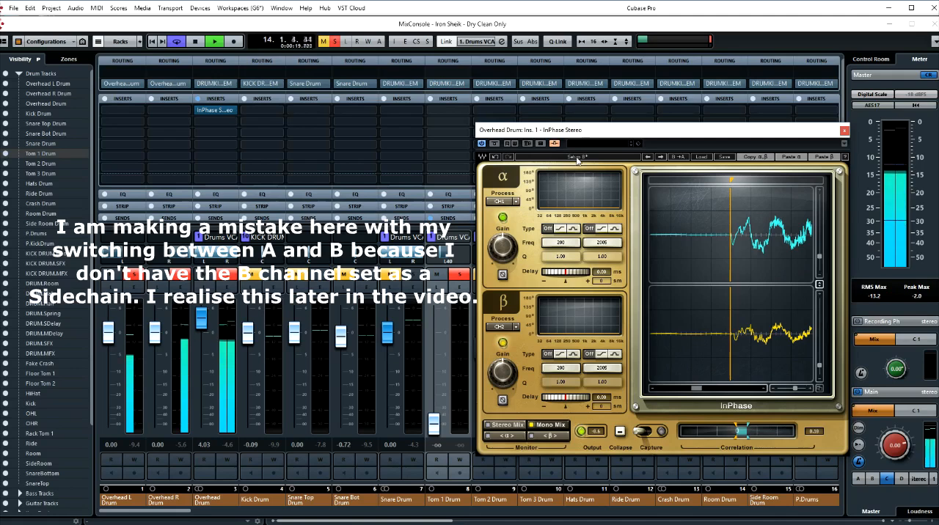
click(577, 159)
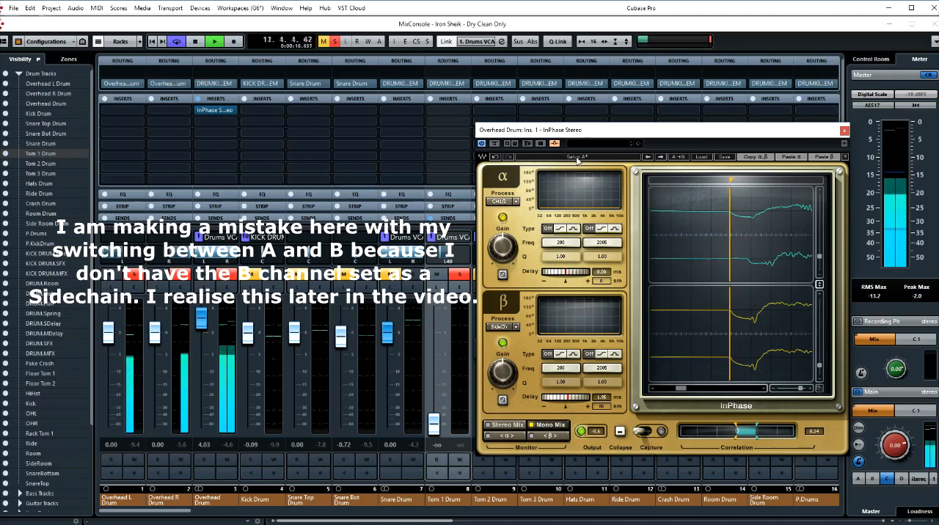
click(577, 158)
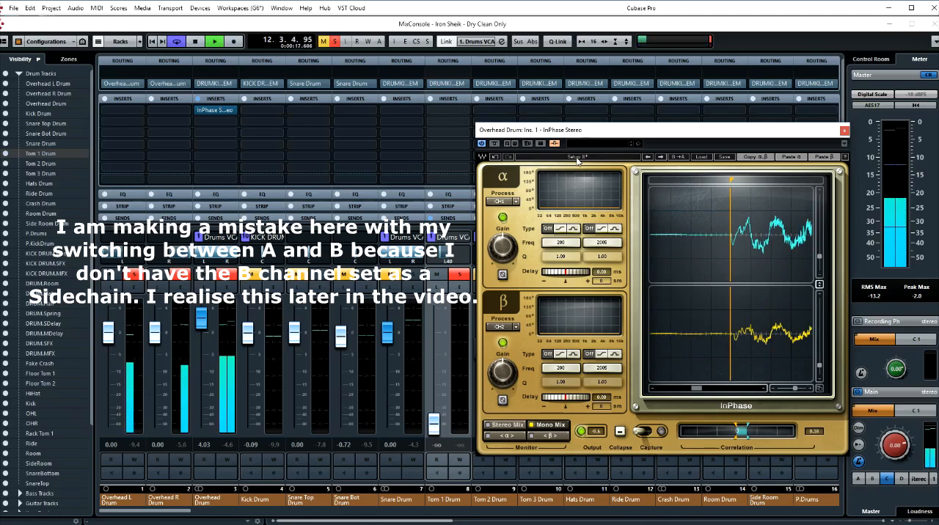
click(577, 160)
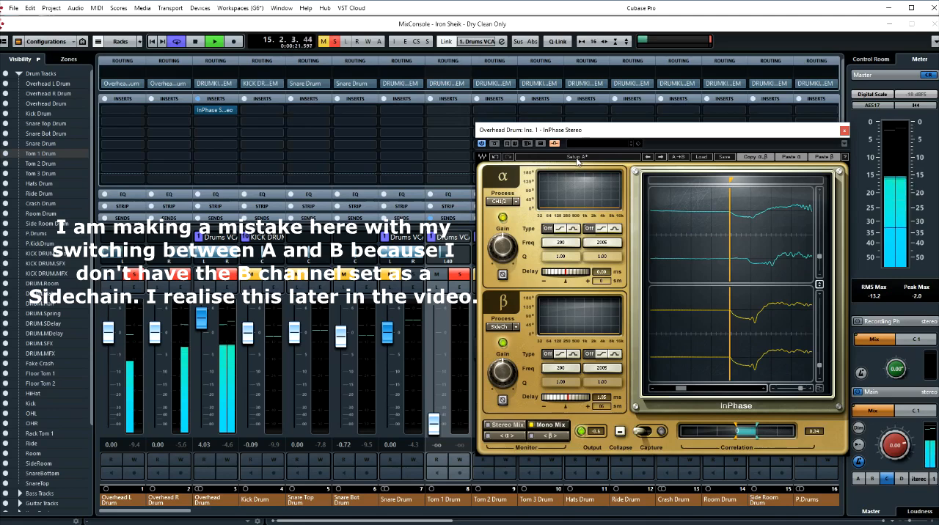
click(577, 161)
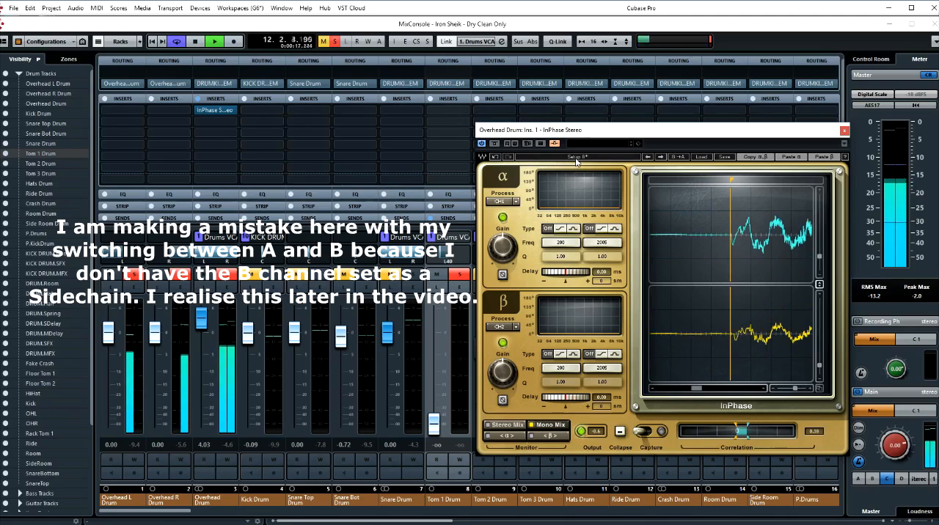
click(577, 161)
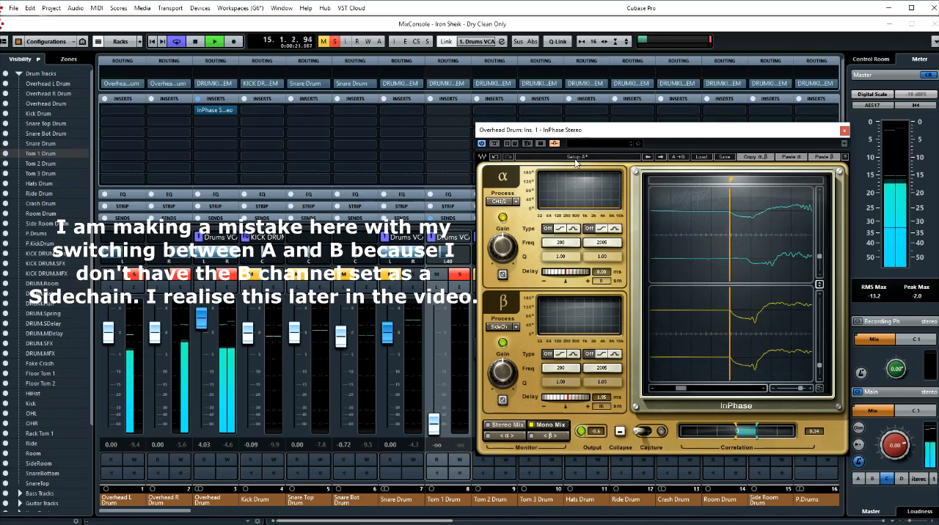
key(space)
- Bypass the Overhead Drum's inserts and close its InPhase Stereo window
mouse_move(748, 132)
mouse_down()
mouse_move(761, 145)
mouse_move(759, 129)
mouse_up()
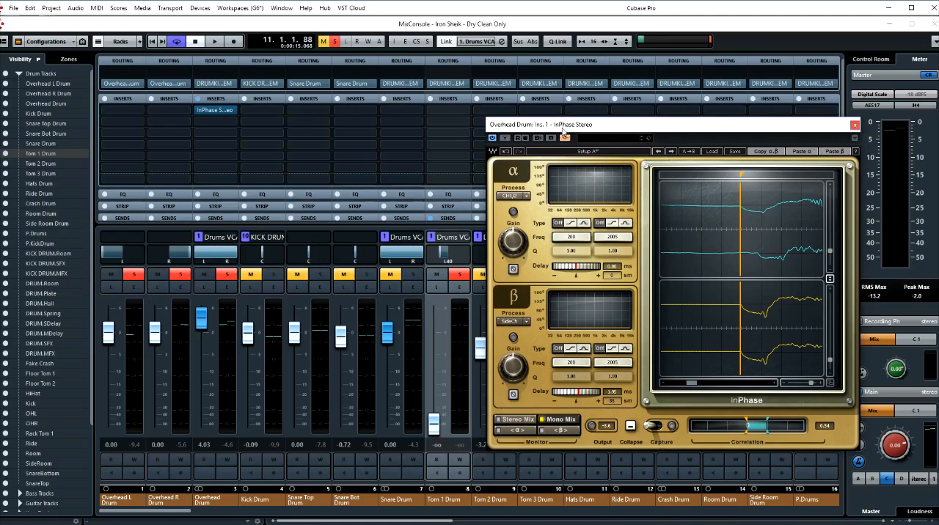
click(197, 98)
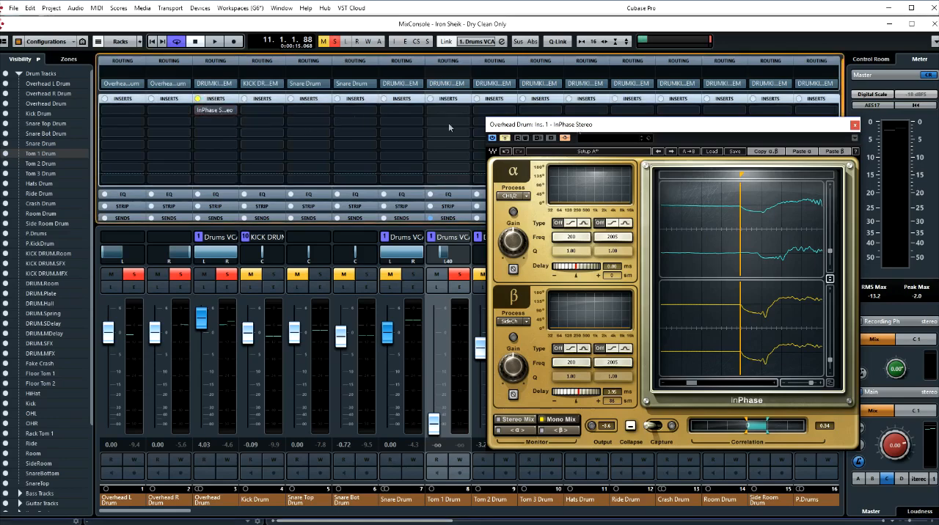
click(855, 125)
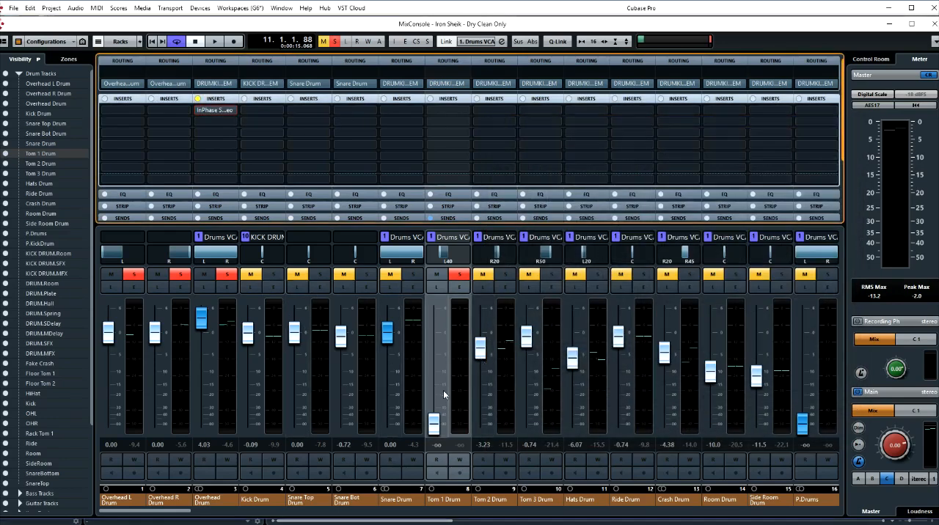
- Process the Rack Tom 1 recording offline with InPhase Mono, pasting the copied settings for a 1.95 ms α delay
key(alt+KP_5)
right_click(404, 373)
mouse_move(429, 438)
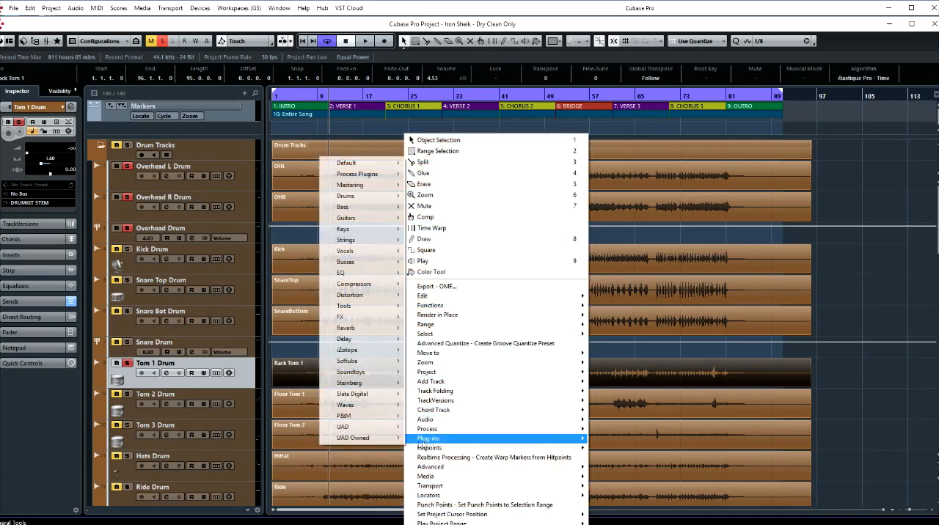
mouse_move(351, 176)
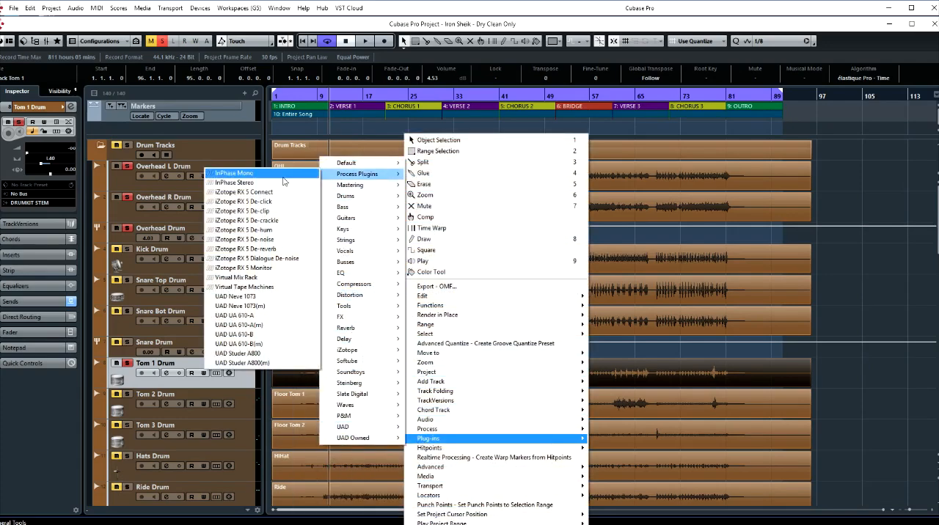
click(280, 176)
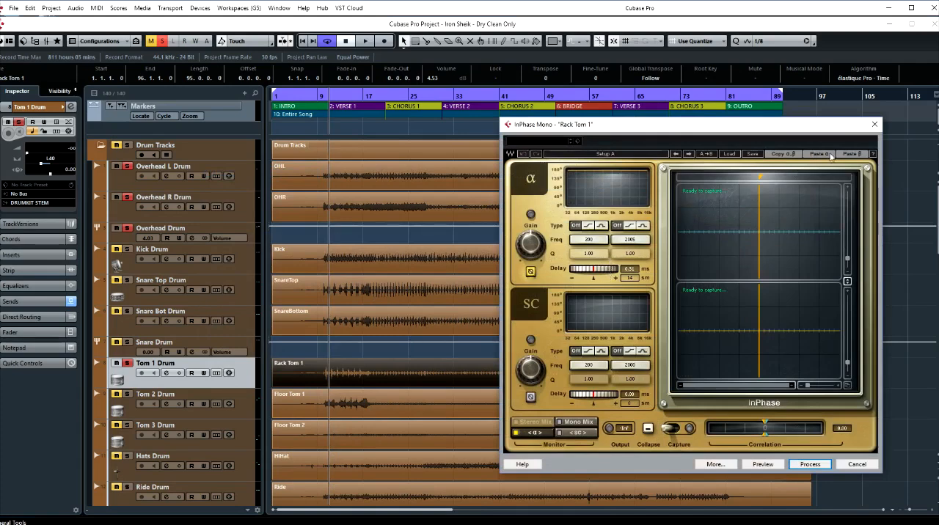
click(849, 155)
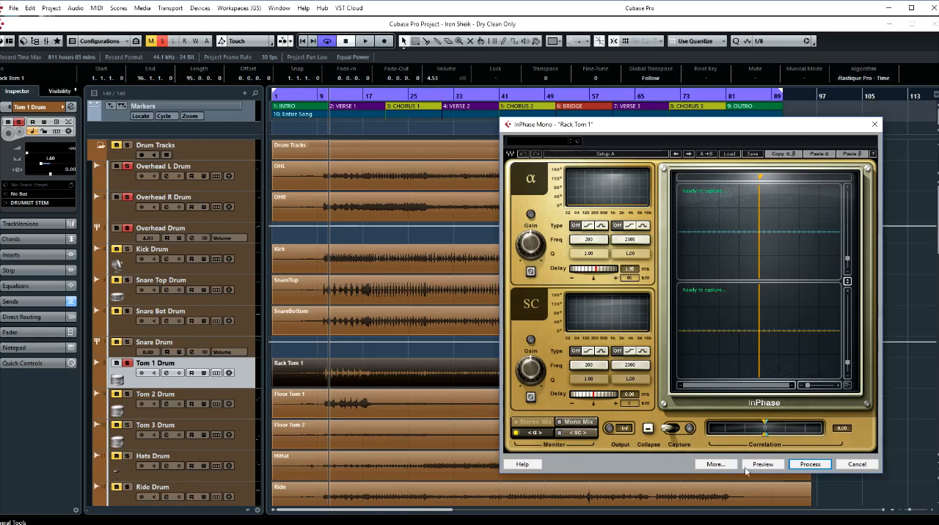
click(810, 464)
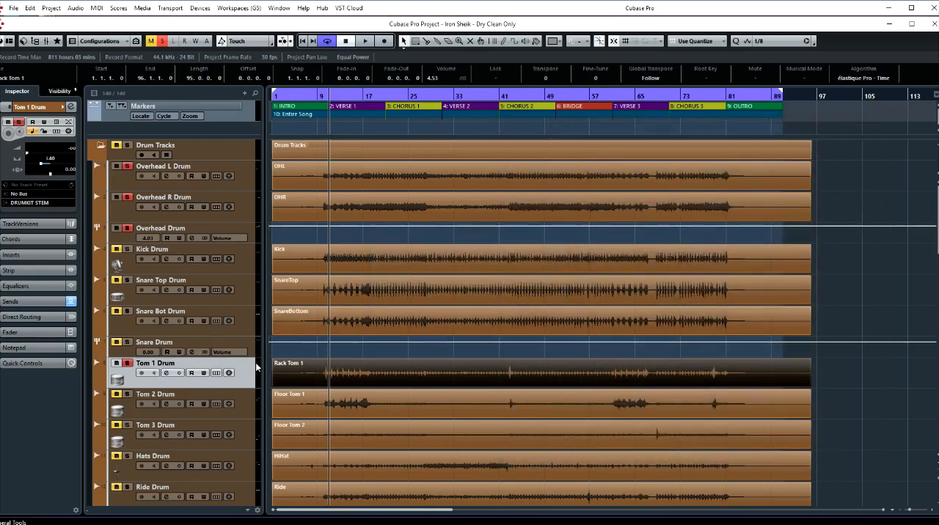
- Raise the Tom 1 Drum fader in the MixConsole to -0.01 dB and audition the tom with the overheads
key(F3)
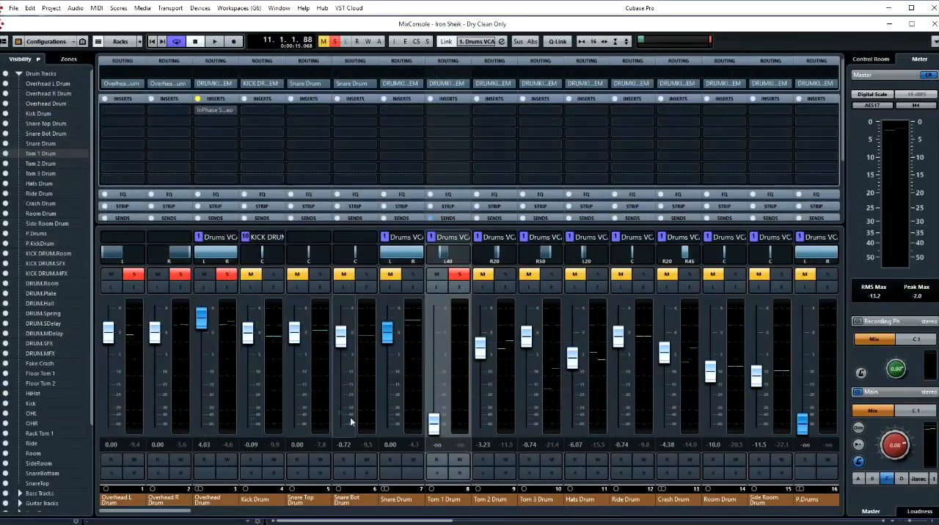
drag(437, 431, 429, 340)
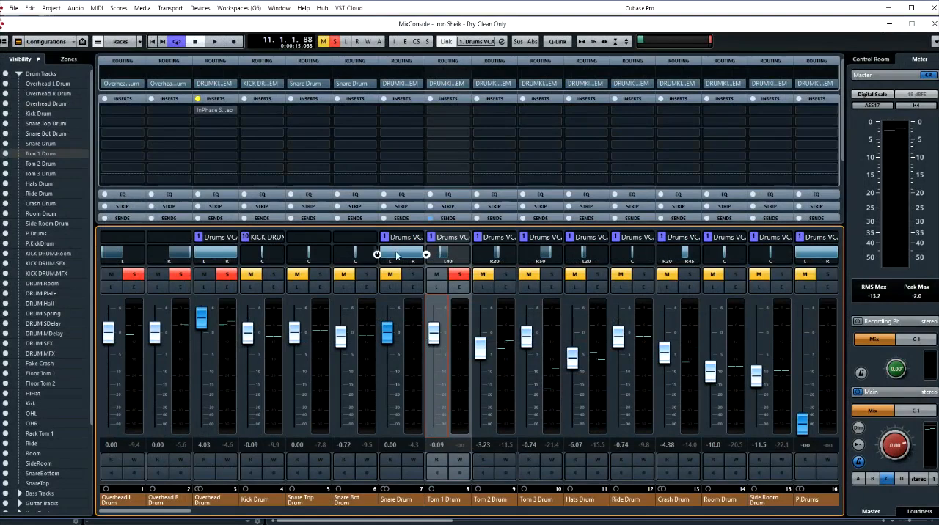
key(space)
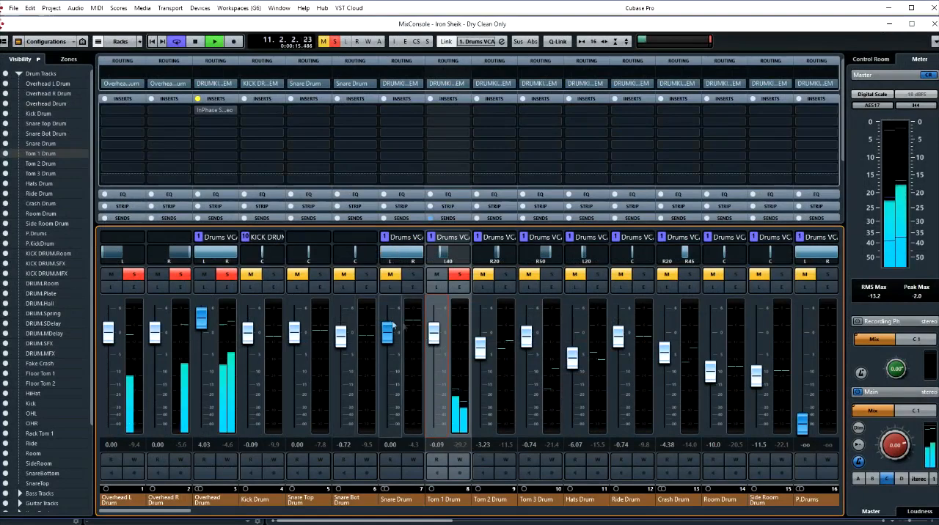
scroll(432, 340, up, 2)
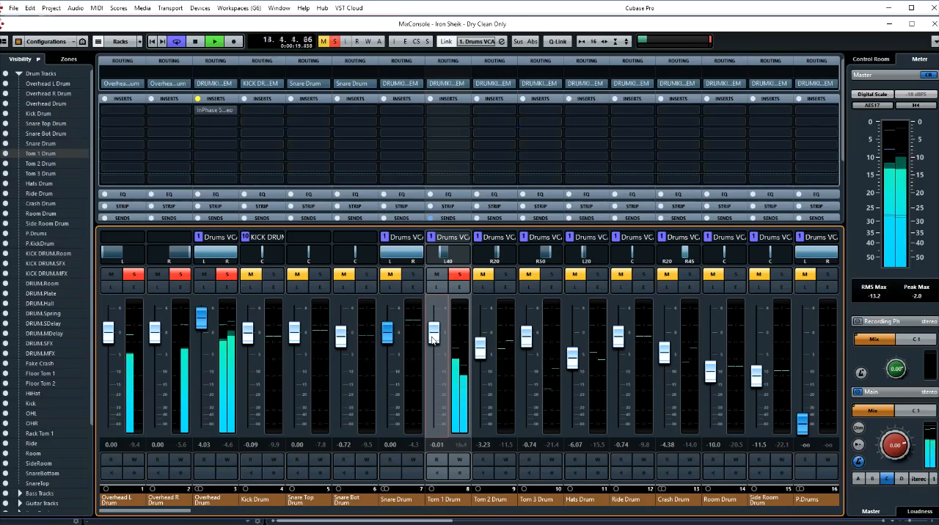
key(space)
- Compare Tom 1 with and without the InPhase Mono processing by repeatedly undoing and redoing it around playback, ending with it redone
click(30, 8)
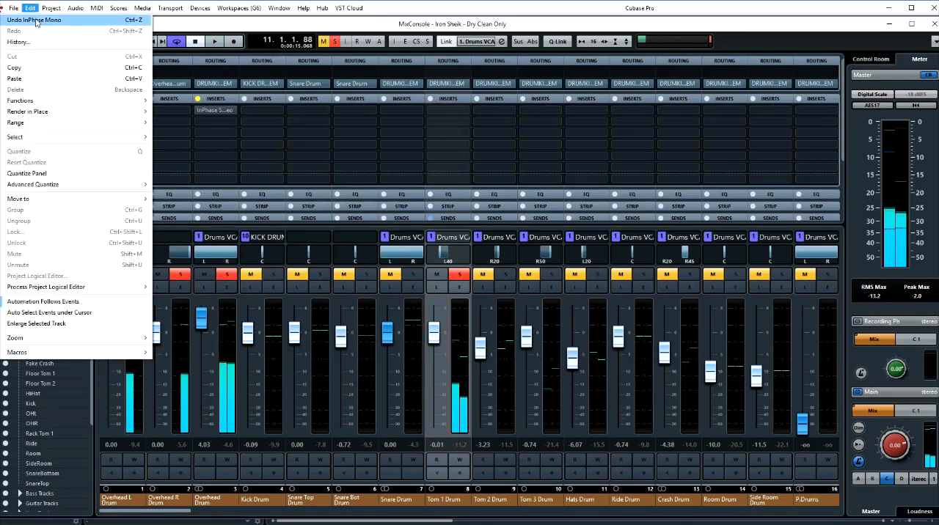
click(35, 22)
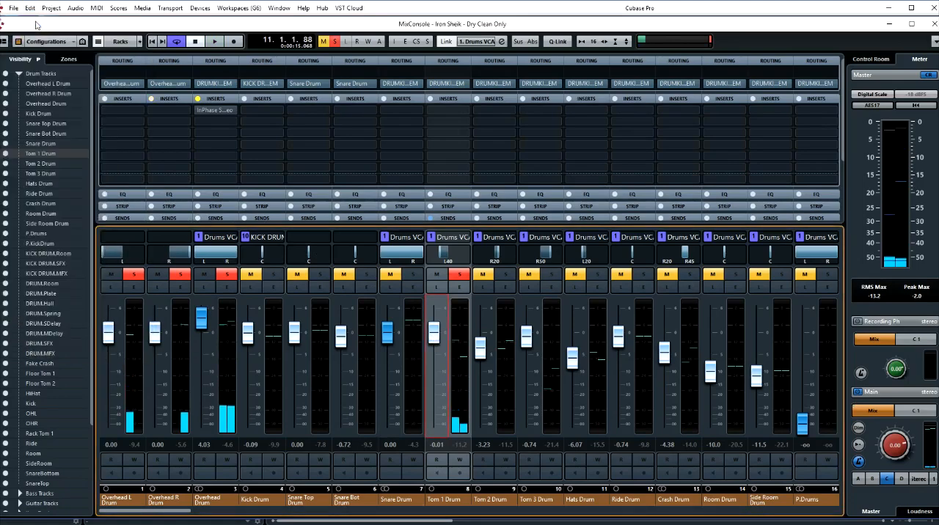
key(space)
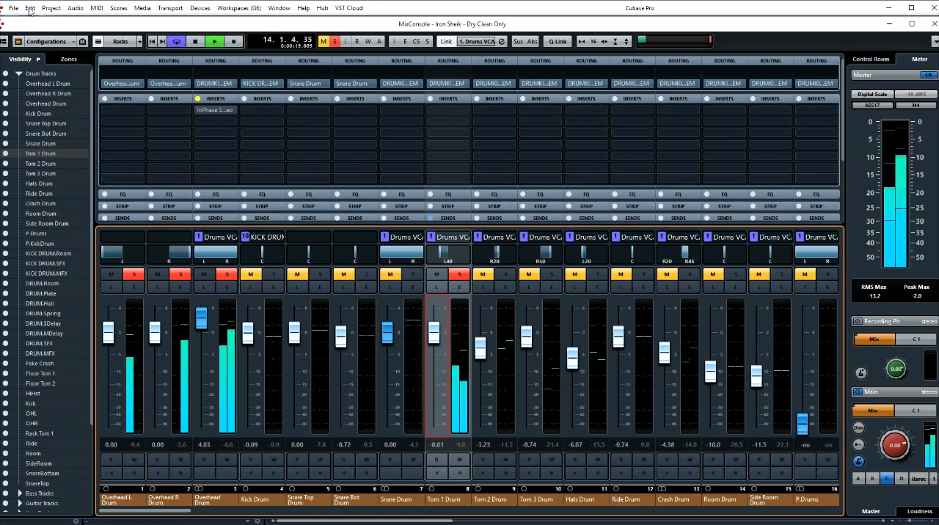
click(30, 8)
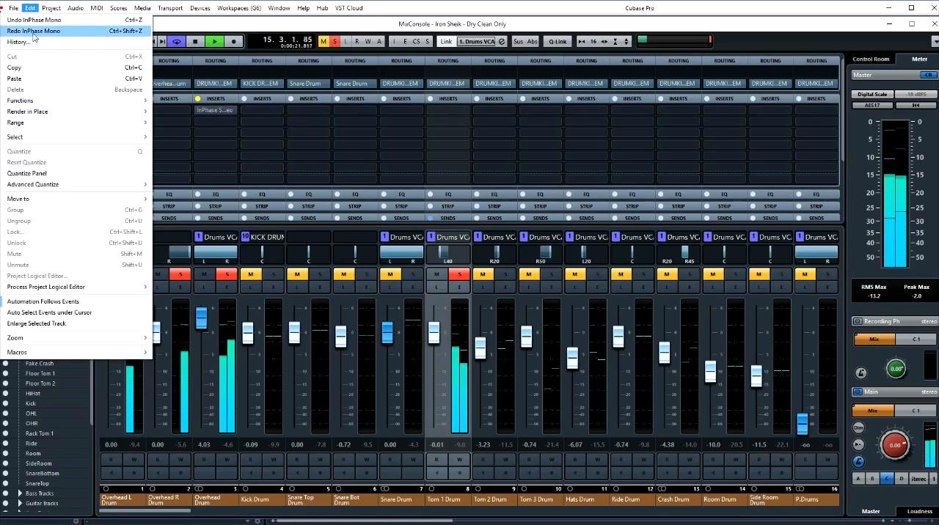
click(33, 31)
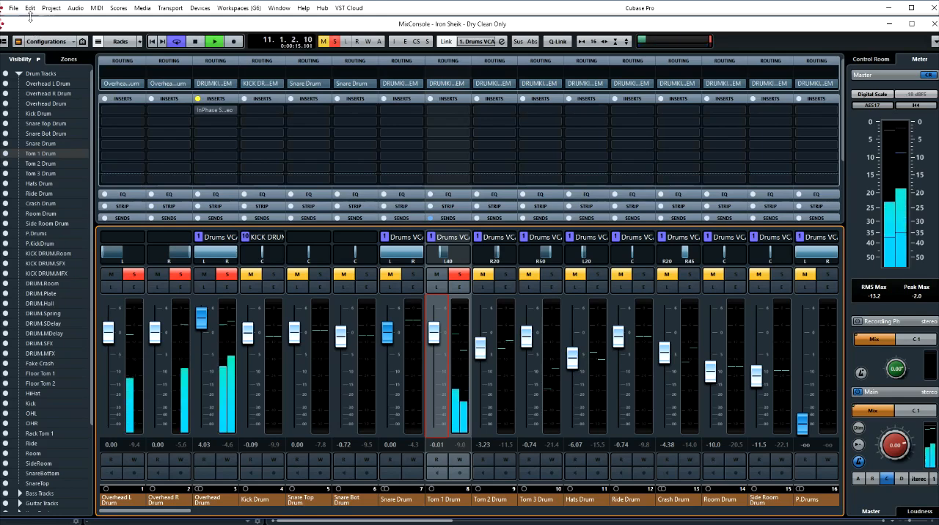
click(30, 9)
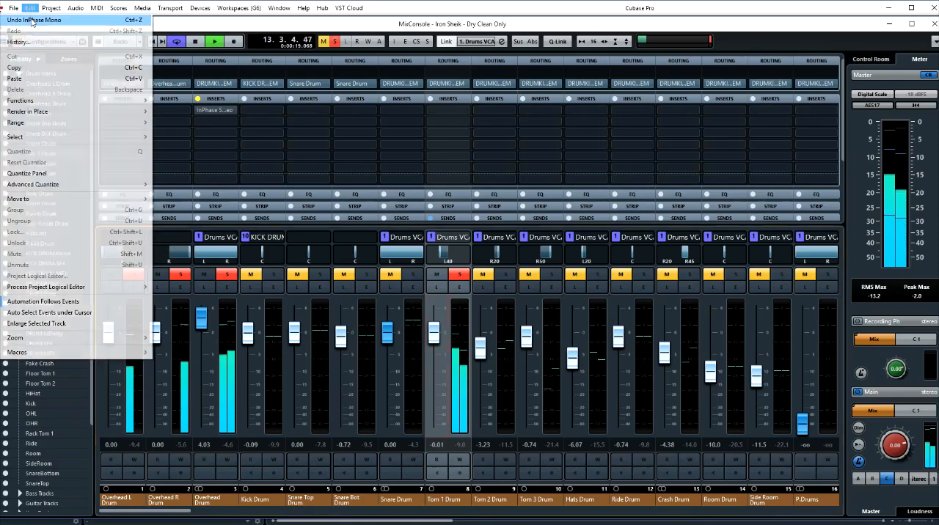
click(31, 21)
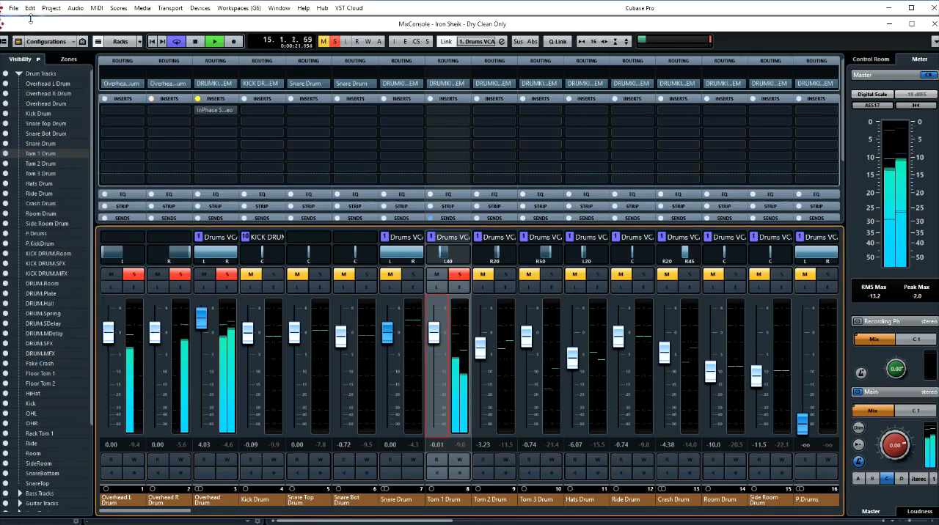
key(space)
click(30, 9)
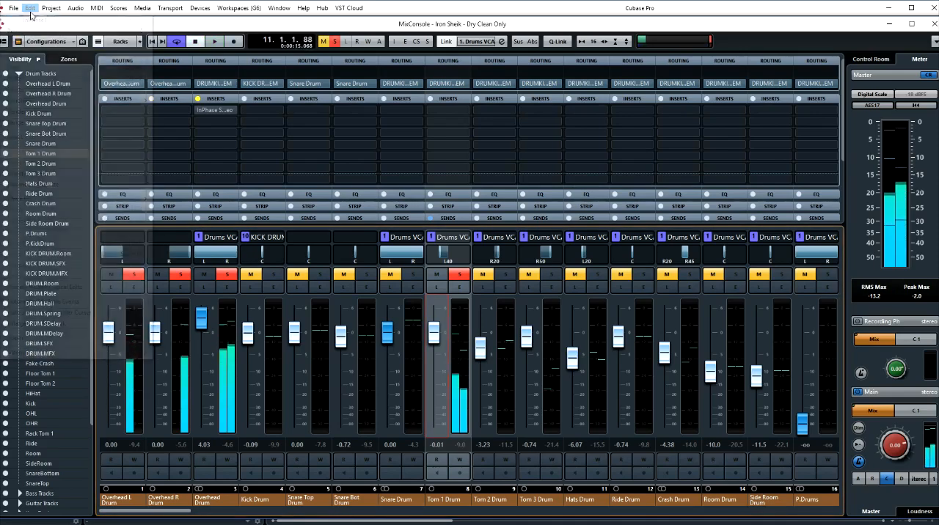
click(33, 29)
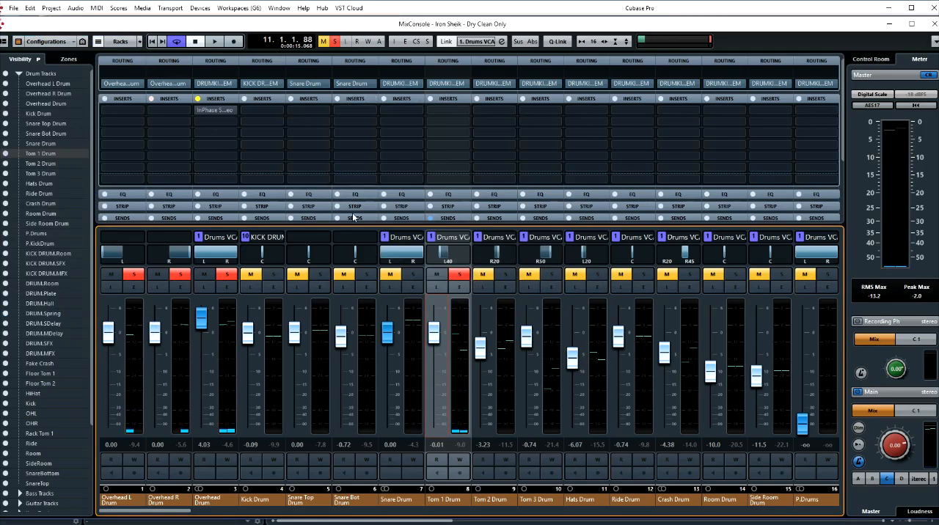
- Solo Tom 2 Drum instead of Tom 1 and set InPhase setup B's sources to α CH1/2 and β SideCh, returning to setup A
click(461, 276)
click(505, 275)
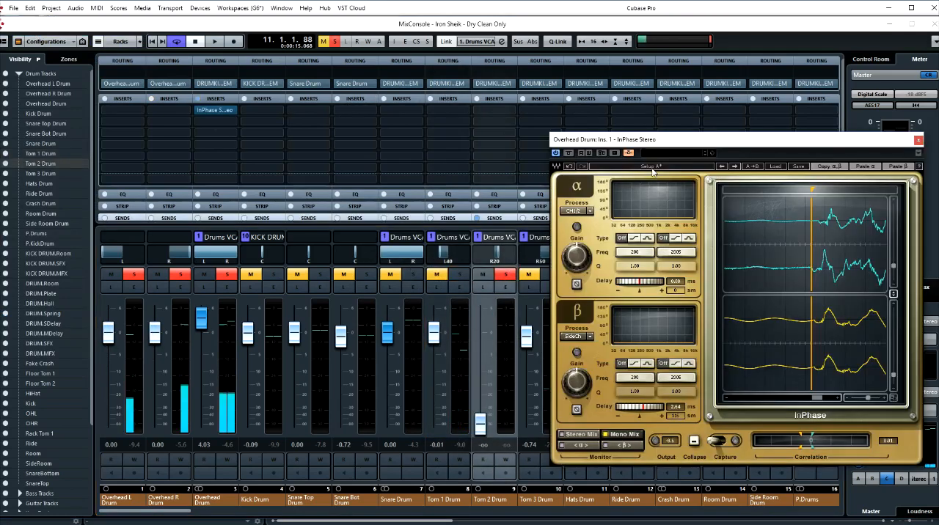
click(652, 167)
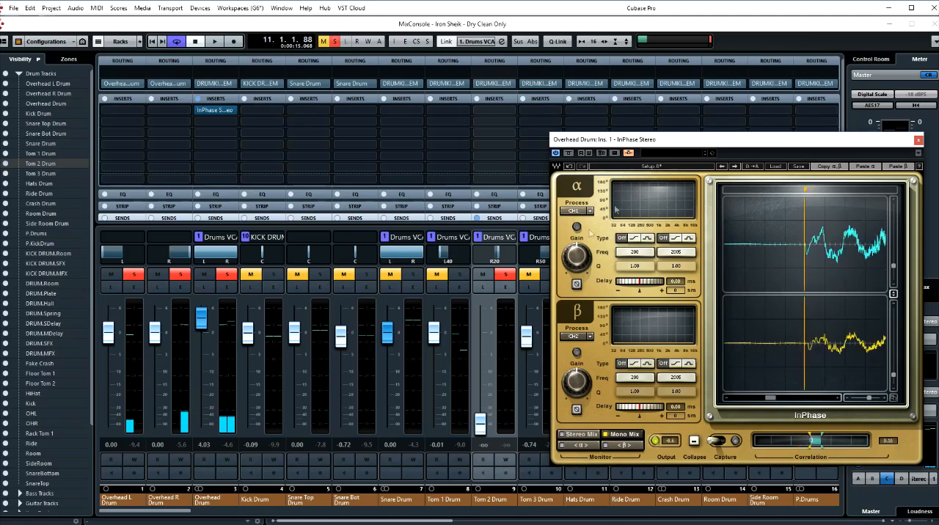
click(583, 337)
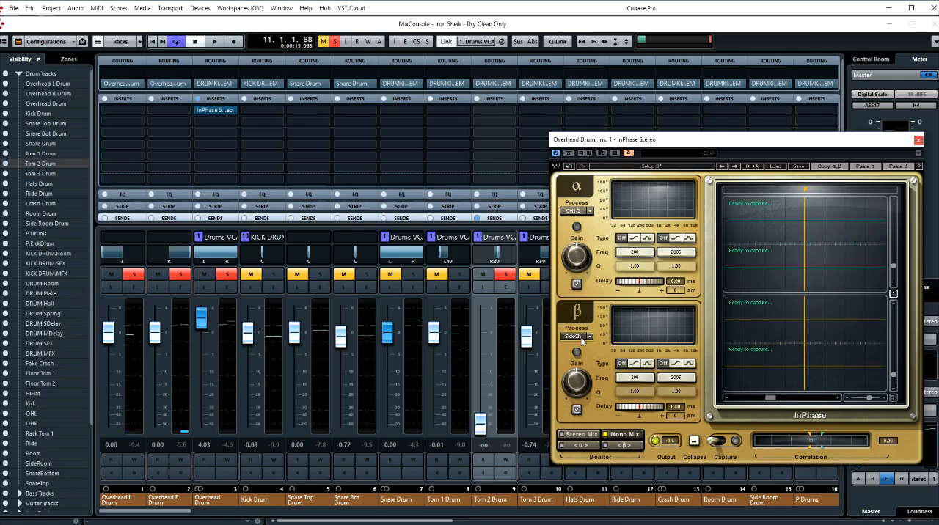
click(655, 168)
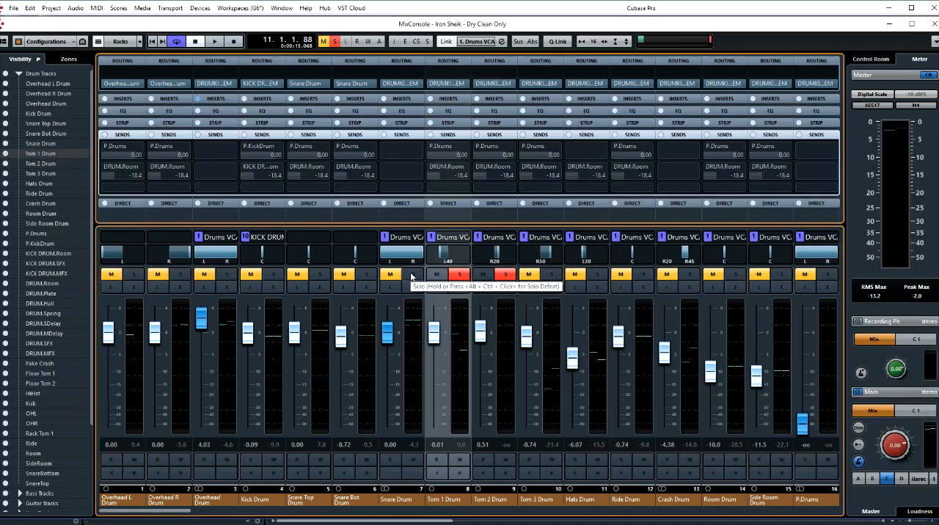
- Solo the kick, snare and Tom 1 channels alongside the overheads and Tom 2, and audition the combined drums
drag(433, 274, 218, 271)
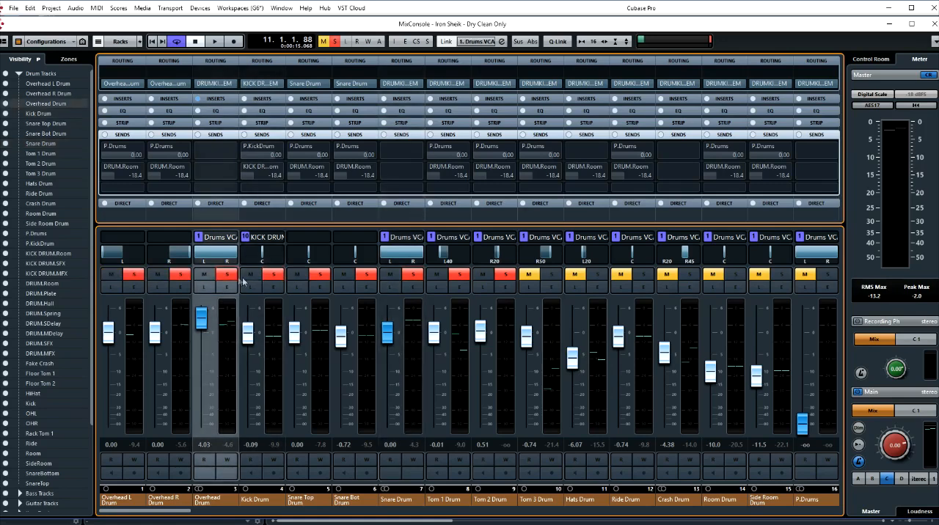
key(space)
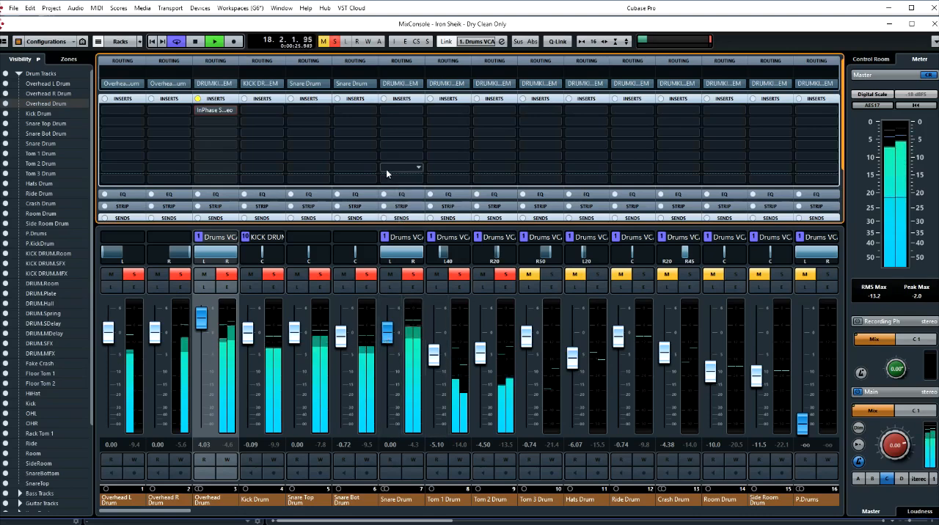
key(space)
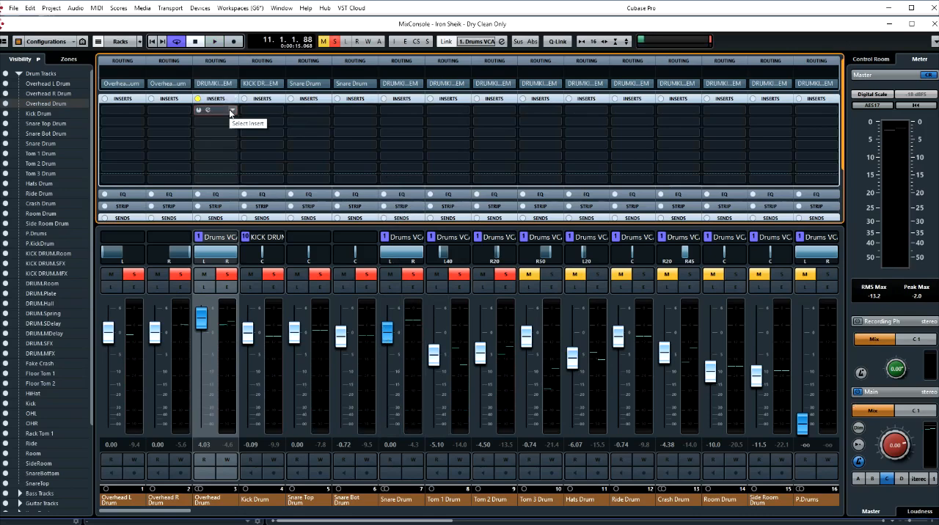